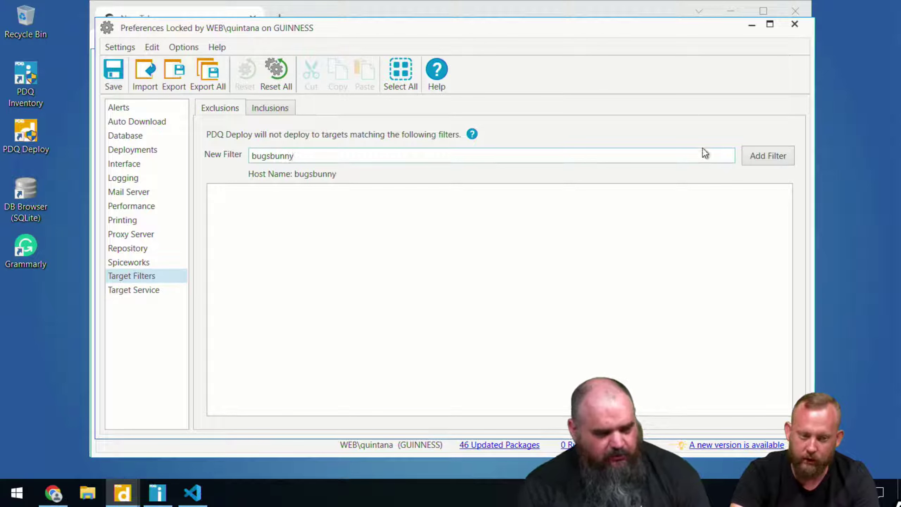
Add bugsbunny as a host name exclusion filter and inspect the b* filter among the inclusions
{"action": "left_click", "coordinate": [749, 160]}
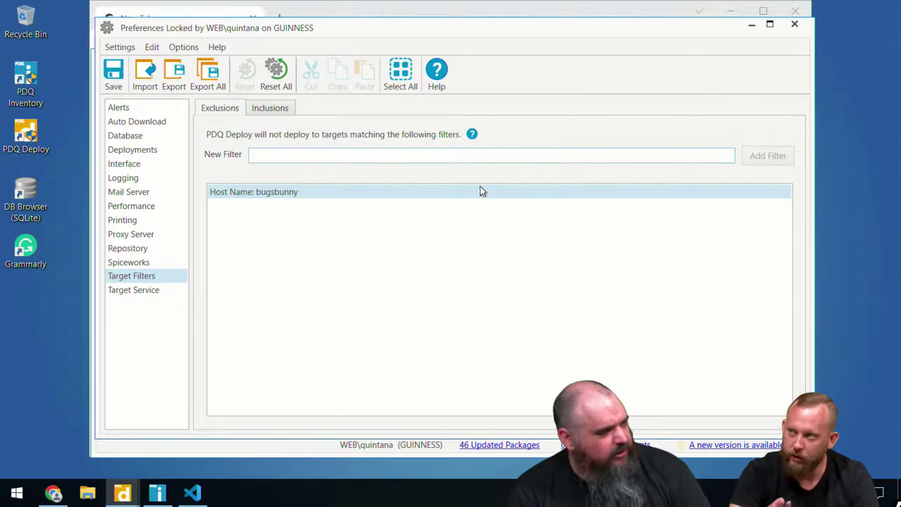
{"action": "left_click", "coordinate": [324, 210]}
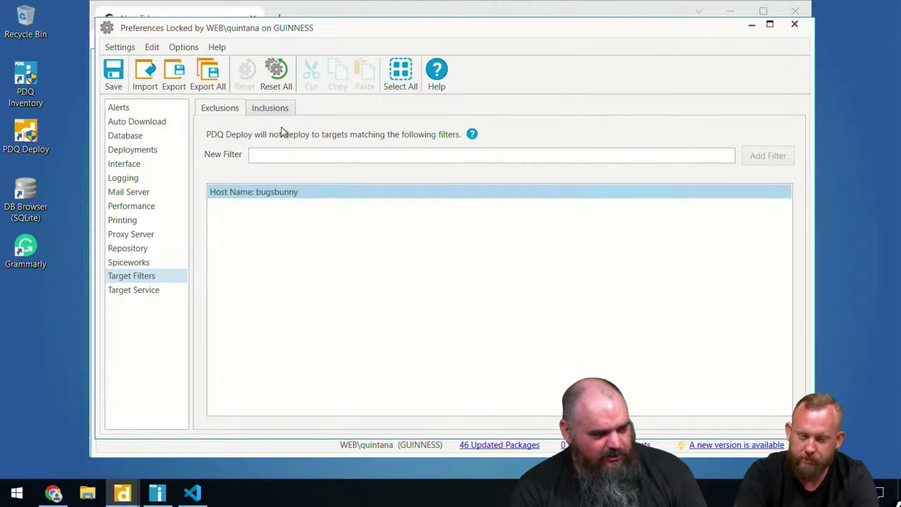
{"action": "left_click", "coordinate": [280, 112]}
{"action": "left_click", "coordinate": [247, 193]}
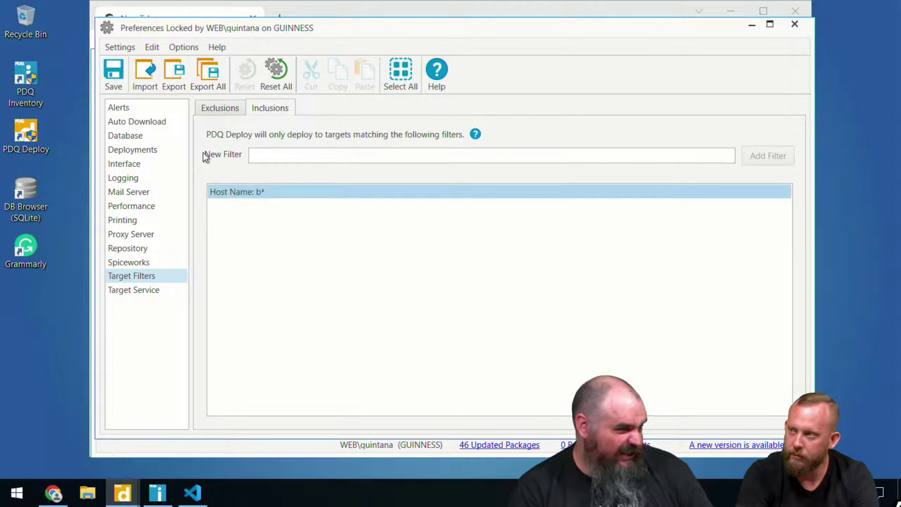
Delete the bugsbunny exclusion filter and the b* inclusion filter
{"action": "left_click", "coordinate": [223, 108]}
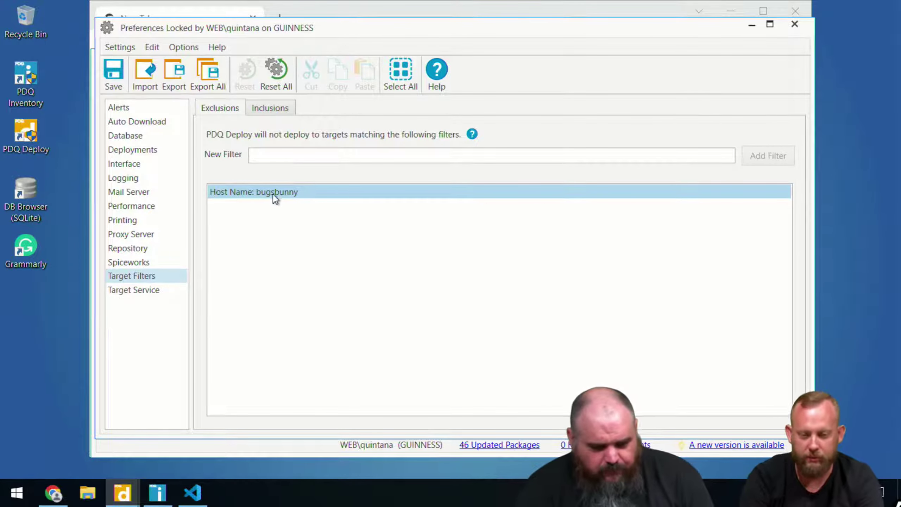
{"action": "key", "text": "Delete"}
{"action": "left_click", "coordinate": [270, 108]}
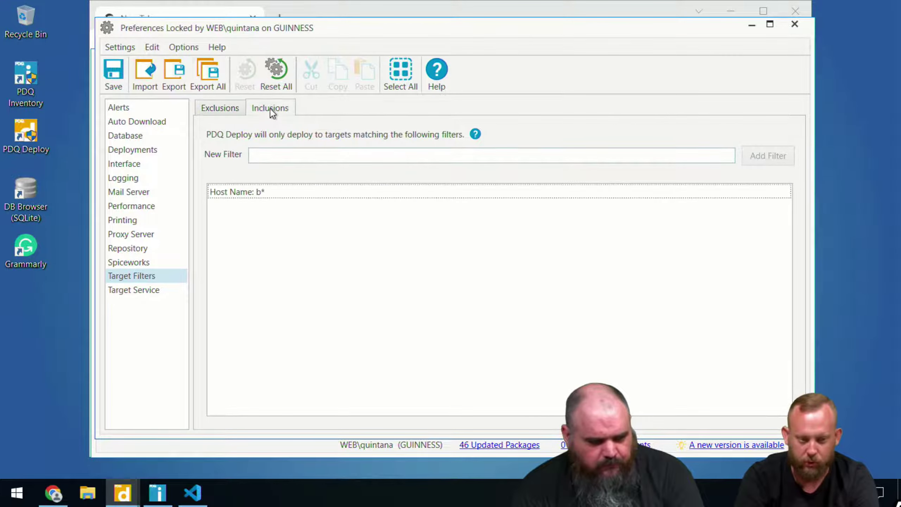
{"action": "left_click", "coordinate": [252, 188]}
{"action": "key", "text": "Delete"}
Add an inclusion target filter for the subnet 192.168.0/24
{"action": "left_click", "coordinate": [264, 160]}
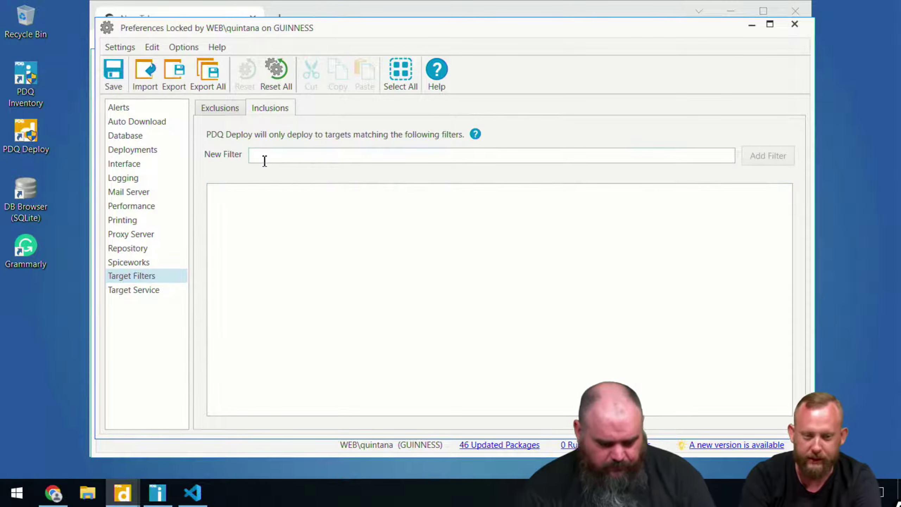
{"action": "type", "text": "192."}
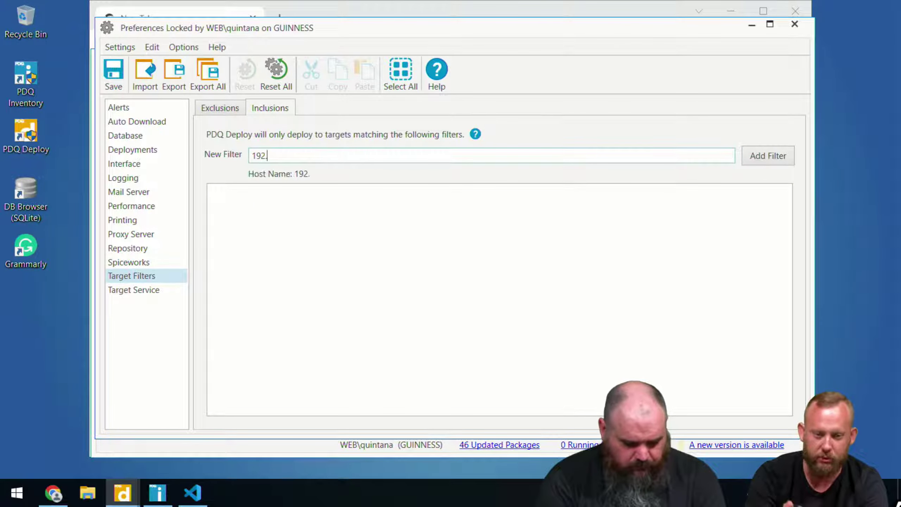
{"action": "type", "text": "168"}
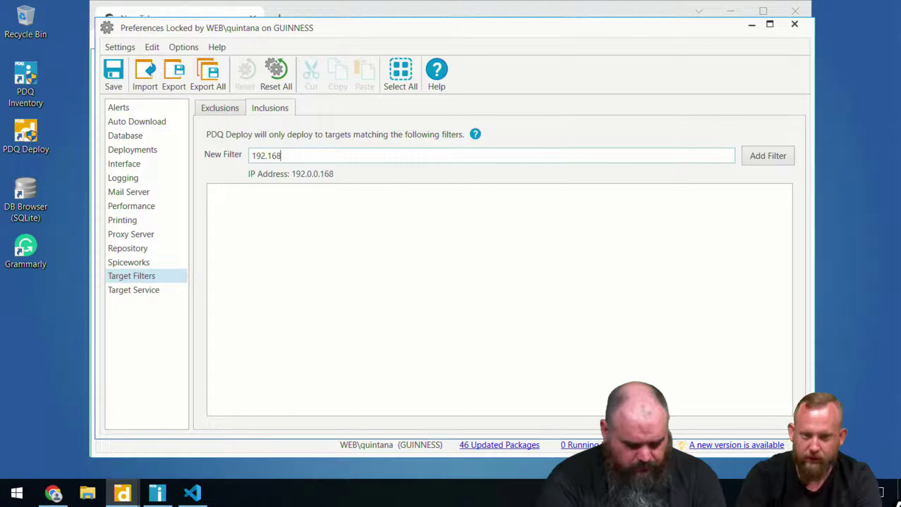
{"action": "type", "text": ".0/24"}
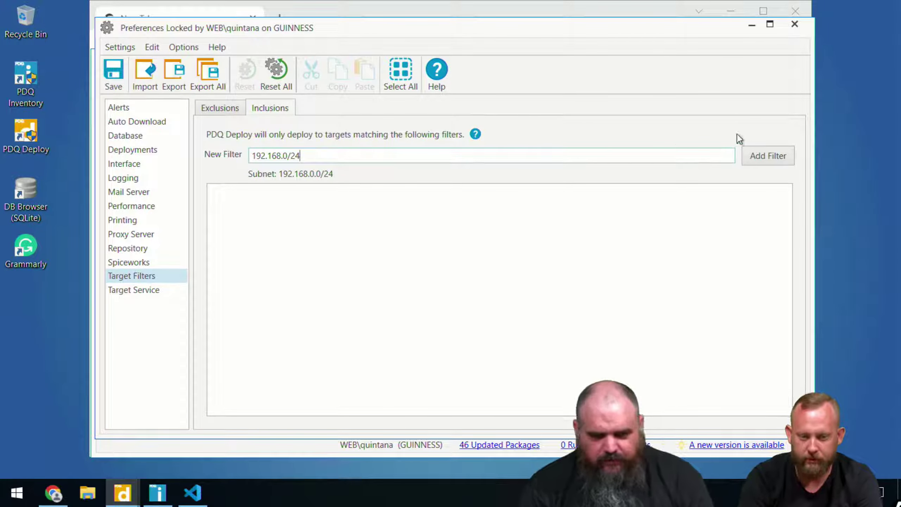
{"action": "left_click", "coordinate": [765, 155]}
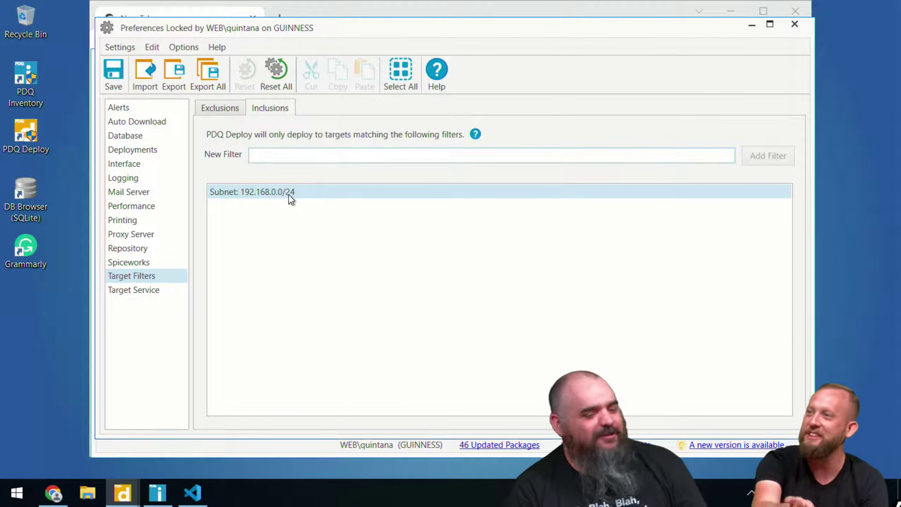
Replace the existing subnet inclusion filter with a new one for 192.168.3.0/24
{"action": "left_click", "coordinate": [305, 196]}
{"action": "key", "text": "Delete"}
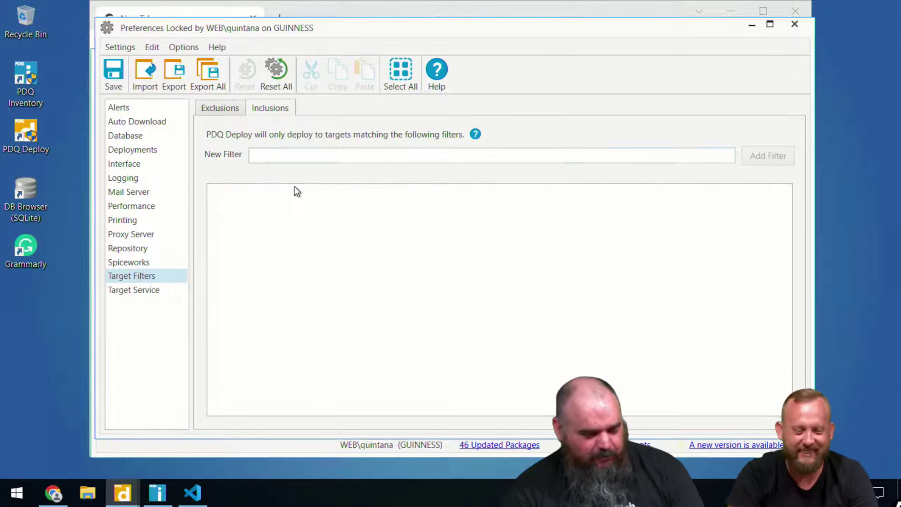
{"action": "type", "text": "192.1"}
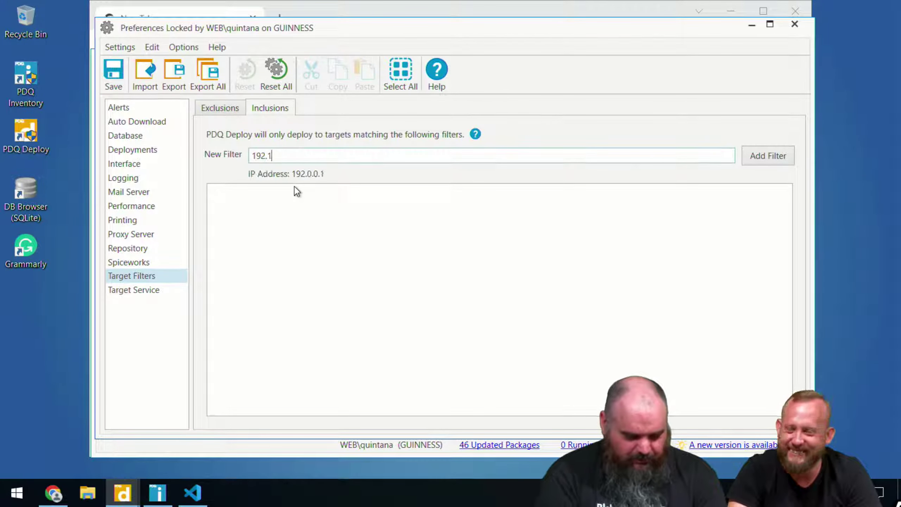
{"action": "type", "text": "68.3."}
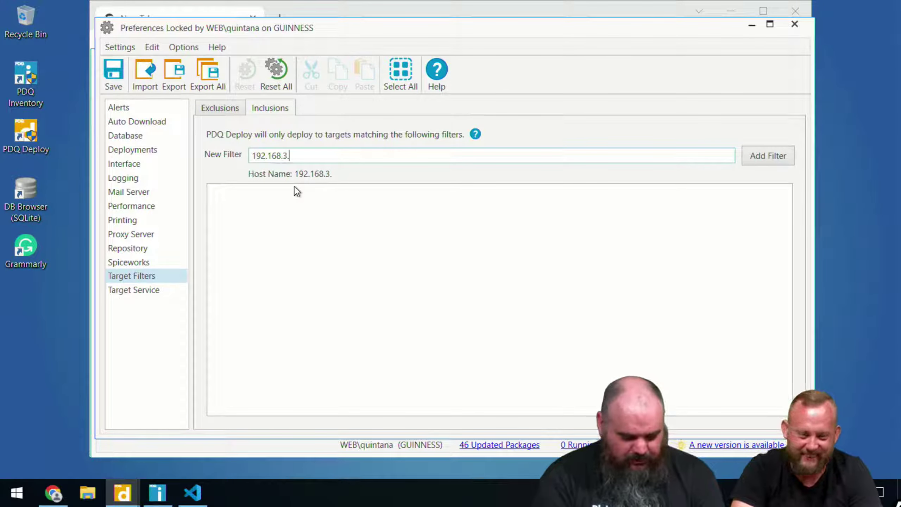
{"action": "type", "text": "0/25"}
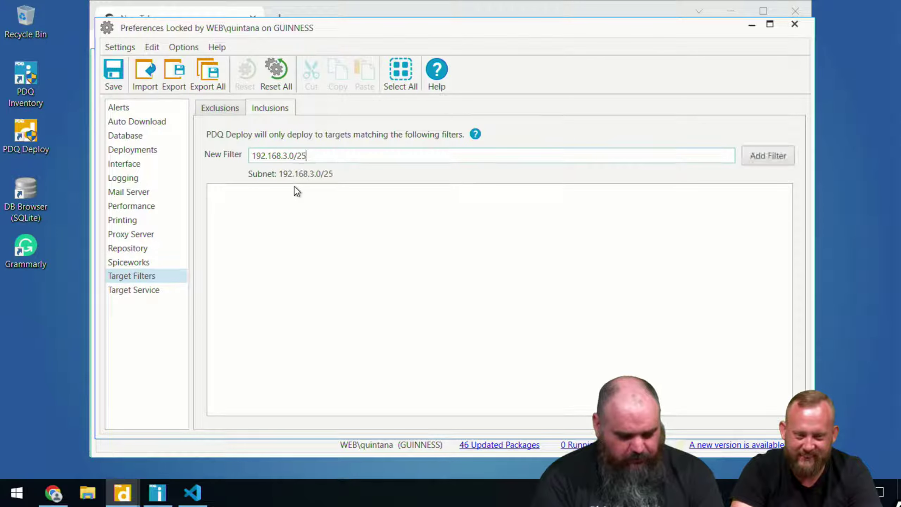
{"action": "key", "text": "BackSpace"}
{"action": "type", "text": "4"}
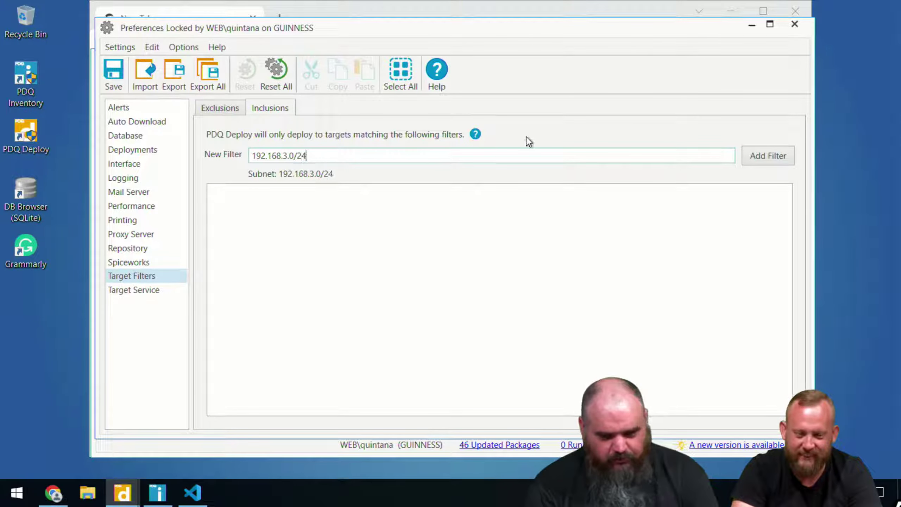
{"action": "left_click", "coordinate": [760, 160]}
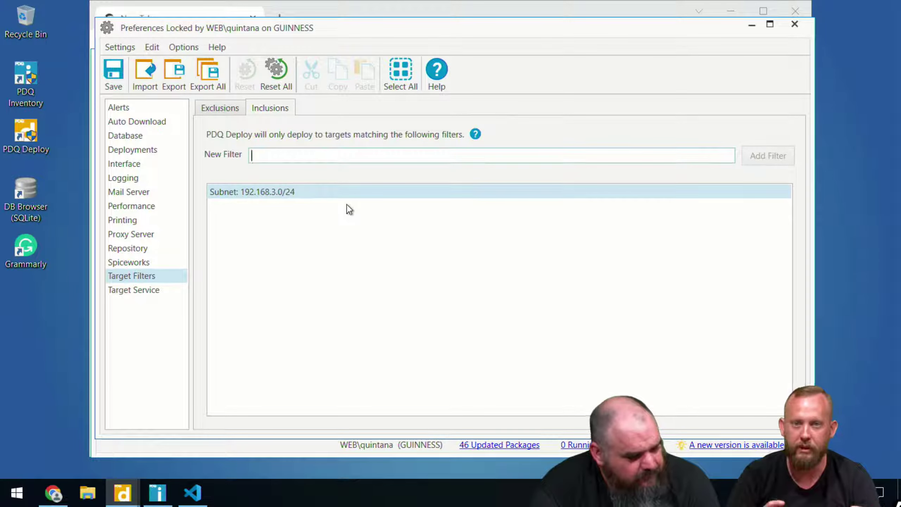
Delete the 192.168.3.0/24 inclusion filter and close the preferences without saving the changes
{"action": "left_click", "coordinate": [250, 198]}
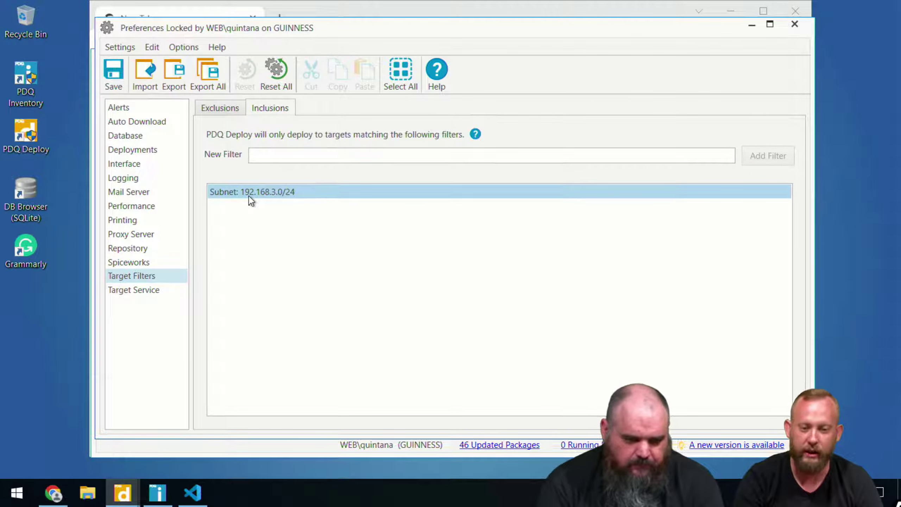
{"action": "key", "text": "Delete"}
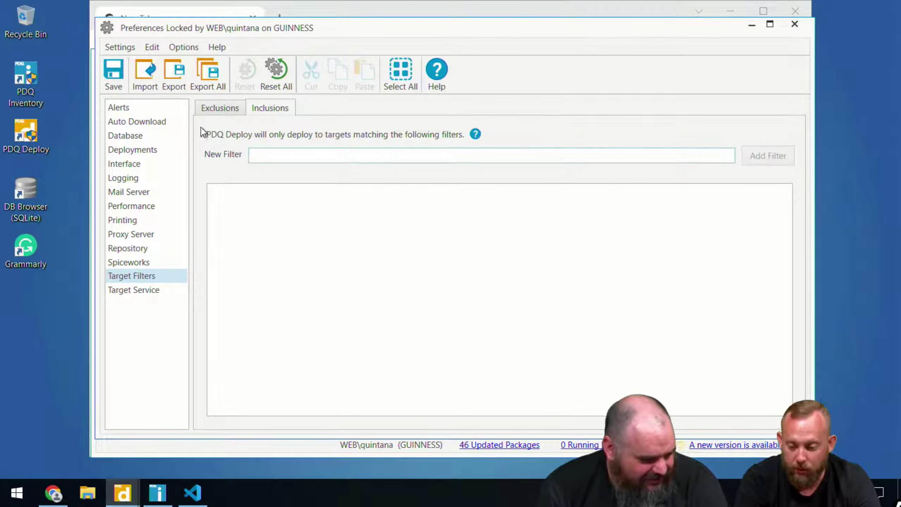
{"action": "left_click", "coordinate": [795, 24]}
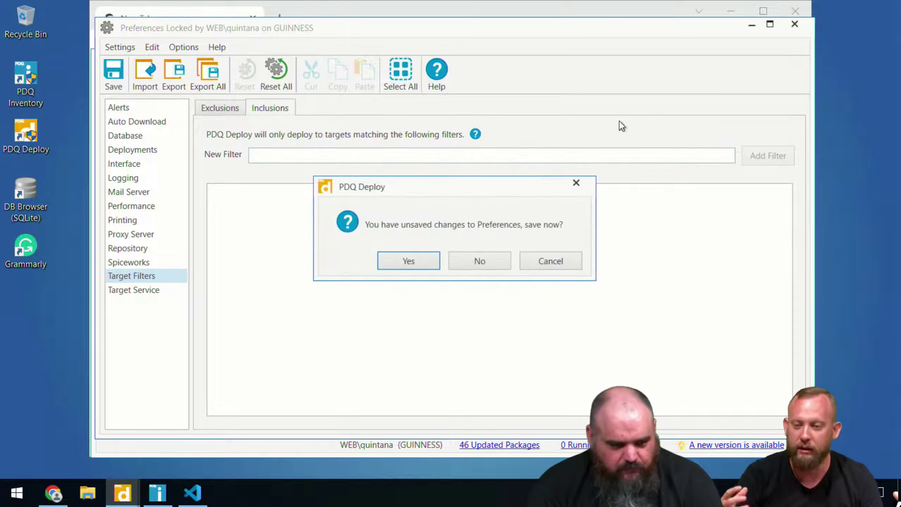
{"action": "left_click", "coordinate": [481, 264]}
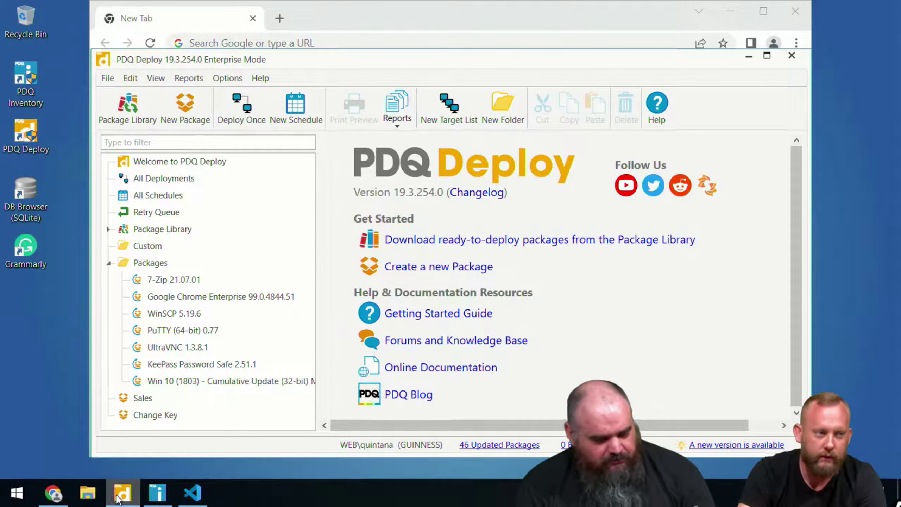
Switch to PDQ Inventory and reduce the visible columns of the All Computers list to Name and AD Created
{"action": "left_click", "coordinate": [157, 493]}
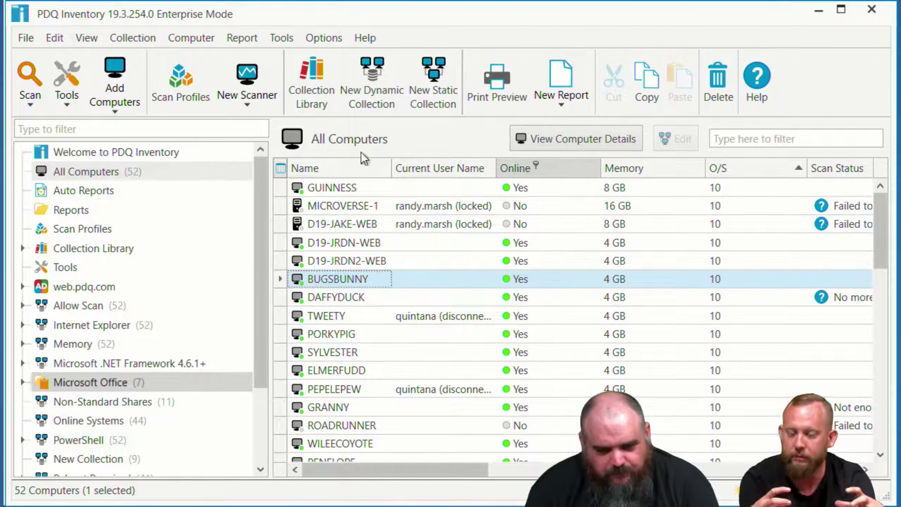
{"action": "left_click", "coordinate": [279, 168]}
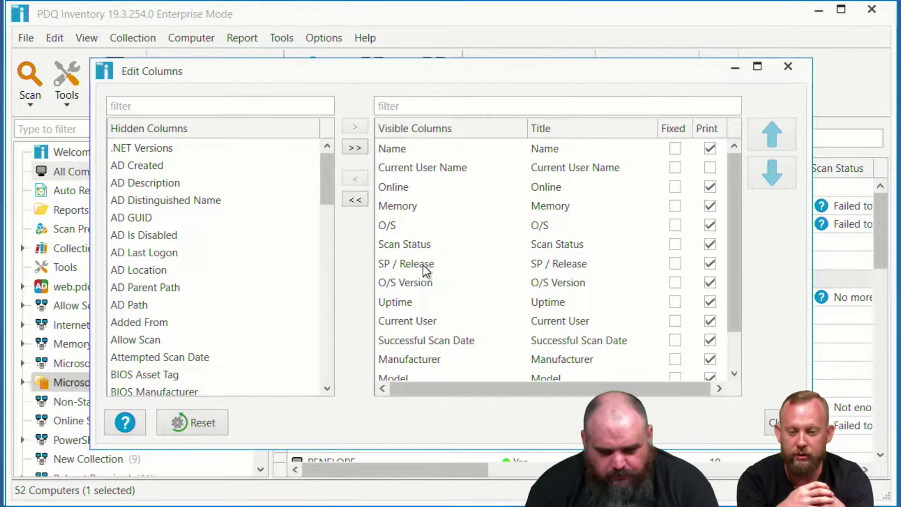
{"action": "left_click", "coordinate": [355, 200]}
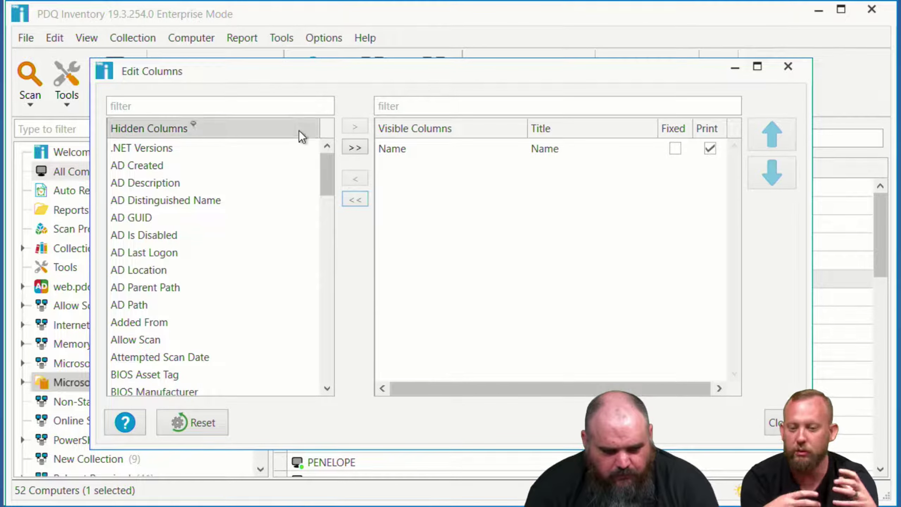
{"action": "left_click", "coordinate": [297, 167]}
{"action": "left_click", "coordinate": [353, 126]}
{"action": "left_click", "coordinate": [779, 423]}
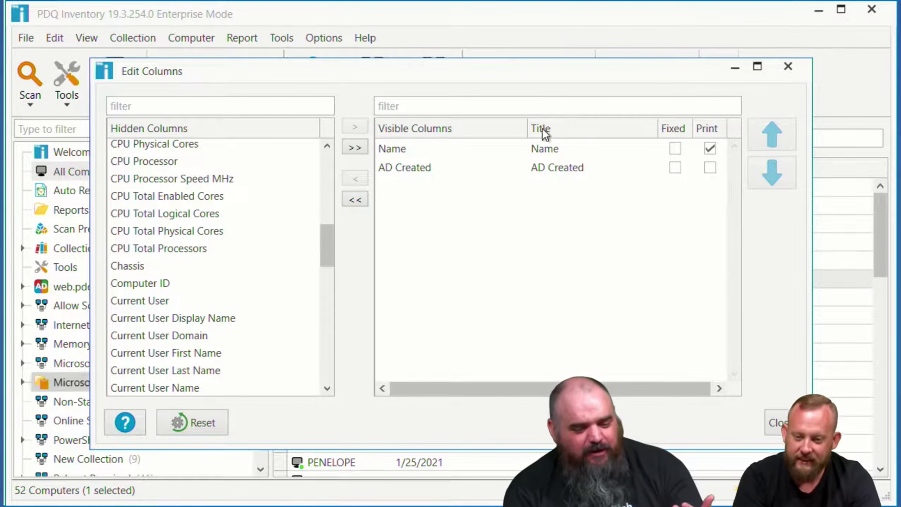
Reset the All Computers columns to their defaults and close the column editor
{"action": "left_click", "coordinate": [426, 168]}
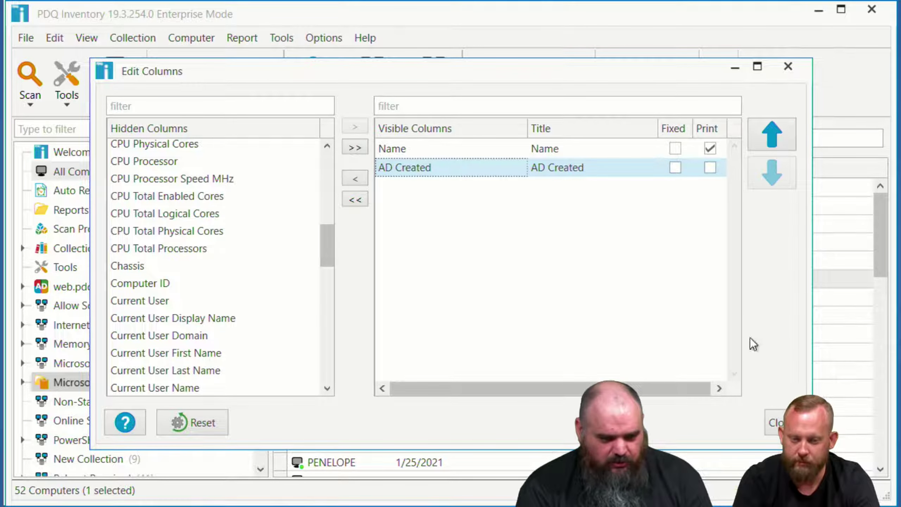
{"action": "left_click", "coordinate": [188, 424]}
{"action": "left_click", "coordinate": [197, 422]}
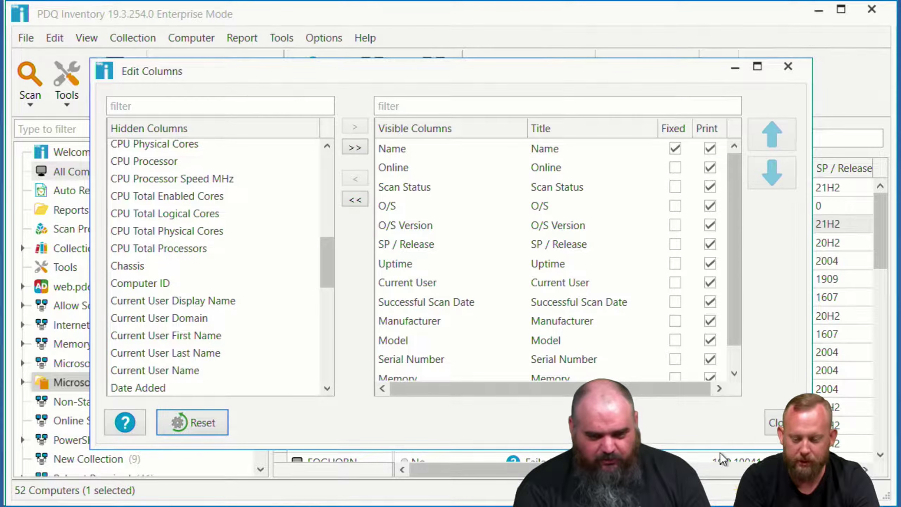
{"action": "left_click", "coordinate": [775, 426]}
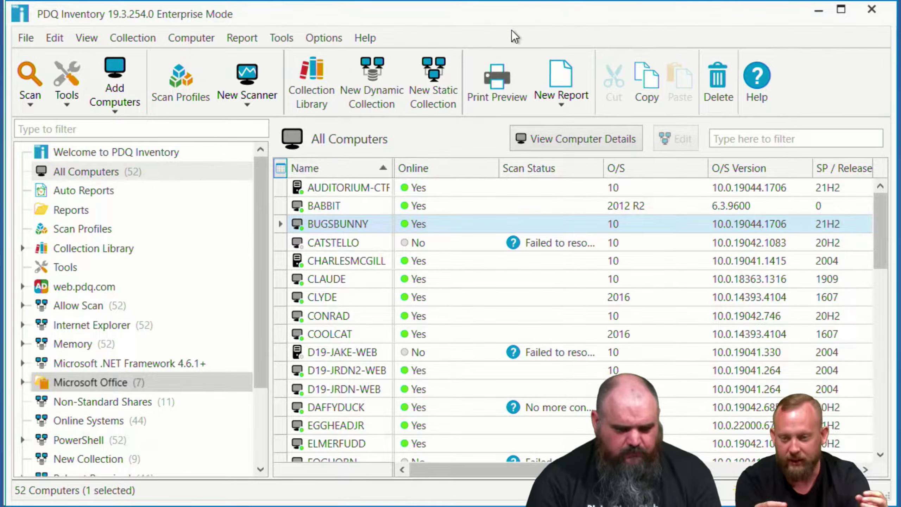
Open the PDQ Inventory preferences and look through the Performance, Remote Control, Active Directory, Alerts and Database settings
{"action": "left_click", "coordinate": [324, 38]}
{"action": "left_click", "coordinate": [328, 51]}
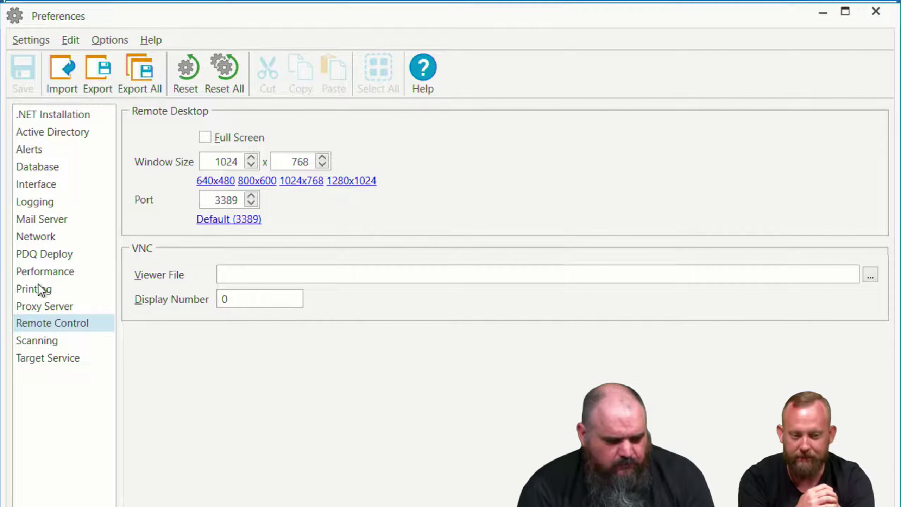
{"action": "left_click", "coordinate": [37, 273]}
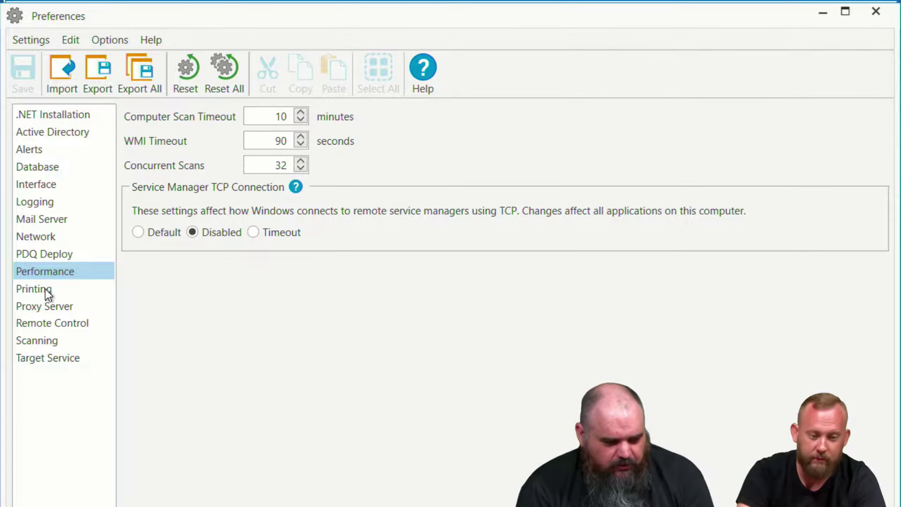
{"action": "left_click", "coordinate": [51, 324]}
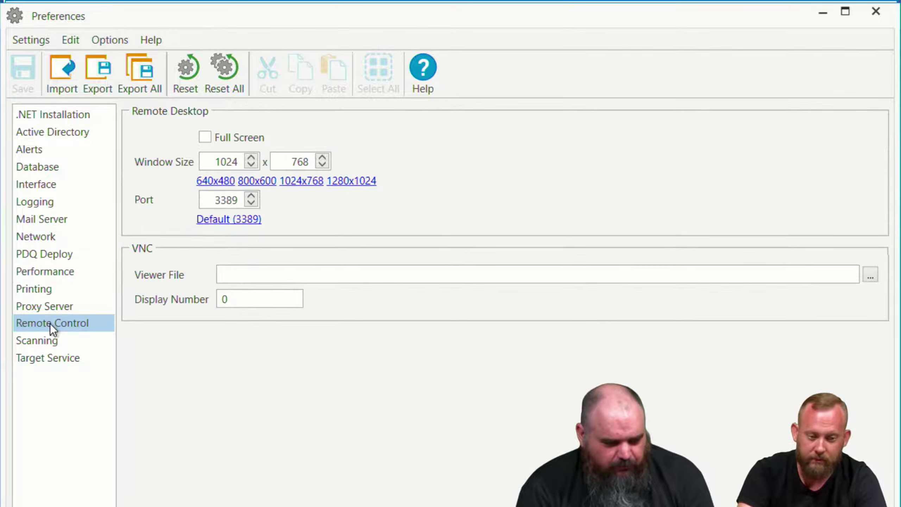
{"action": "left_click", "coordinate": [57, 129]}
{"action": "left_click", "coordinate": [45, 145]}
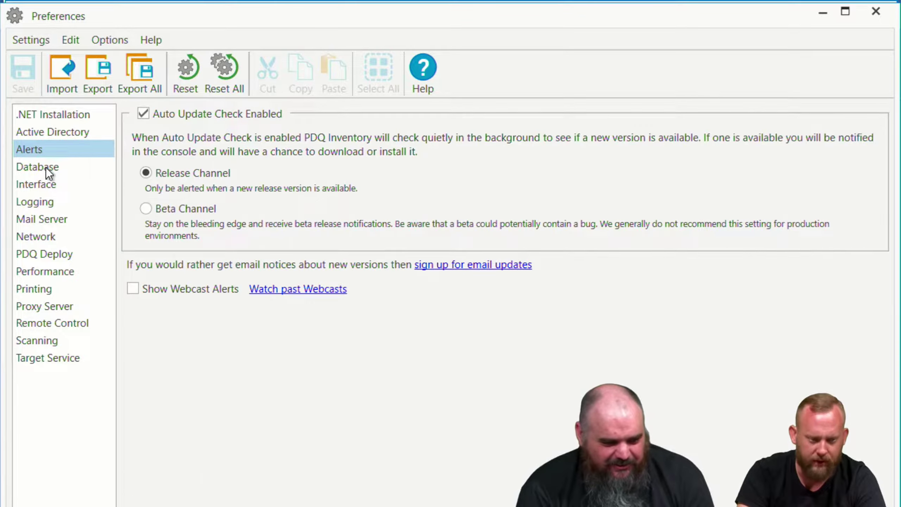
{"action": "left_click", "coordinate": [46, 167]}
Set the interface theme to Metropolis Dark, save the preferences and close them
{"action": "left_click", "coordinate": [45, 183]}
{"action": "left_click", "coordinate": [241, 124]}
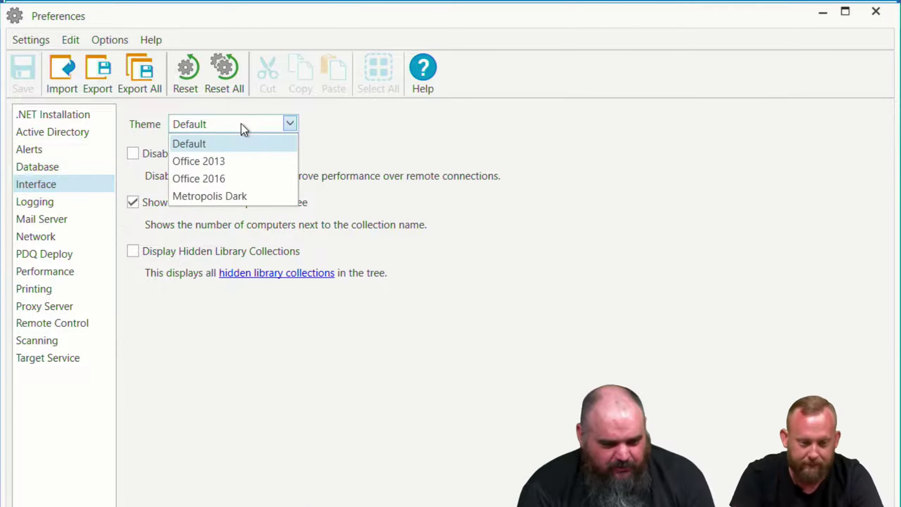
{"action": "left_click", "coordinate": [201, 196]}
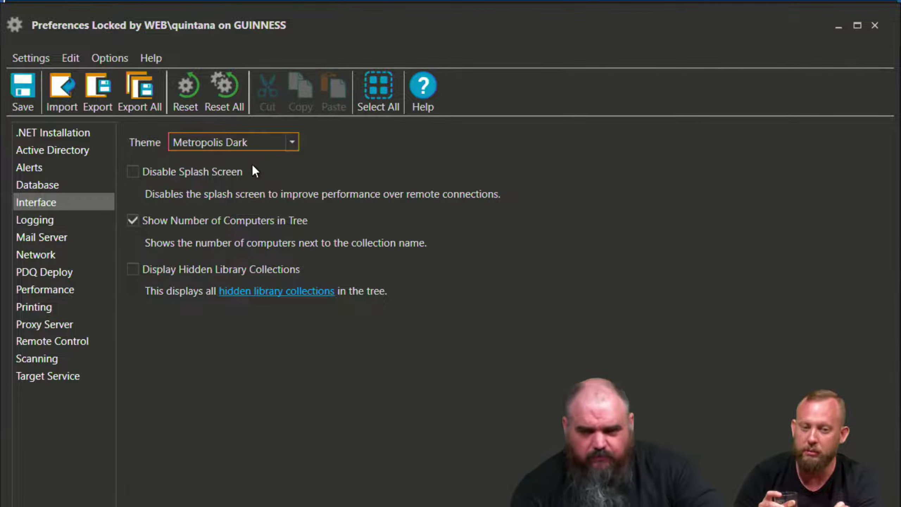
{"action": "left_click", "coordinate": [23, 94]}
{"action": "left_click", "coordinate": [875, 25]}
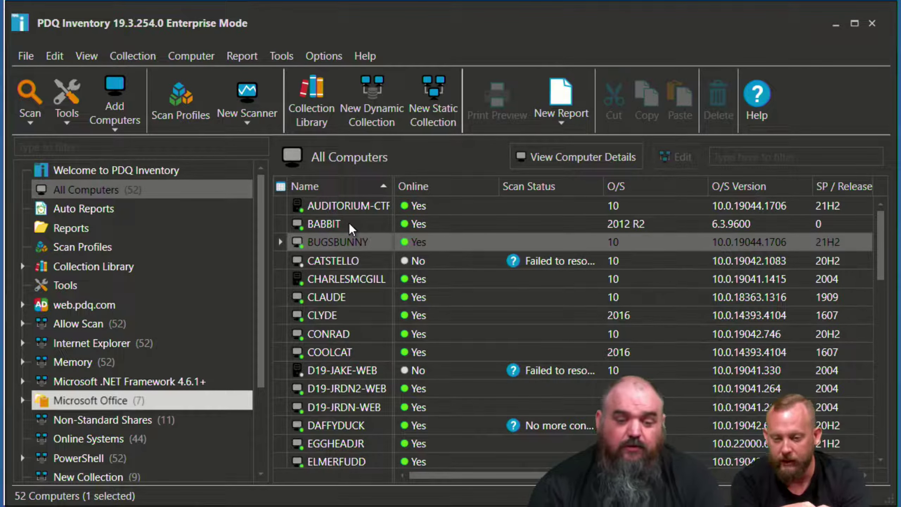
Open the in-list search box for the All Computers list with BABBIT selected, and close it again
{"action": "left_click", "coordinate": [448, 230]}
{"action": "key", "text": "ctrl+f"}
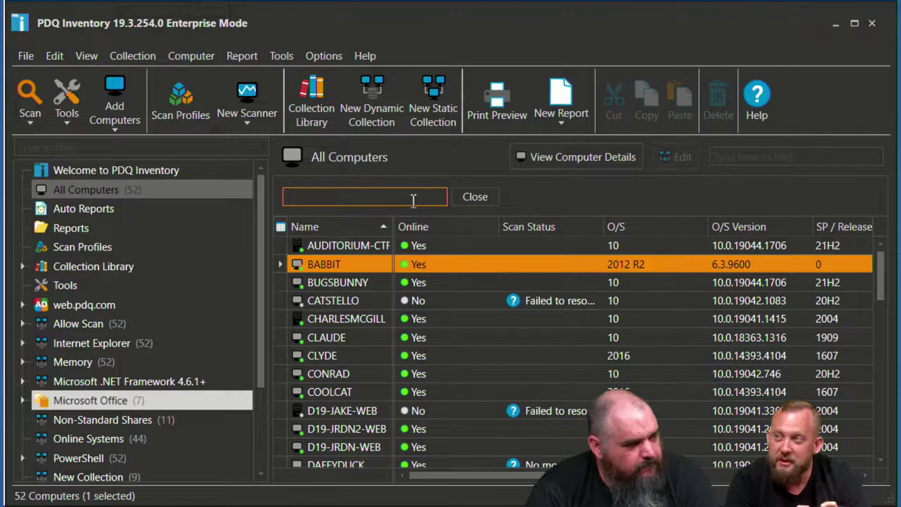
{"action": "left_click", "coordinate": [475, 197]}
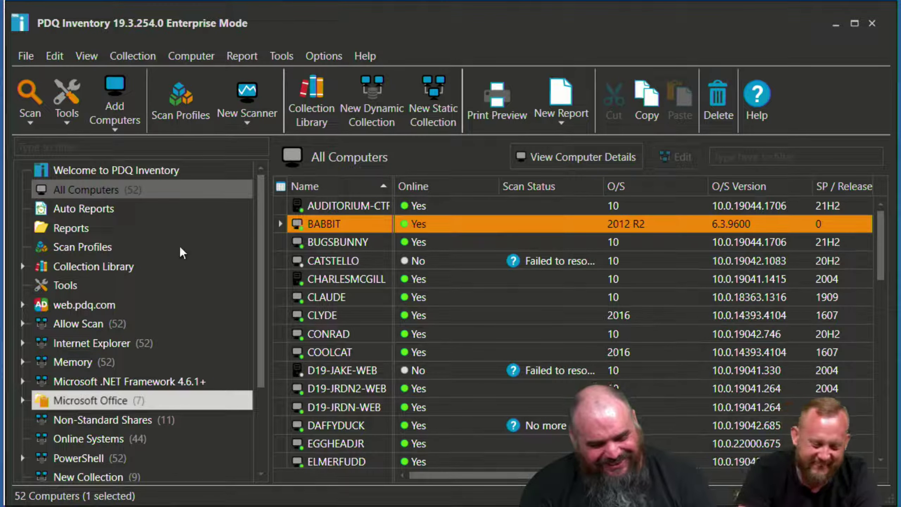
Open the computer details of BUGSBUNNY, look at its Custom Fields page and close the details window
{"action": "left_click", "coordinate": [325, 245]}
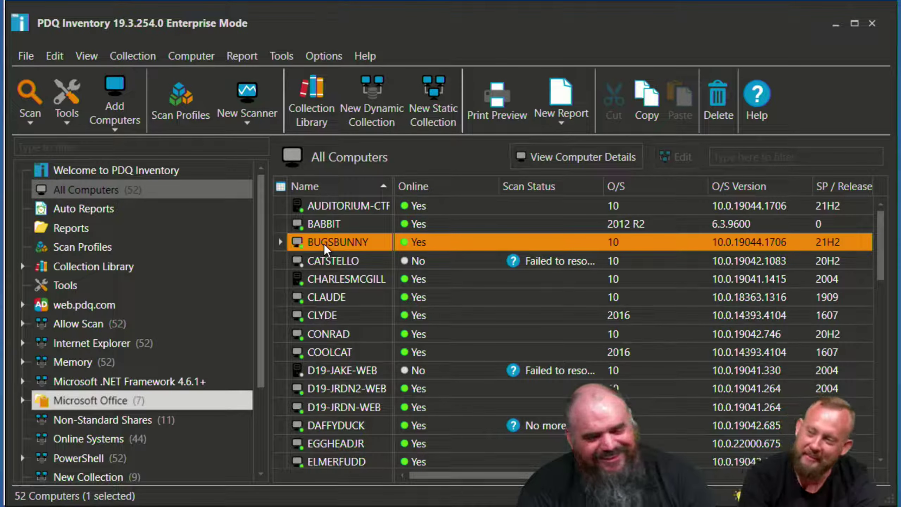
{"action": "double_click", "coordinate": [324, 246]}
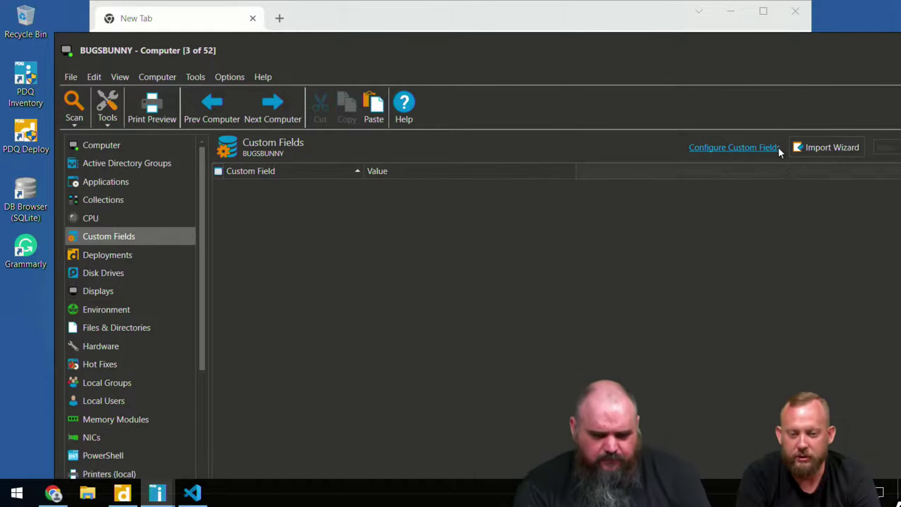
{"action": "left_click_drag", "start_coordinate": [815, 49], "coordinate": [778, 50]}
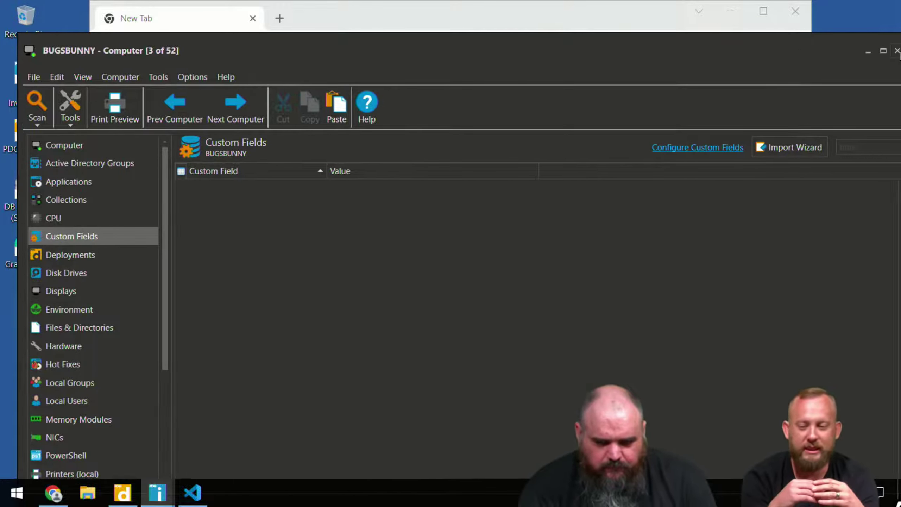
{"action": "left_click", "coordinate": [898, 50]}
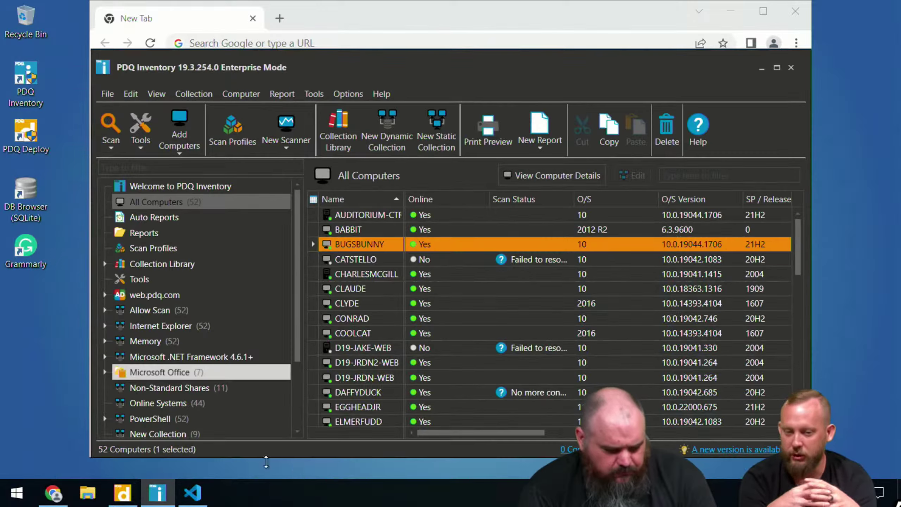
Switch to Visual Studio Code and close the Pet Panel beside the untitled PowerShell script
{"action": "left_click", "coordinate": [193, 492]}
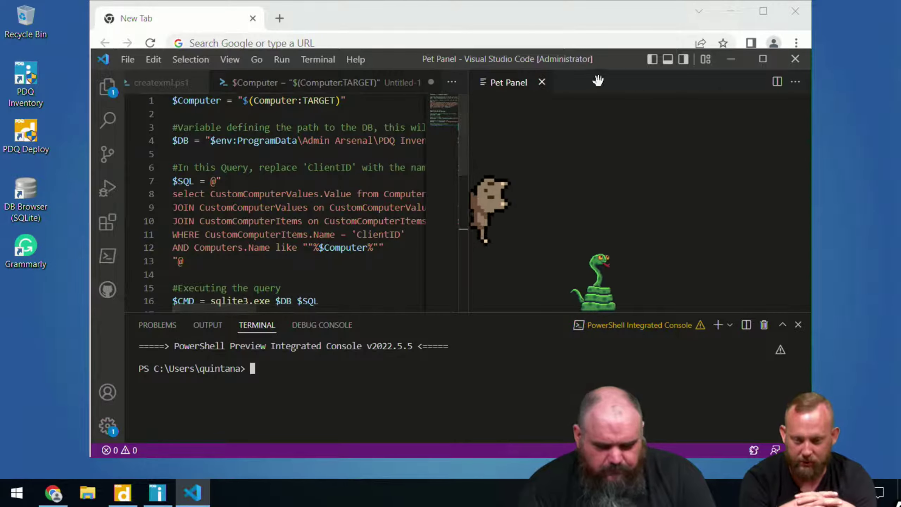
{"action": "left_click", "coordinate": [542, 82]}
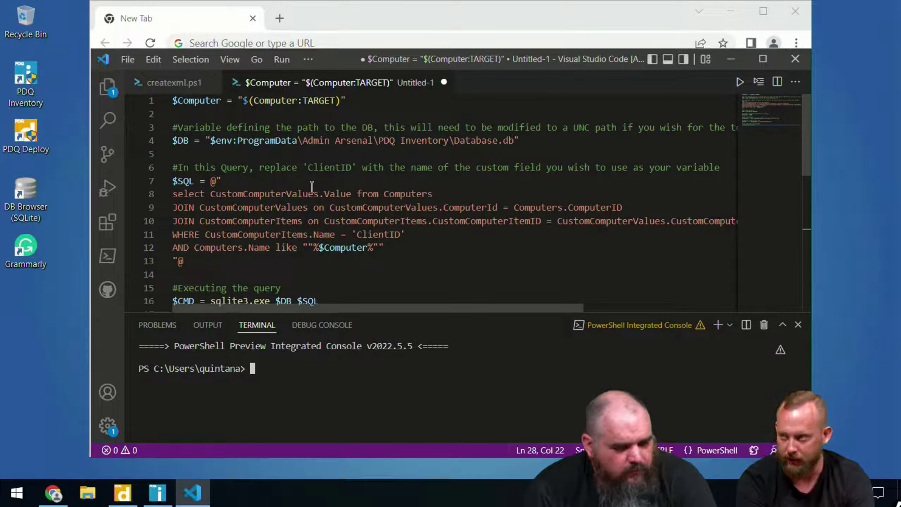
Examine the PowerShell script's database path, custom field query, query execution and TeamViewer launch arguments
{"action": "scroll", "coordinate": [320, 206], "scroll_direction": "down", "scroll_amount": 2}
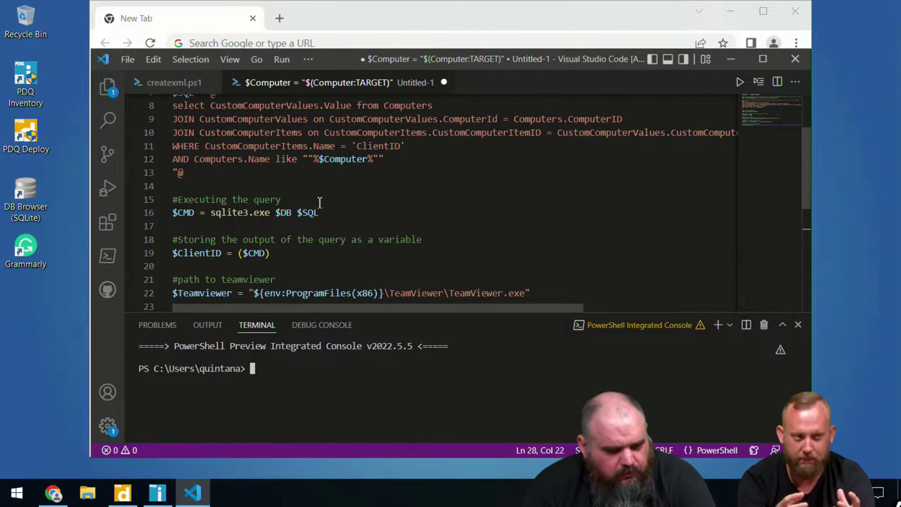
{"action": "scroll", "coordinate": [319, 203], "scroll_direction": "up", "scroll_amount": 1}
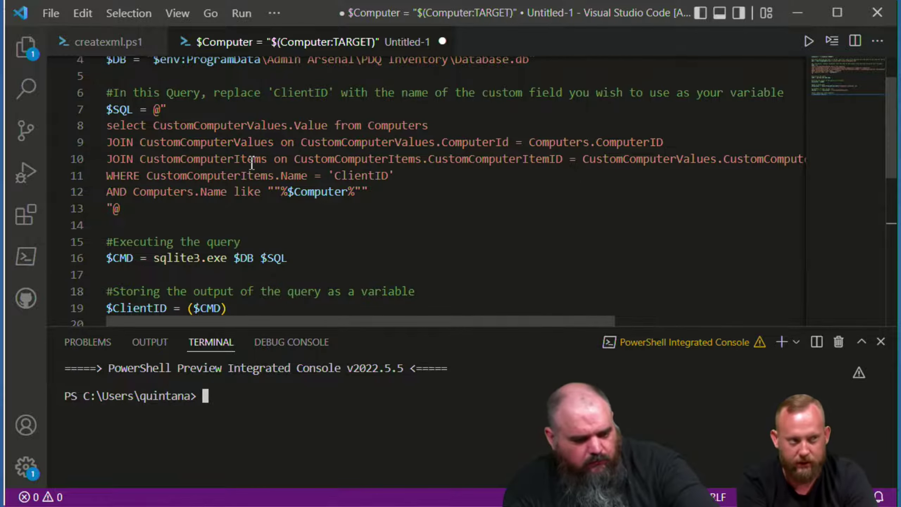
{"action": "scroll", "coordinate": [252, 162], "scroll_direction": "down", "scroll_amount": 1}
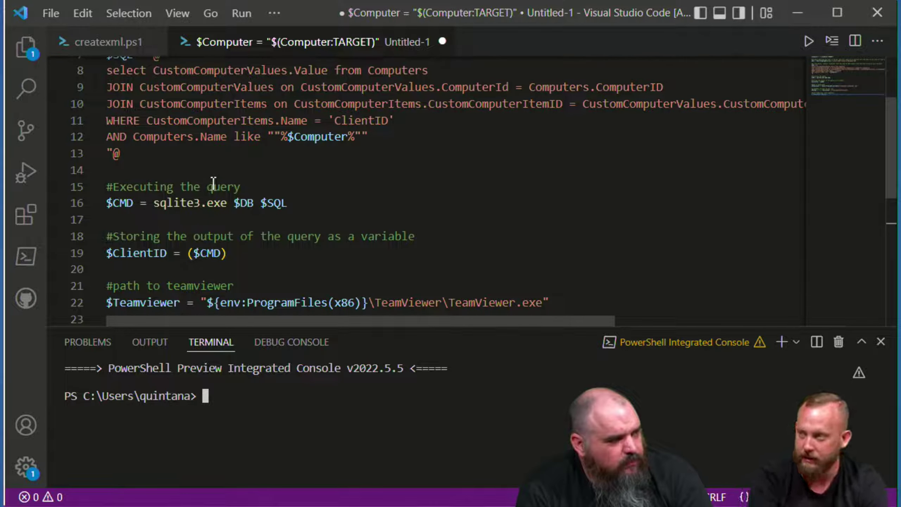
{"action": "scroll", "coordinate": [218, 185], "scroll_direction": "down", "scroll_amount": 2}
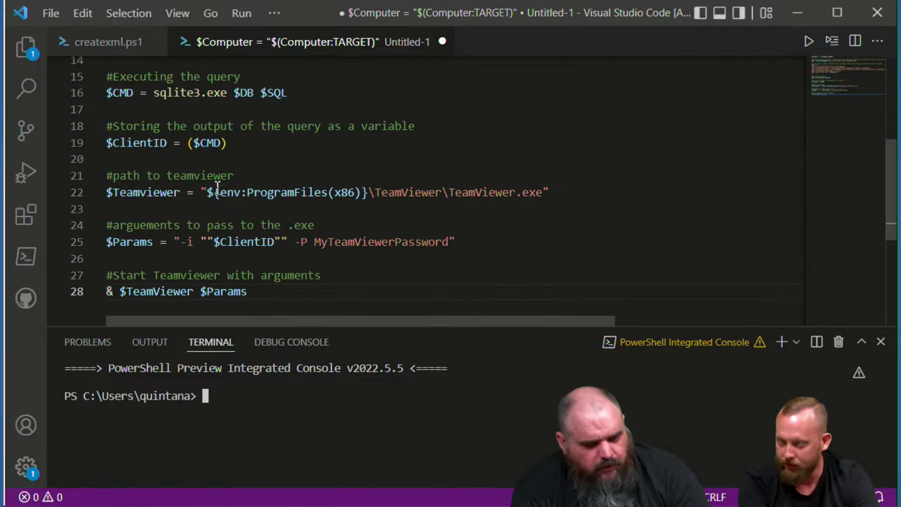
{"action": "scroll", "coordinate": [217, 215], "scroll_direction": "down", "scroll_amount": 1}
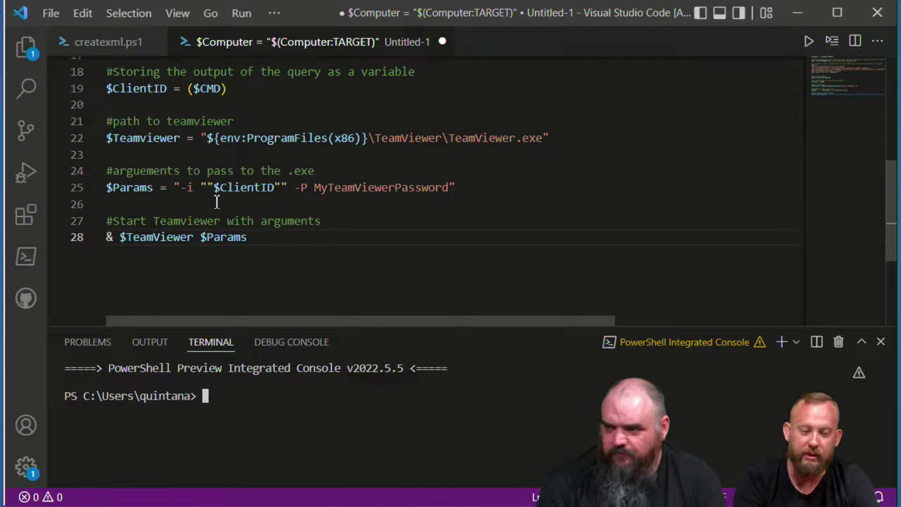
{"action": "scroll", "coordinate": [191, 138], "scroll_direction": "up", "scroll_amount": 6}
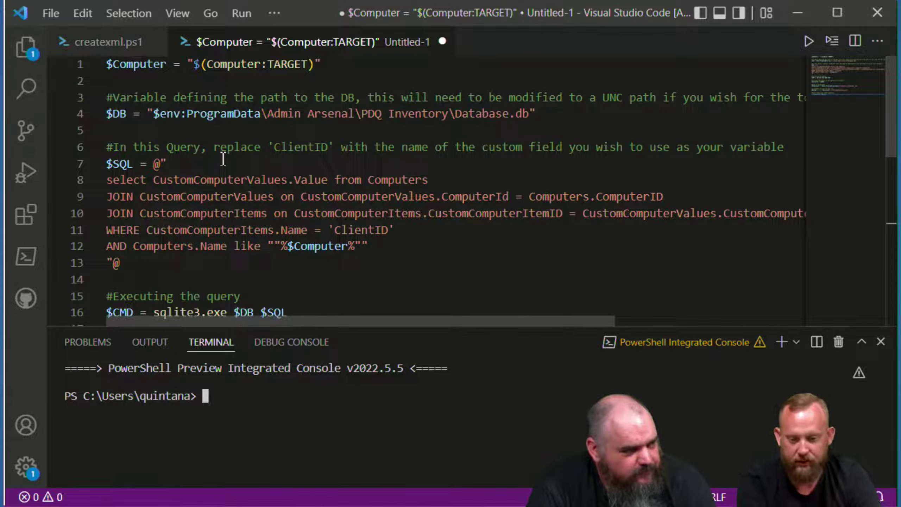
{"action": "left_click", "coordinate": [369, 246]}
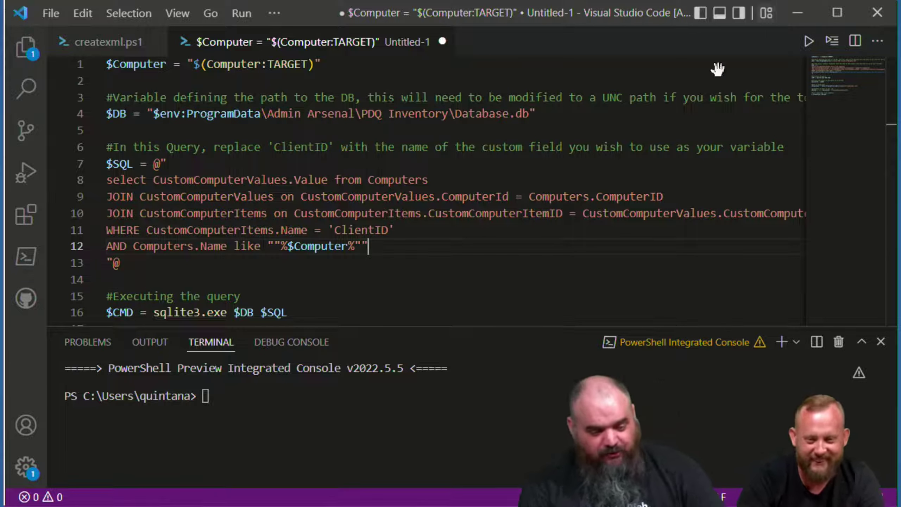
Switch to PDQ Deploy and copy the 7-Zip 21.07.01 package from the Packages folder to the top level of the tree
{"action": "mouse_move", "coordinate": [88, 506]}
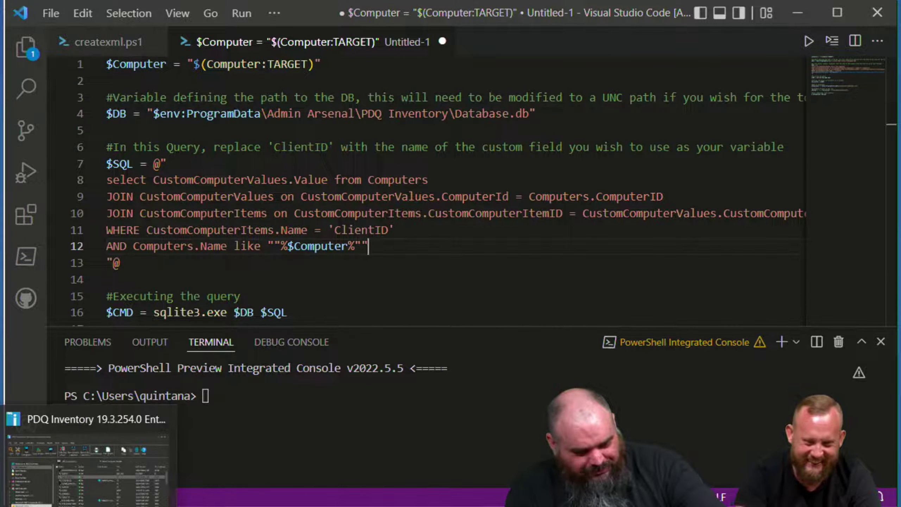
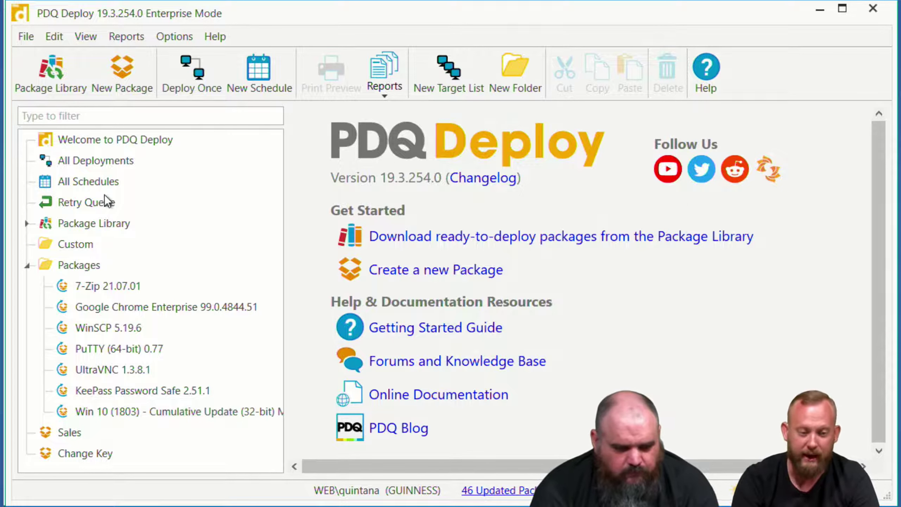
{"action": "right_click", "coordinate": [106, 286]}
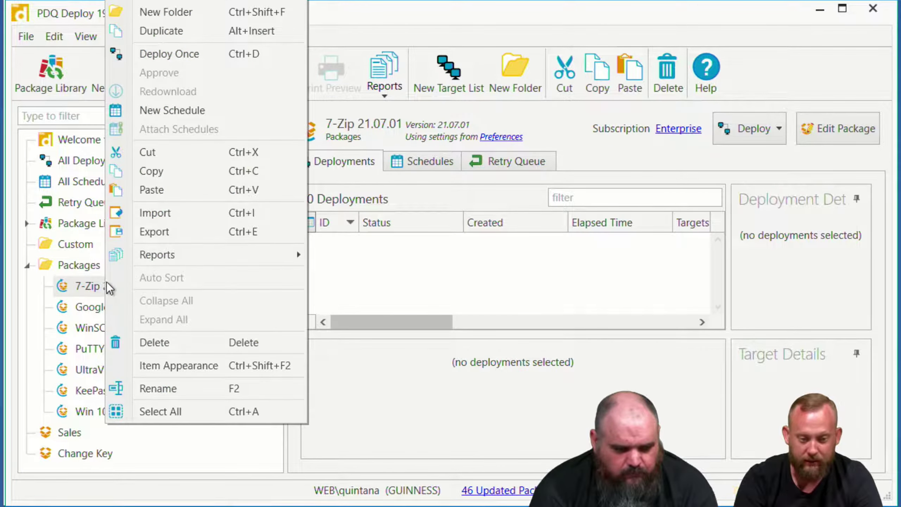
{"action": "left_click", "coordinate": [150, 171]}
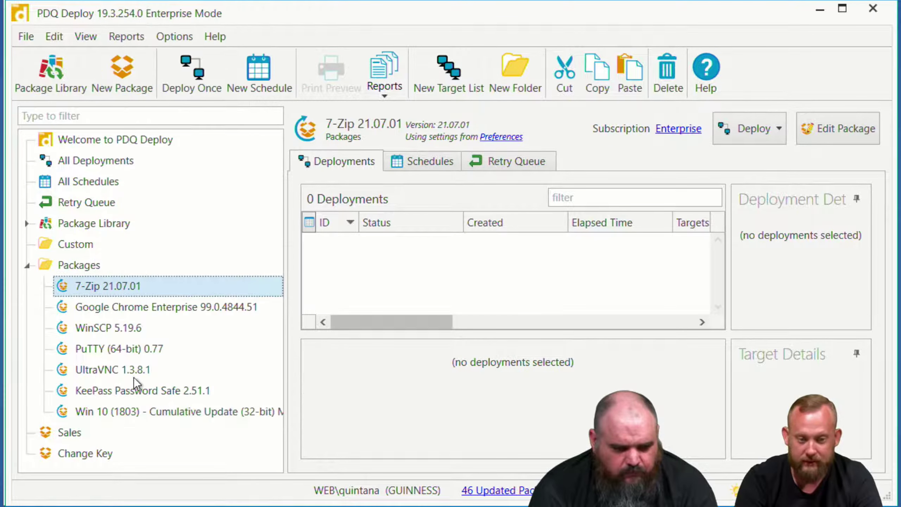
{"action": "right_click", "coordinate": [132, 426]}
{"action": "left_click", "coordinate": [197, 189]}
{"action": "scroll", "coordinate": [107, 428], "scroll_direction": "down", "scroll_amount": 1}
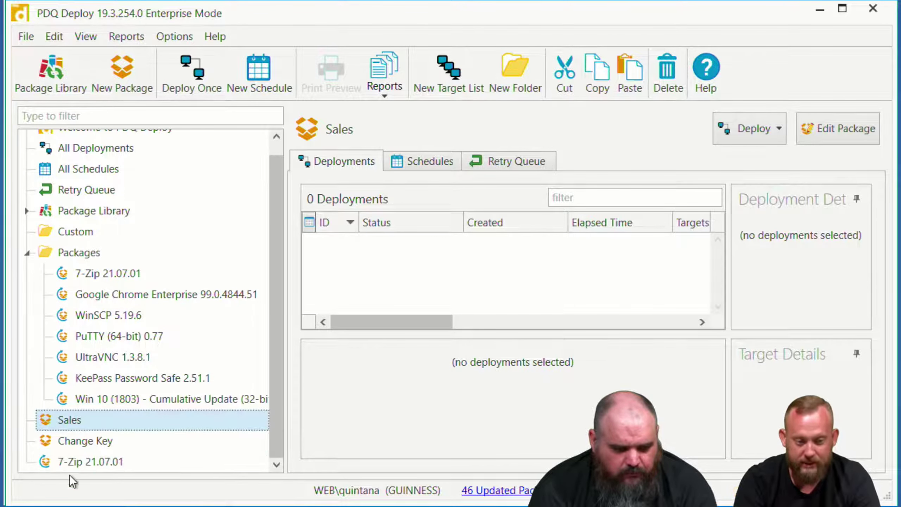
Open the pasted 7-Zip package below Change Key, look through its properties' Details and Conditions, and close it
{"action": "left_click", "coordinate": [69, 465]}
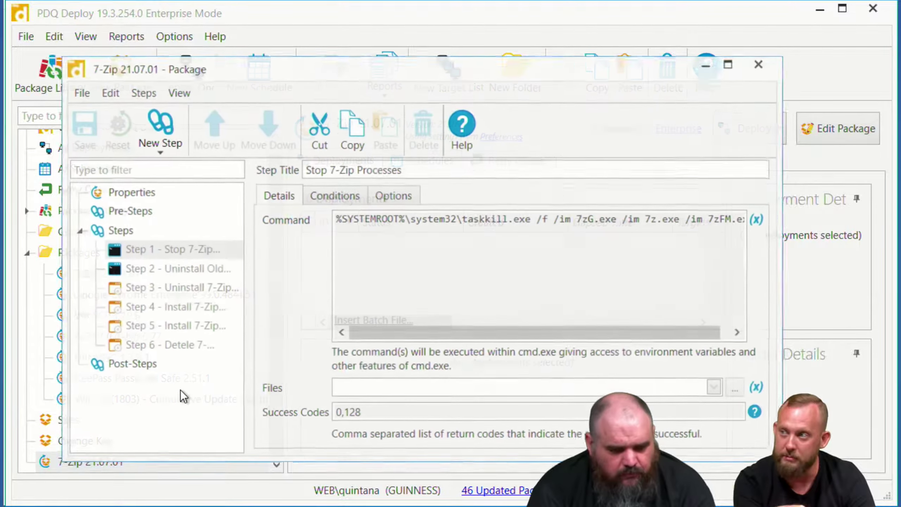
{"action": "left_click", "coordinate": [144, 187]}
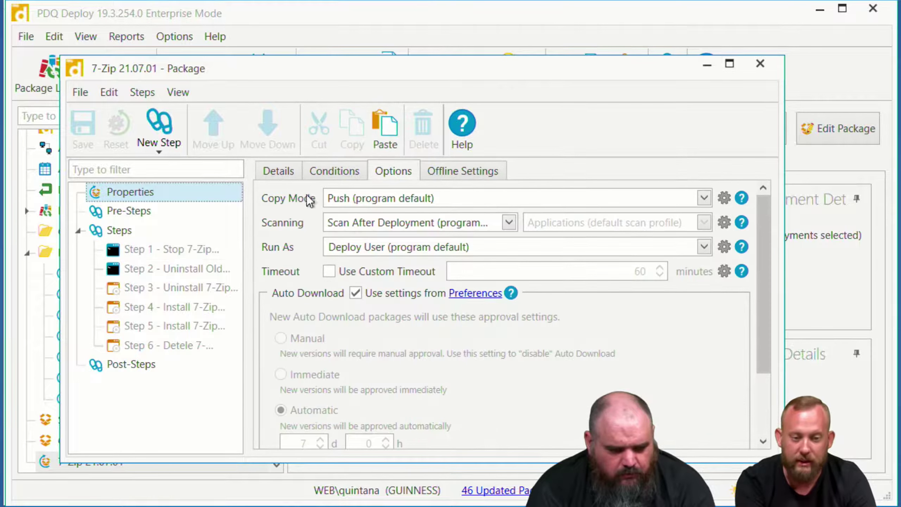
{"action": "left_click", "coordinate": [275, 173]}
{"action": "left_click", "coordinate": [321, 170]}
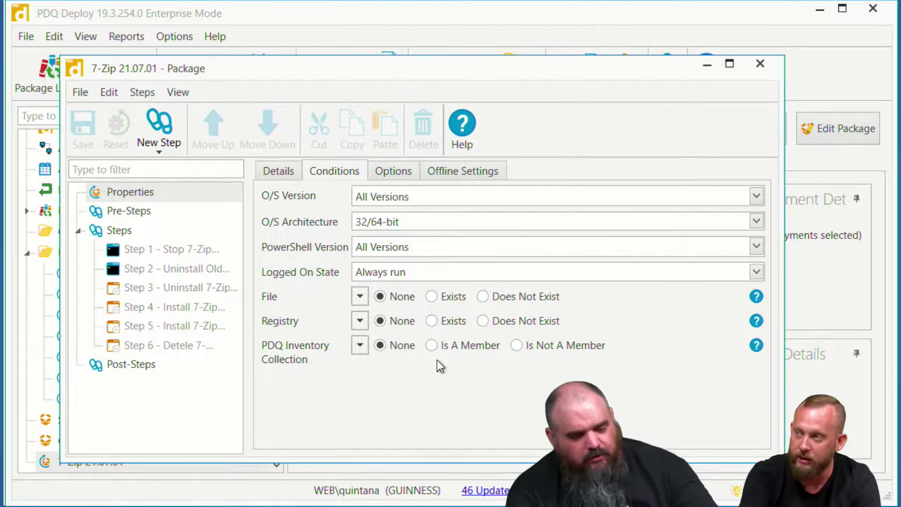
{"action": "left_click", "coordinate": [769, 70]}
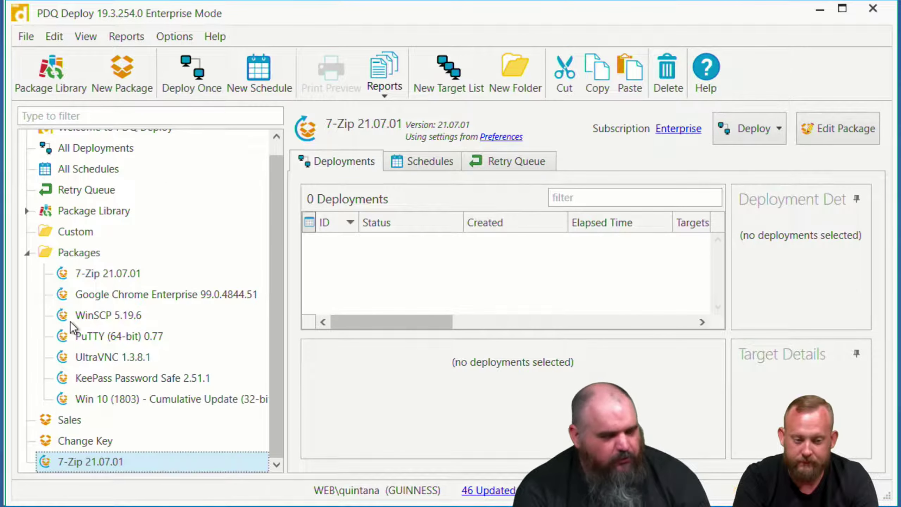
Add a PowerShell pre-step running Get-Host to the 7-Zip package in the Packages folder, save the package and close it
{"action": "left_click", "coordinate": [96, 277]}
{"action": "double_click", "coordinate": [96, 276]}
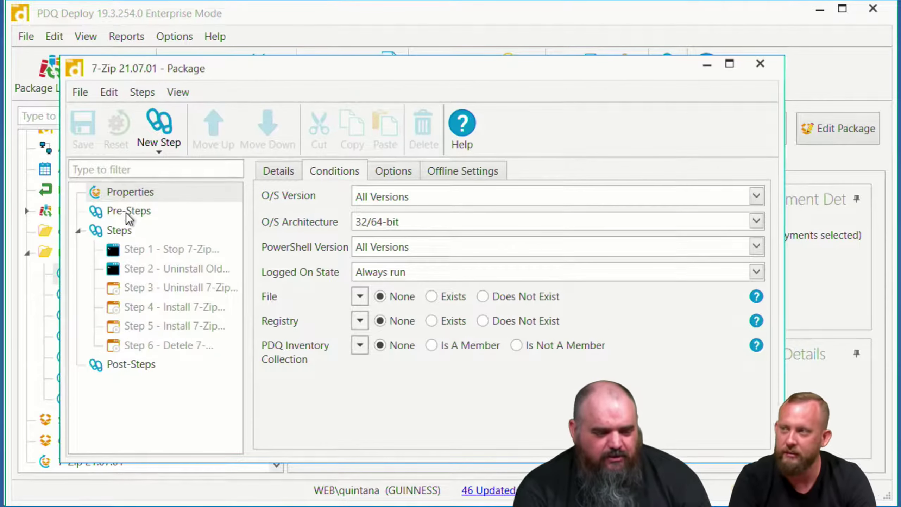
{"action": "left_click", "coordinate": [127, 212]}
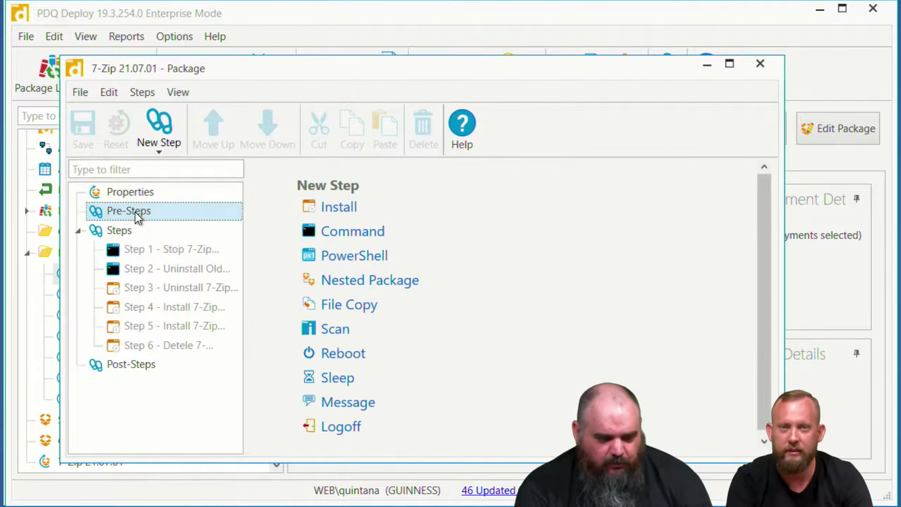
{"action": "left_click", "coordinate": [359, 255]}
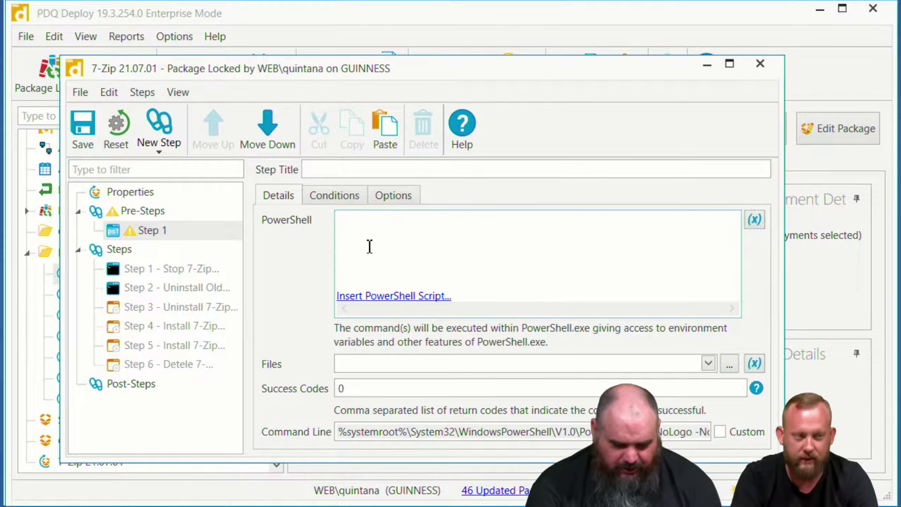
{"action": "type", "text": "Get-Host"}
{"action": "left_click", "coordinate": [91, 126]}
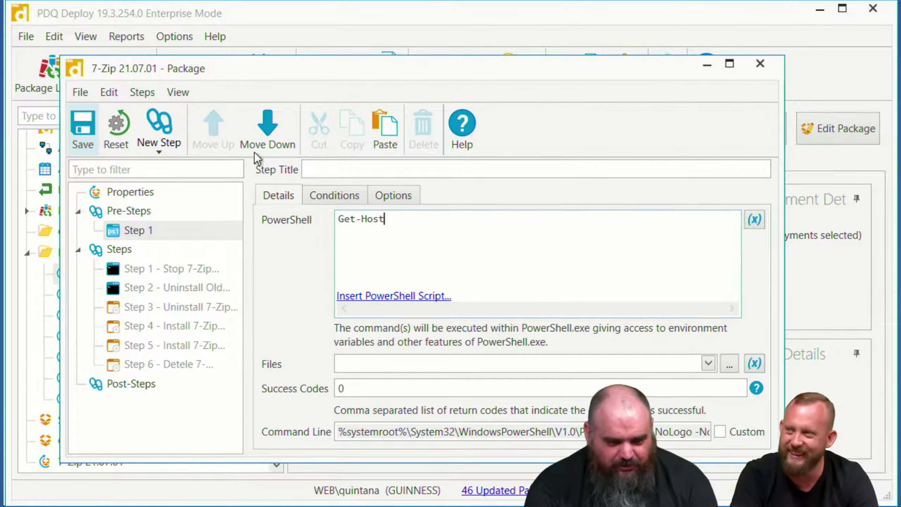
{"action": "left_click", "coordinate": [760, 64]}
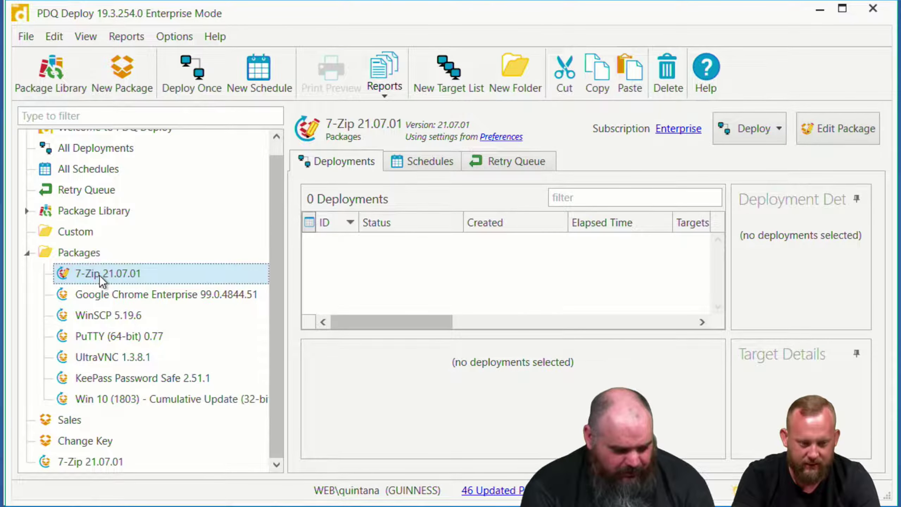
Duplicate the edited 7-Zip package within the Packages folder, open the copy to check its PowerShell pre-step, and close it
{"action": "left_click", "coordinate": [164, 334]}
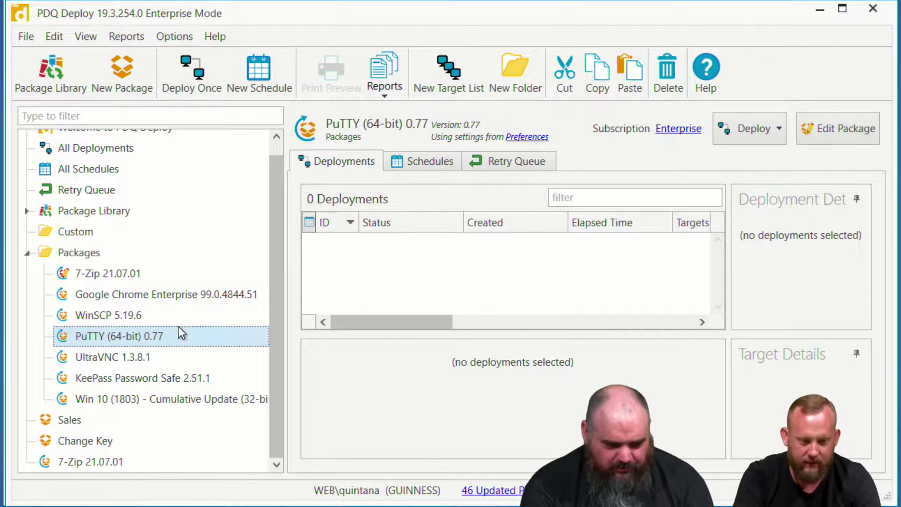
{"action": "left_click", "coordinate": [108, 295]}
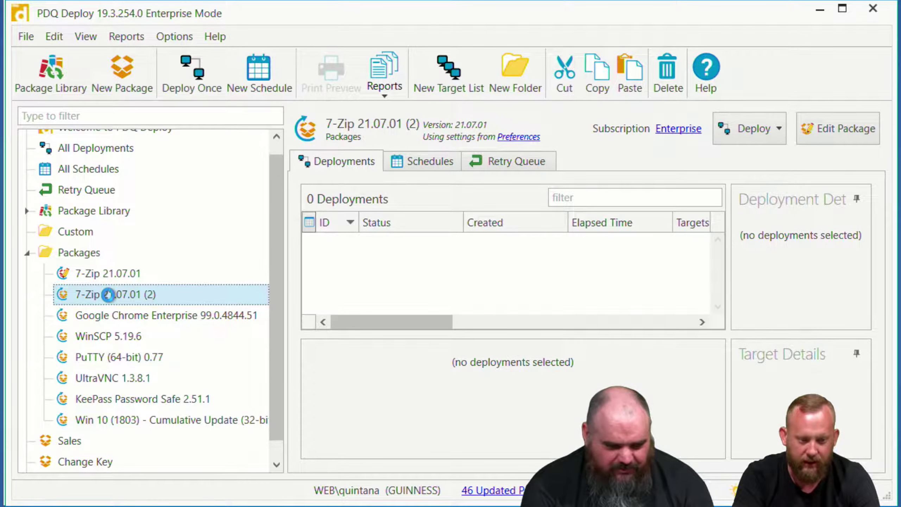
{"action": "double_click", "coordinate": [108, 294]}
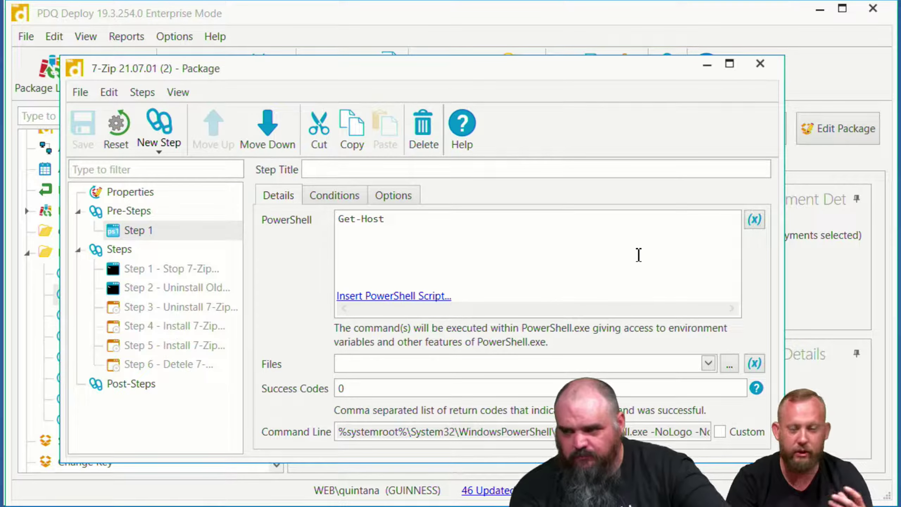
{"action": "left_click", "coordinate": [764, 68]}
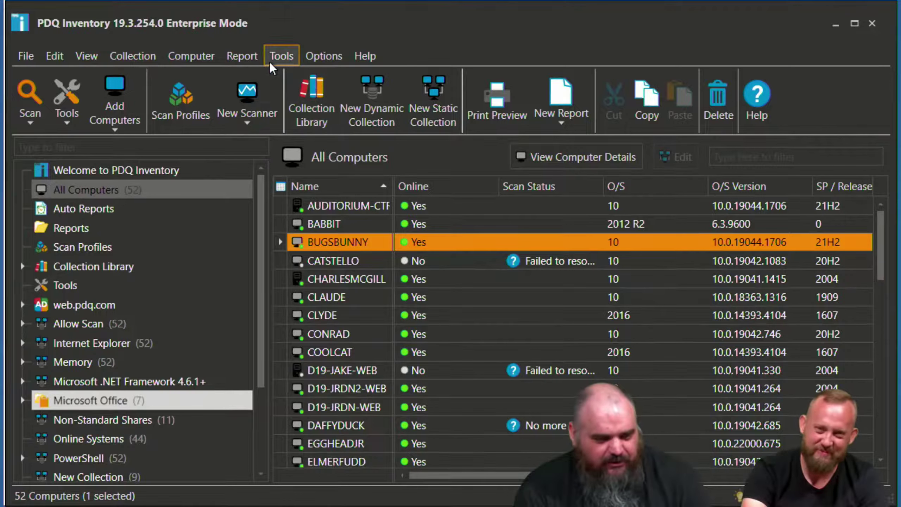
Open the tool customization list and look at the details of the VNC and Wiztree tools
{"action": "left_click", "coordinate": [281, 56]}
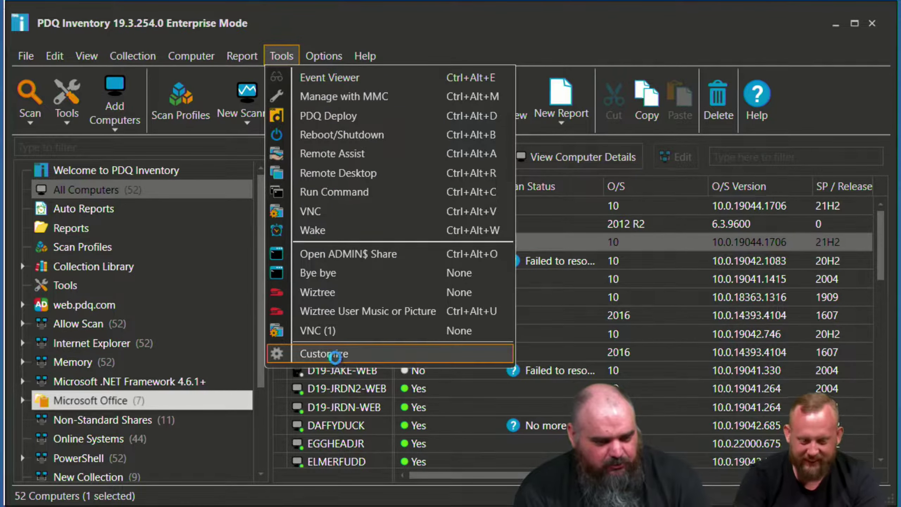
{"action": "left_click", "coordinate": [336, 359]}
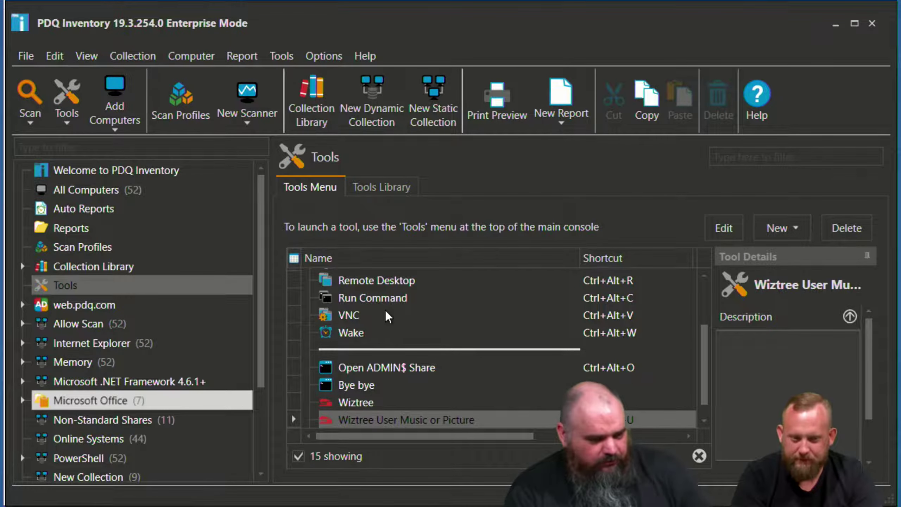
{"action": "left_click", "coordinate": [376, 316]}
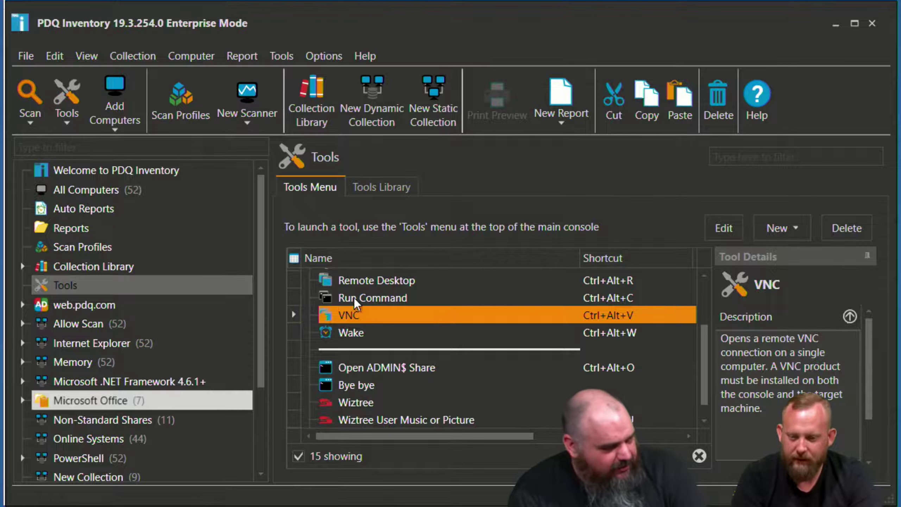
{"action": "left_click", "coordinate": [366, 407]}
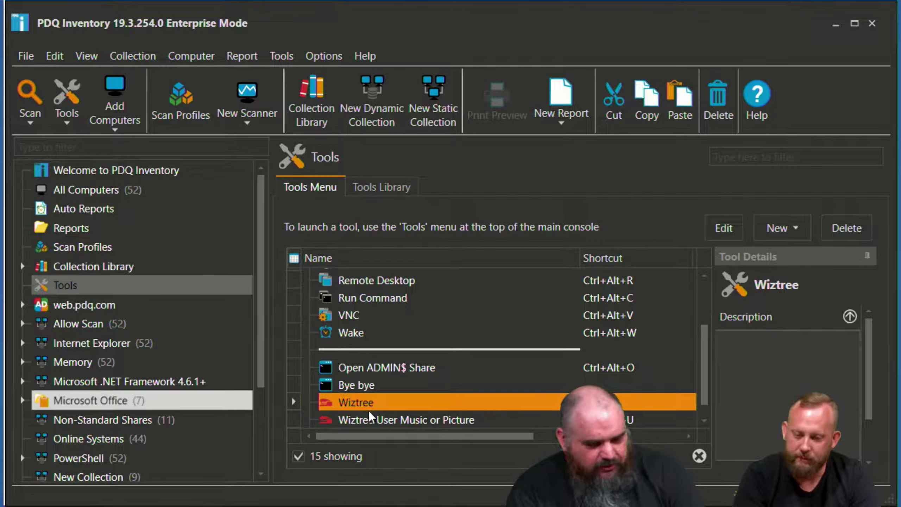
Open the Wiztree User Music or Picture tool, read through its full command line, and close it
{"action": "left_click", "coordinate": [371, 419]}
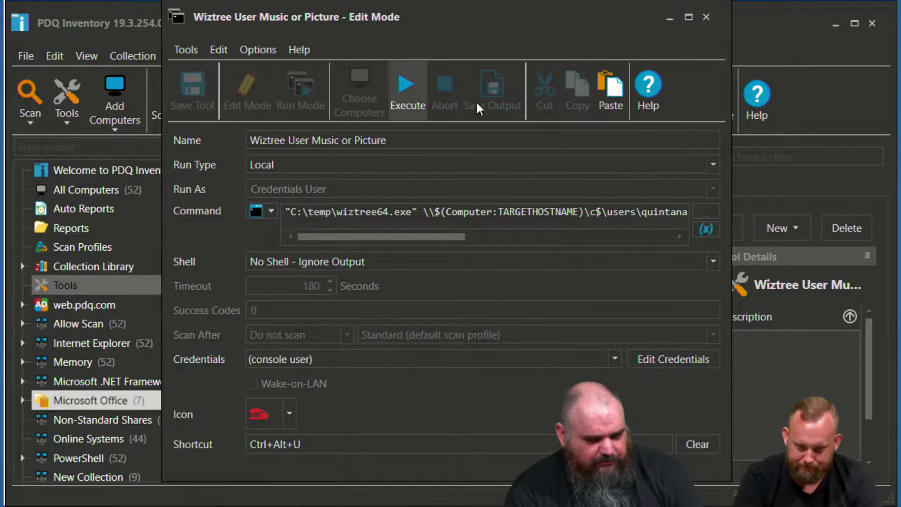
{"action": "left_click_drag", "start_coordinate": [422, 237], "coordinate": [649, 266]}
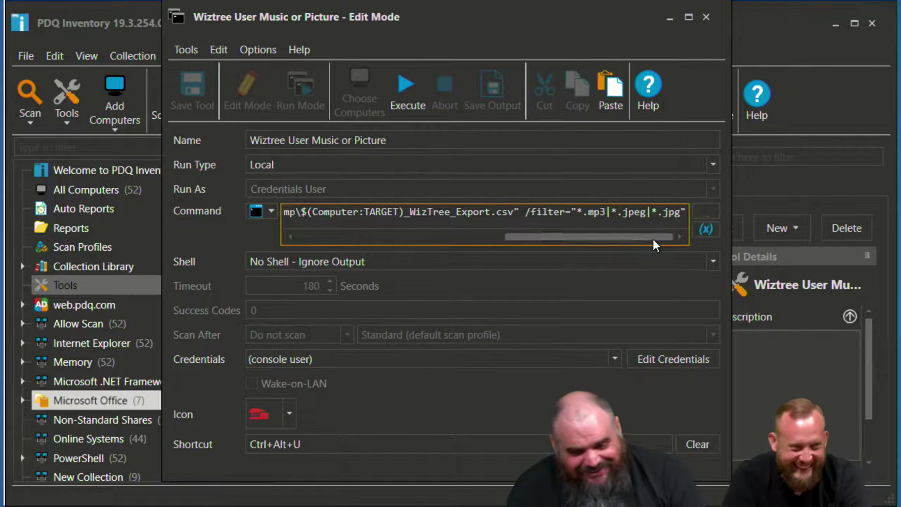
{"action": "left_click_drag", "start_coordinate": [635, 238], "coordinate": [503, 246]}
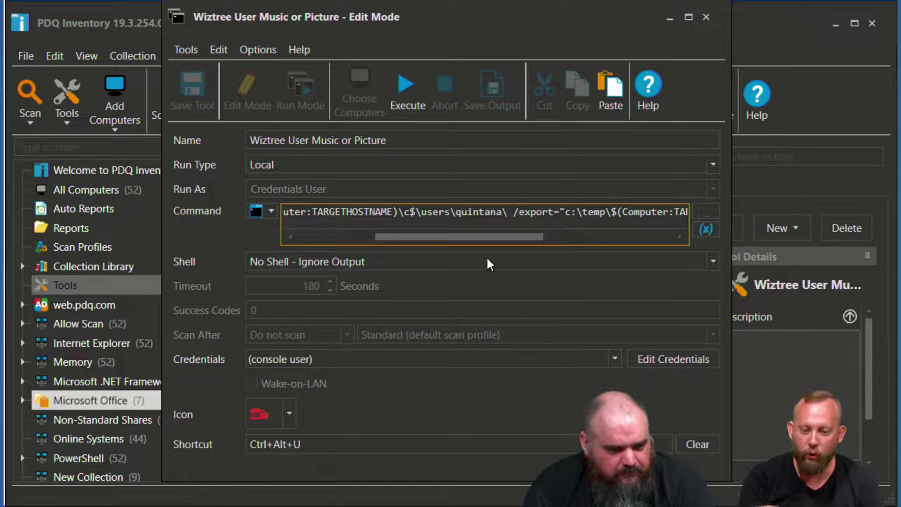
{"action": "left_click_drag", "start_coordinate": [462, 237], "coordinate": [662, 261]}
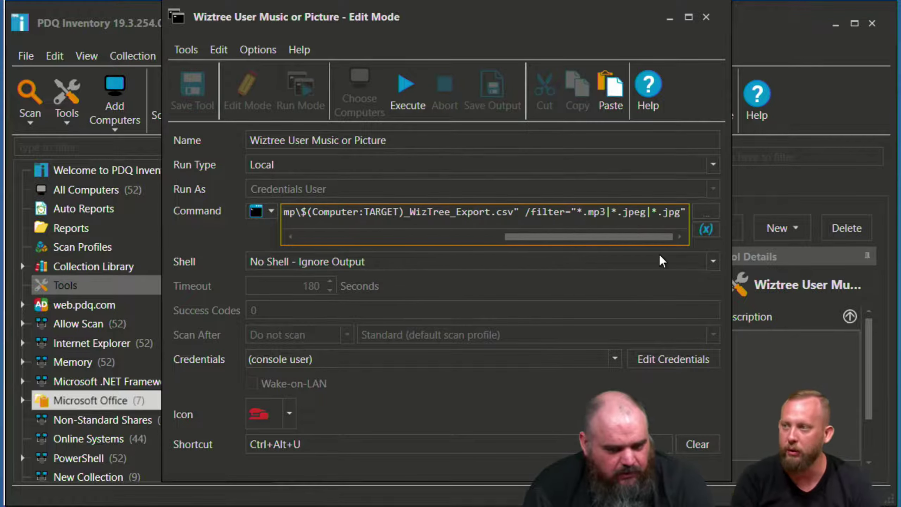
{"action": "left_click", "coordinate": [707, 17]}
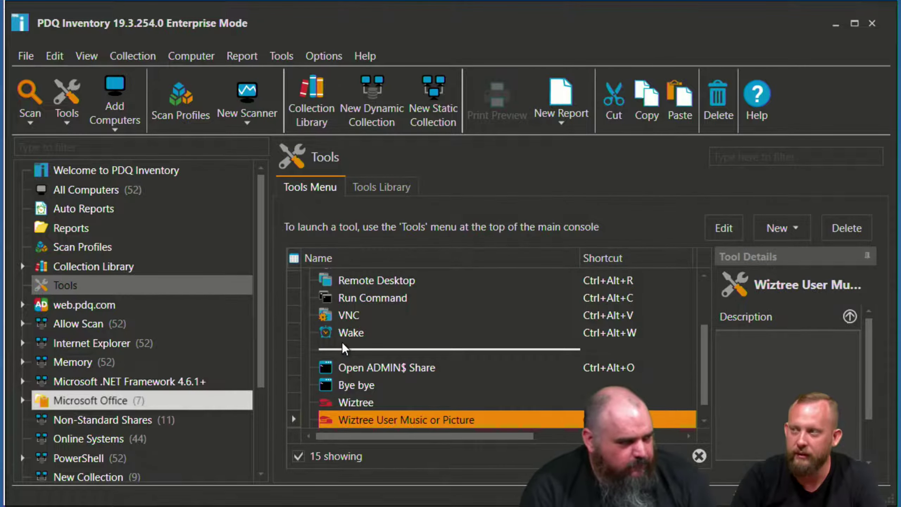
Run the custom Wiztree tool against BUGSBUNNY from the All Computers list
{"action": "left_click", "coordinate": [352, 407]}
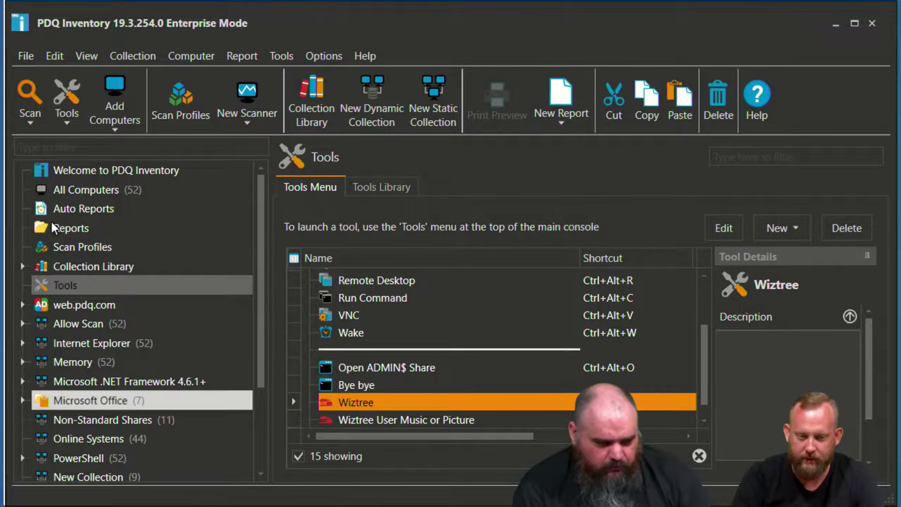
{"action": "left_click", "coordinate": [90, 196]}
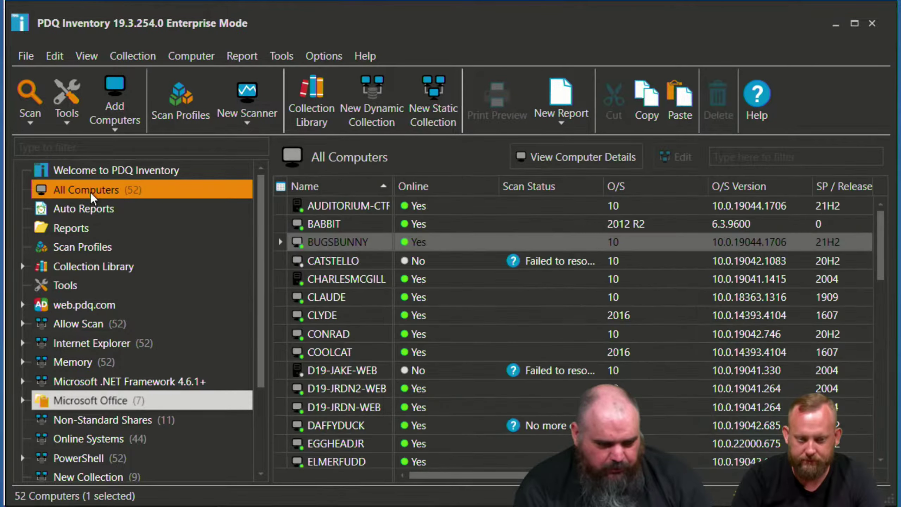
{"action": "left_click", "coordinate": [337, 244]}
{"action": "right_click", "coordinate": [339, 245]}
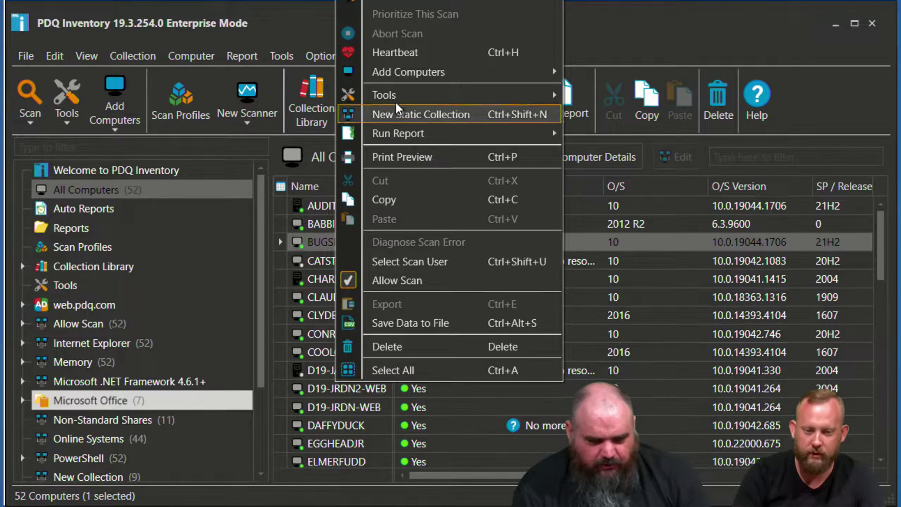
{"action": "mouse_move", "coordinate": [418, 99]}
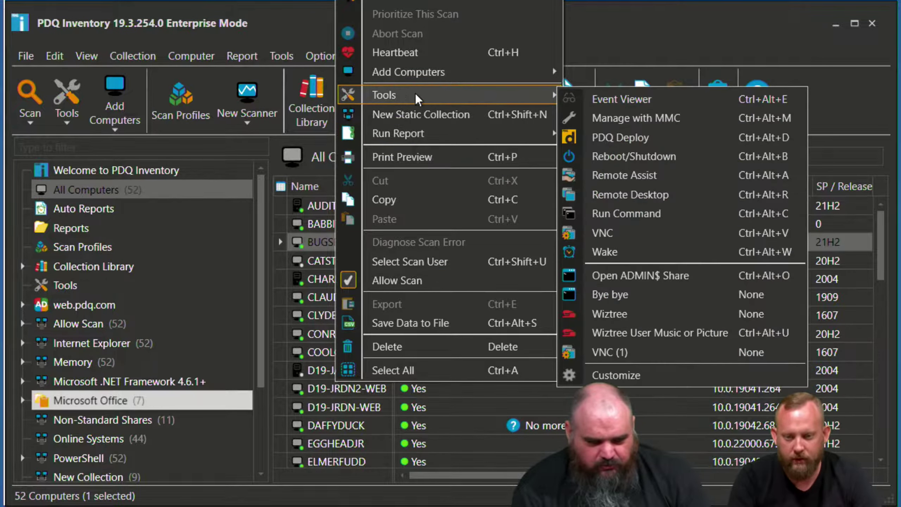
{"action": "left_click", "coordinate": [608, 316]}
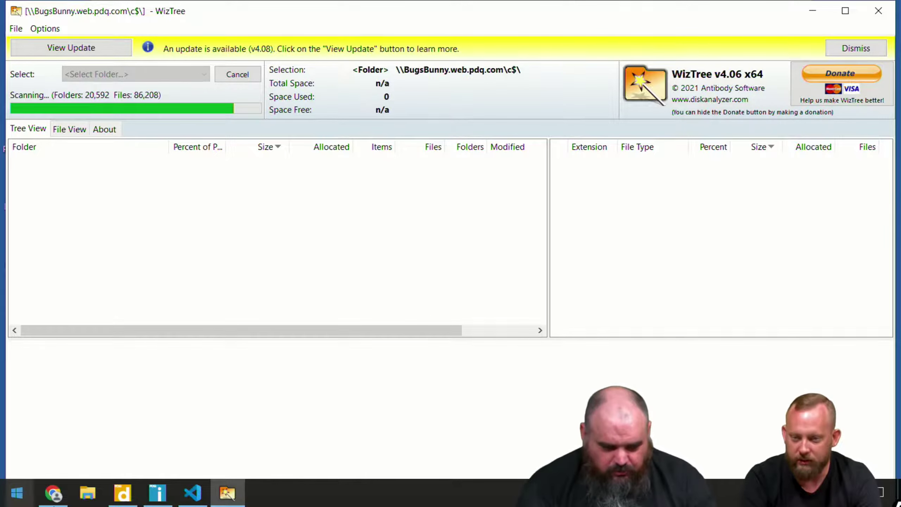
Switch back to PDQ Inventory, try to view CATSTELLO's events in Event Viewer, and close the resulting windows
{"action": "left_click", "coordinate": [158, 493]}
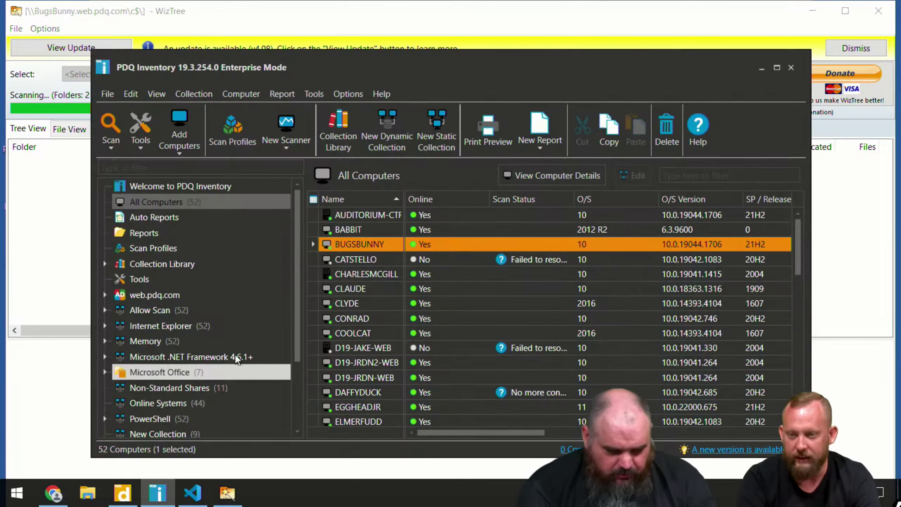
{"action": "left_click", "coordinate": [364, 261]}
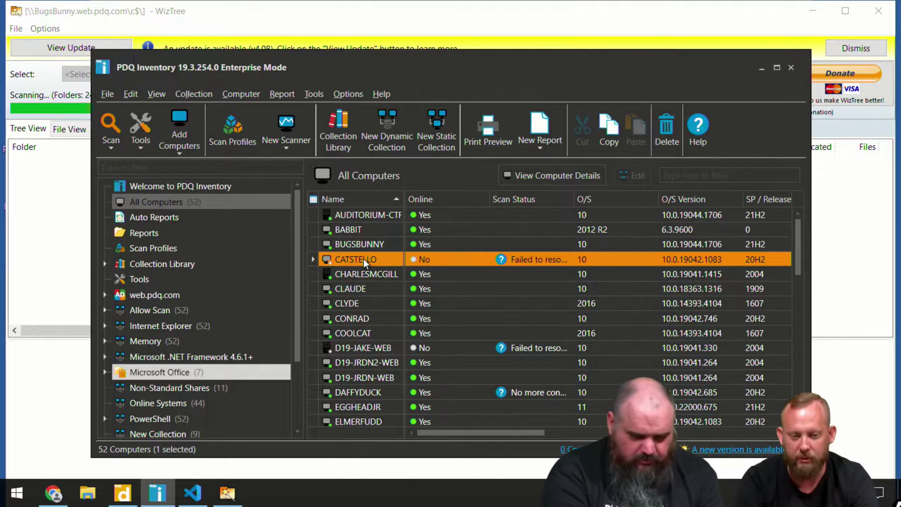
{"action": "key", "text": "ctrl+shift+e"}
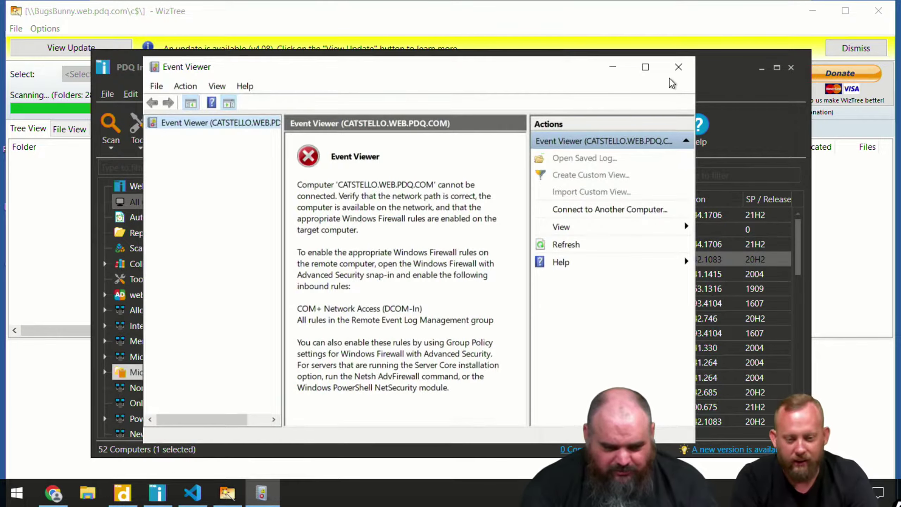
{"action": "left_click", "coordinate": [678, 67]}
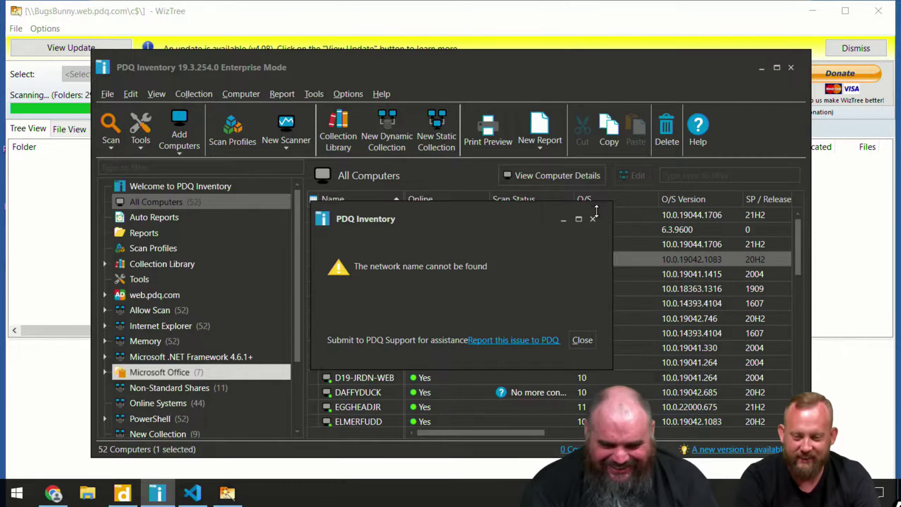
{"action": "left_click", "coordinate": [593, 219]}
Open Event Viewer for CLAUDE, browse its Custom Views and the Application log under Windows Logs, and close it
{"action": "left_click", "coordinate": [368, 290]}
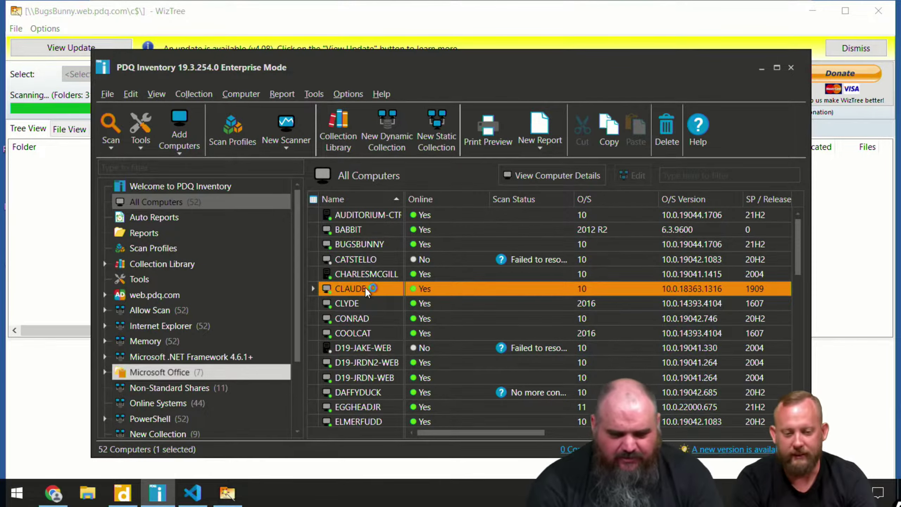
{"action": "key", "text": "ctrl+shift+e"}
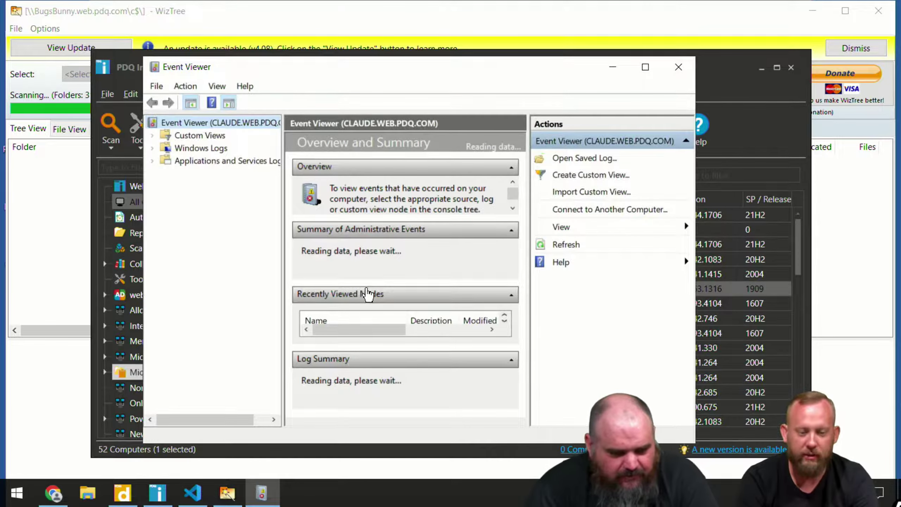
{"action": "left_click", "coordinate": [153, 135]}
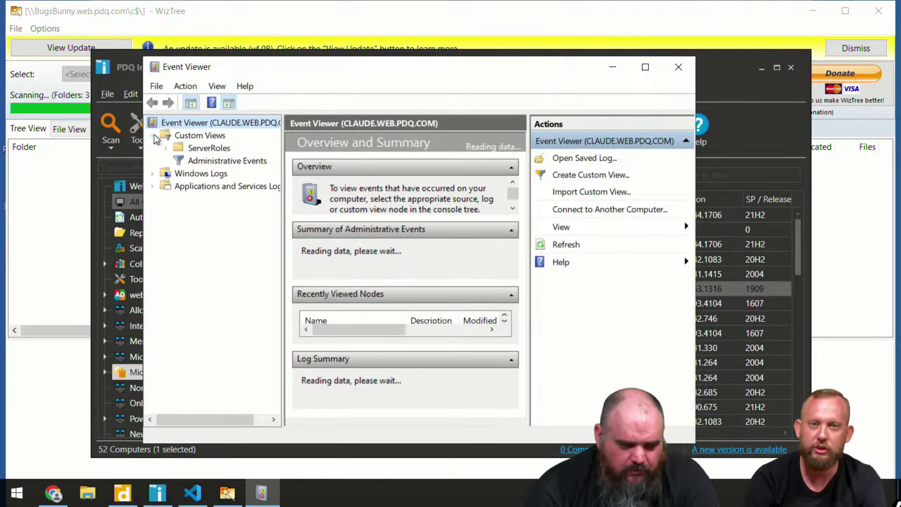
{"action": "left_click", "coordinate": [179, 137]}
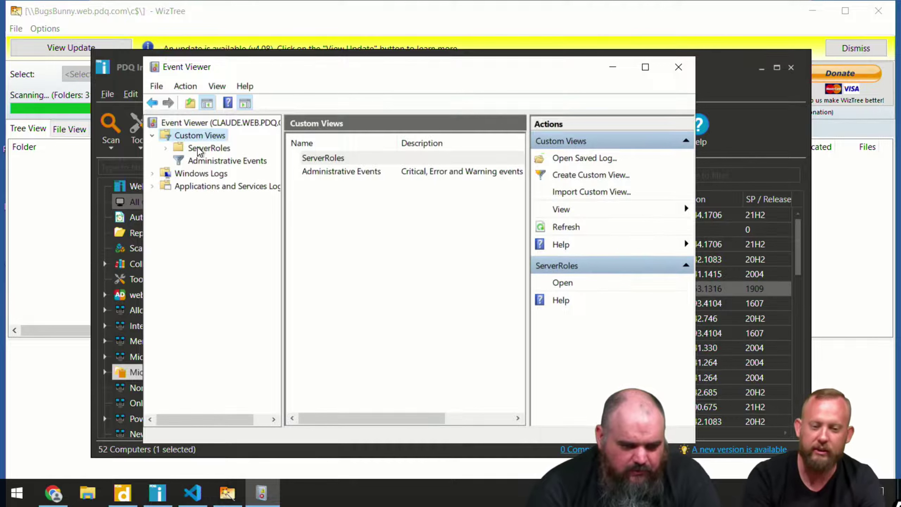
{"action": "left_click", "coordinate": [166, 173]}
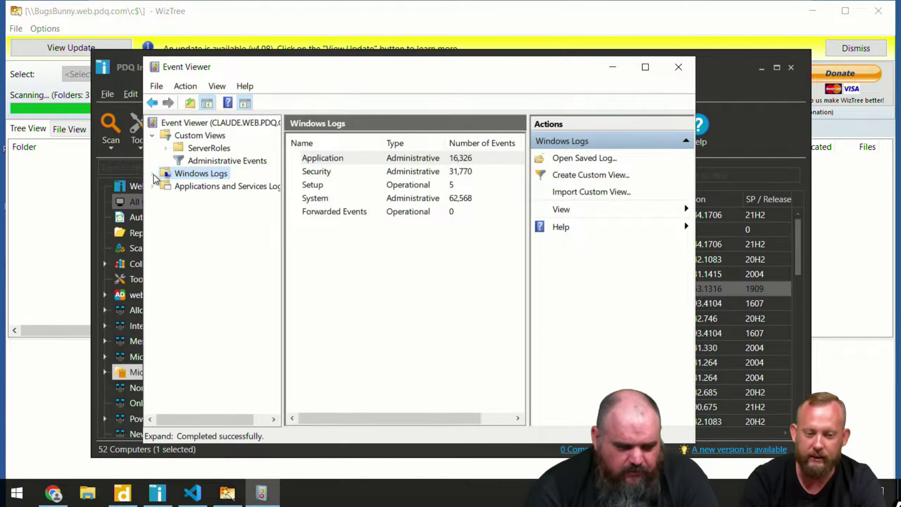
{"action": "left_click", "coordinate": [153, 174]}
{"action": "left_click", "coordinate": [206, 186]}
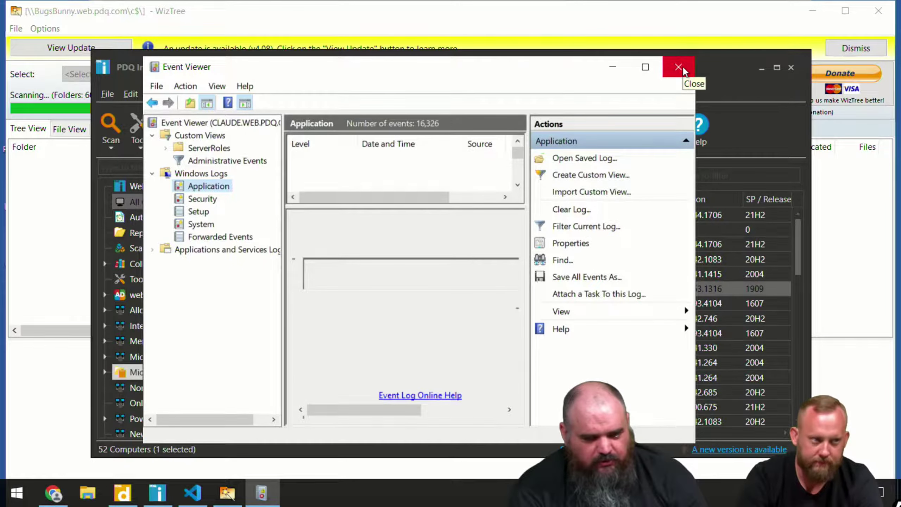
{"action": "left_click", "coordinate": [679, 68]}
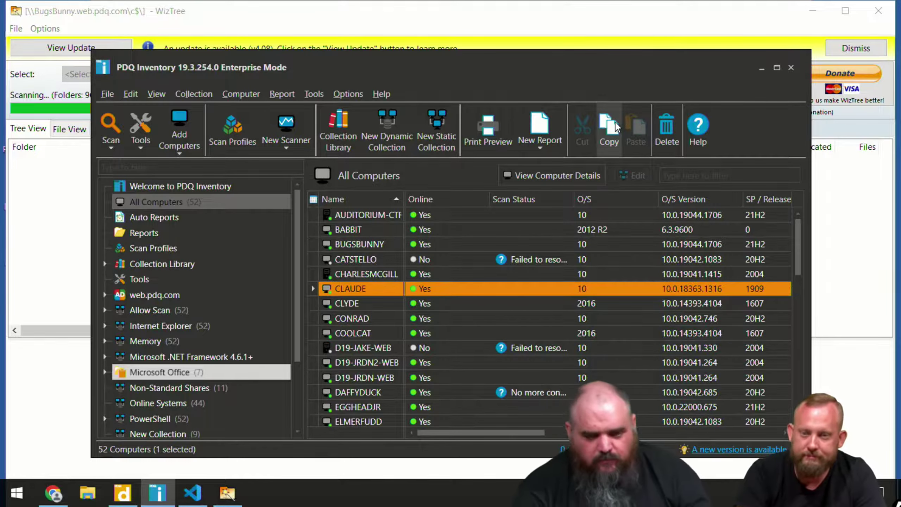
Minimize the WizTree scan window and view the computers in the Non-Standard Shares collection
{"action": "left_click", "coordinate": [69, 196]}
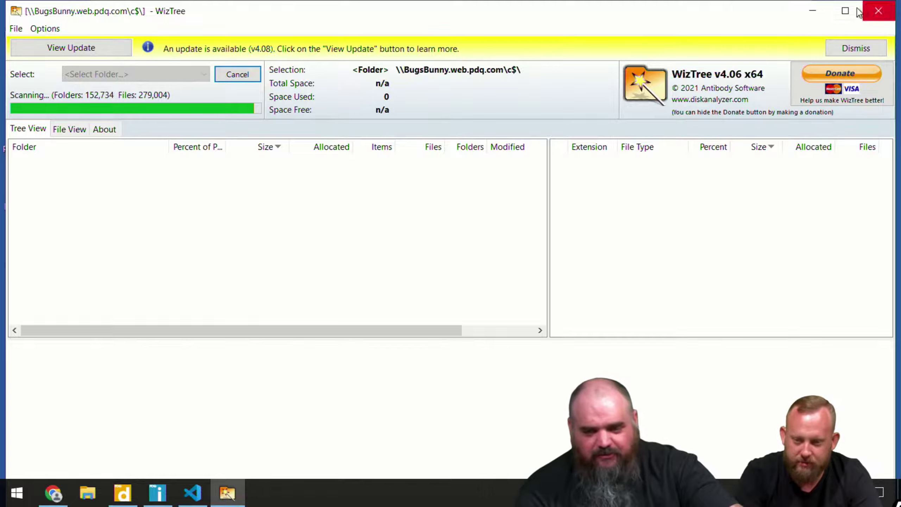
{"action": "left_click", "coordinate": [814, 10]}
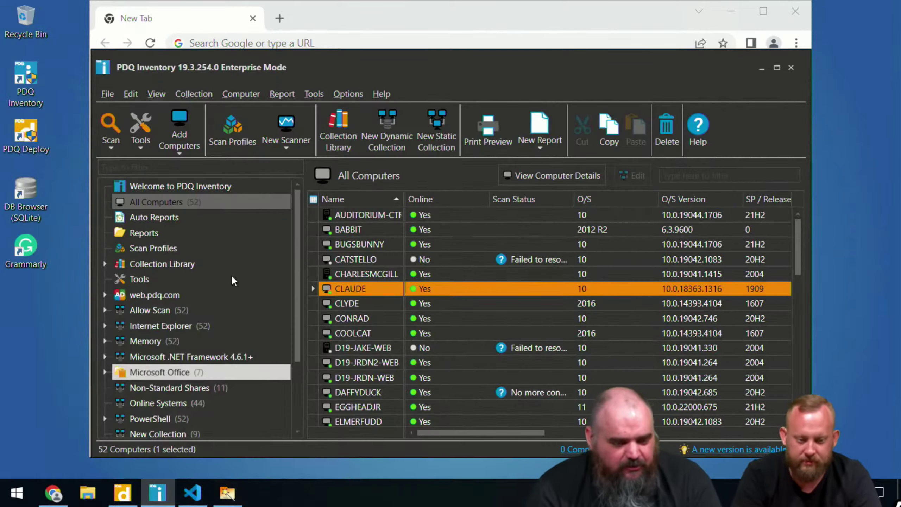
{"action": "scroll", "coordinate": [203, 294], "scroll_direction": "down", "scroll_amount": 2}
{"action": "left_click", "coordinate": [147, 290]}
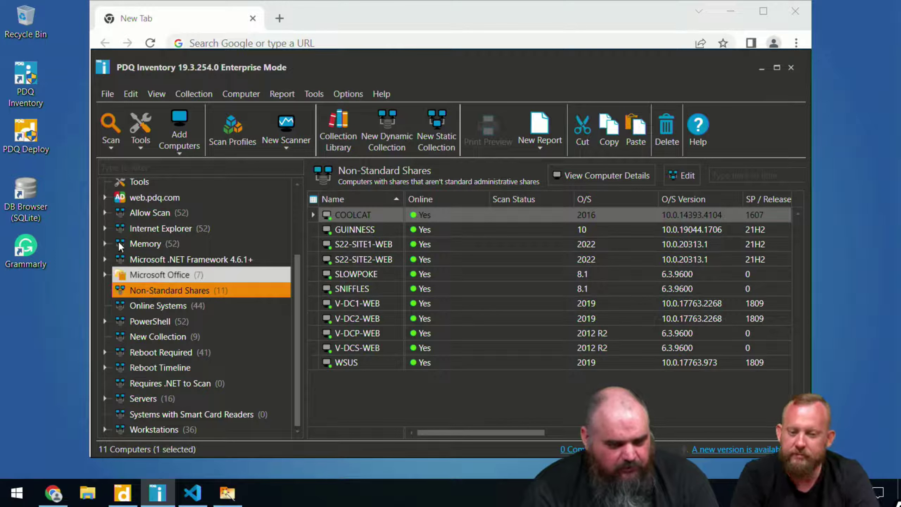
Copy the Git for Windows collection from the Collection Library's Development Tools to the top level of the tree
{"action": "scroll", "coordinate": [126, 245], "scroll_direction": "up", "scroll_amount": 2}
{"action": "left_click", "coordinate": [106, 264]}
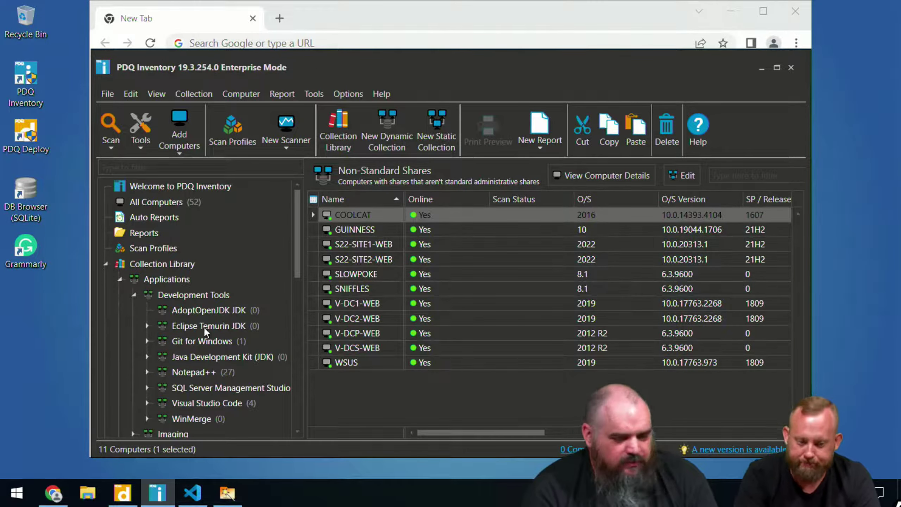
{"action": "left_click", "coordinate": [178, 309]}
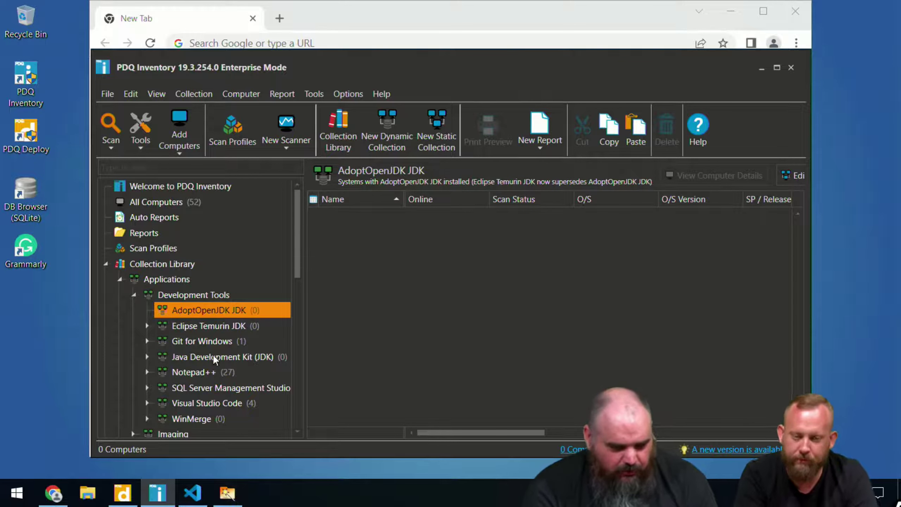
{"action": "left_click", "coordinate": [212, 341]}
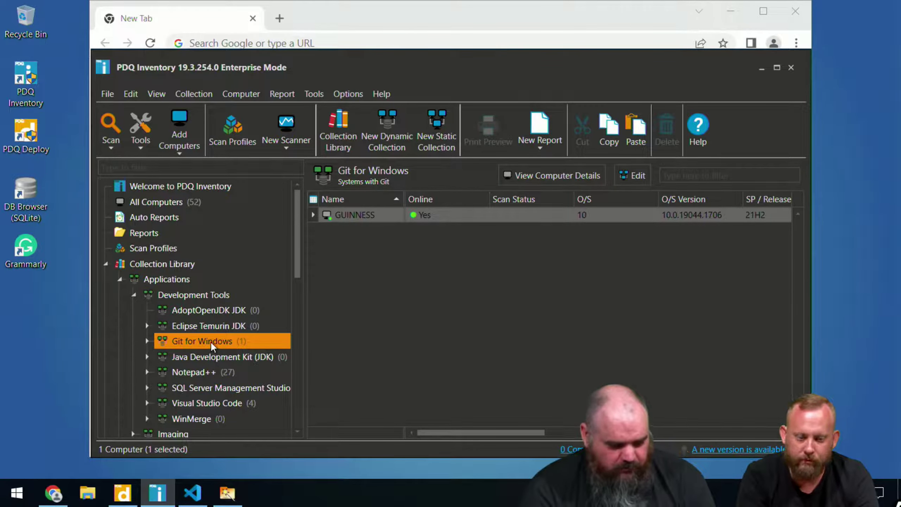
{"action": "scroll", "coordinate": [217, 307], "scroll_direction": "down", "scroll_amount": 10}
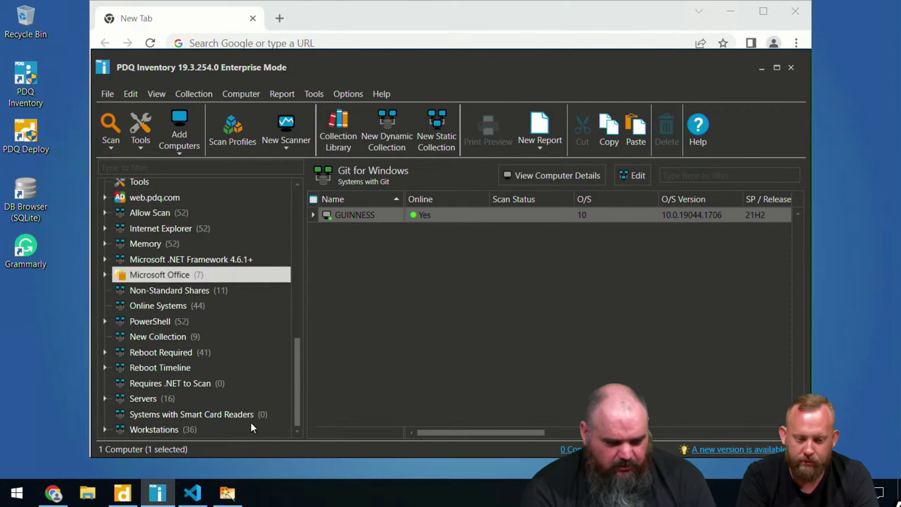
{"action": "scroll", "coordinate": [281, 270], "scroll_direction": "up", "scroll_amount": 10}
{"action": "scroll", "coordinate": [175, 177], "scroll_direction": "up", "scroll_amount": 5}
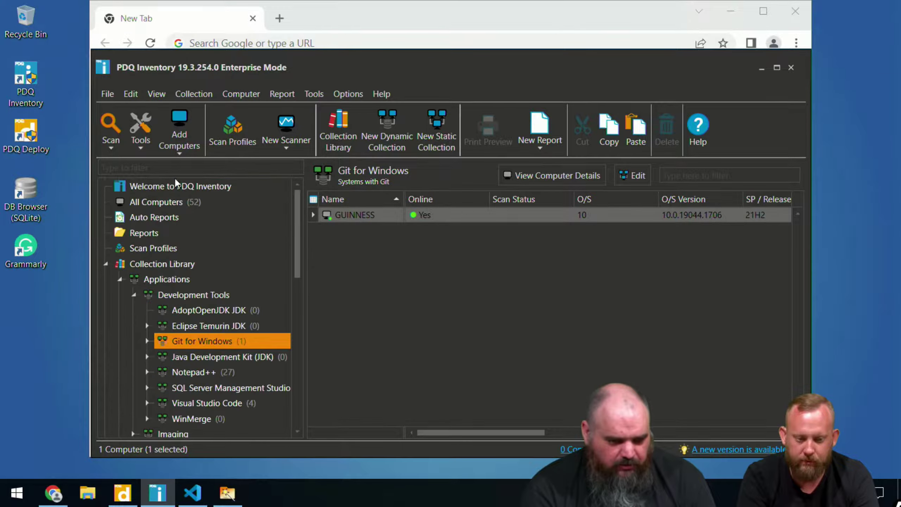
{"action": "left_click", "coordinate": [172, 182]}
{"action": "scroll", "coordinate": [174, 181], "scroll_direction": "down", "scroll_amount": 10}
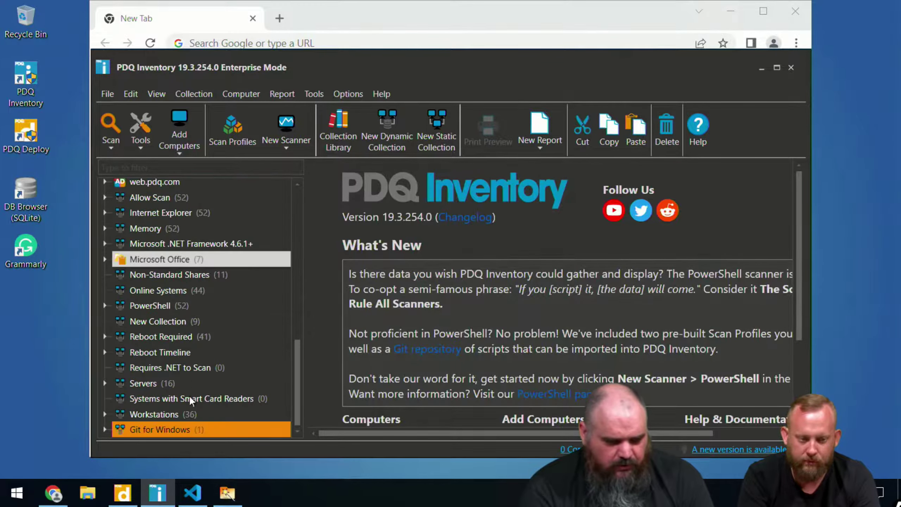
Open the copied Git for Windows collection's definition, examine the variable in its description, and close it
{"action": "left_click", "coordinate": [155, 432]}
{"action": "double_click", "coordinate": [155, 432]}
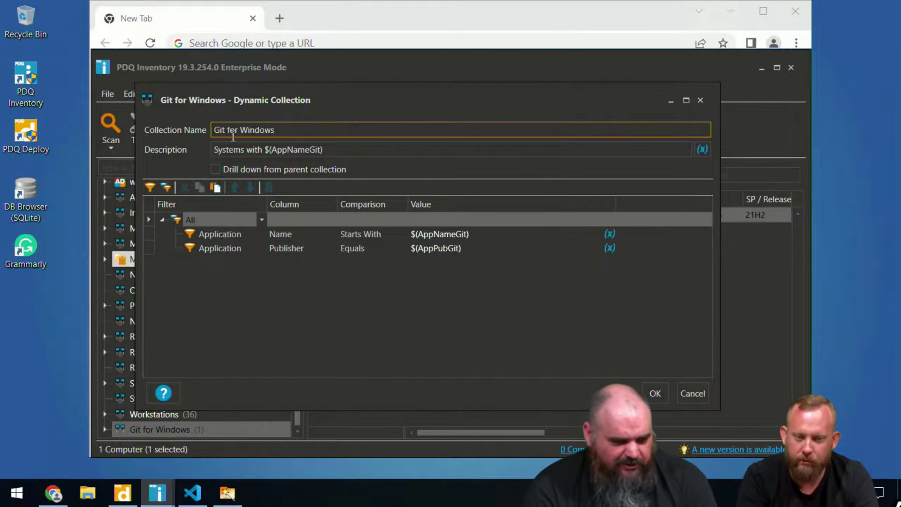
{"action": "left_click_drag", "start_coordinate": [335, 151], "coordinate": [264, 152]}
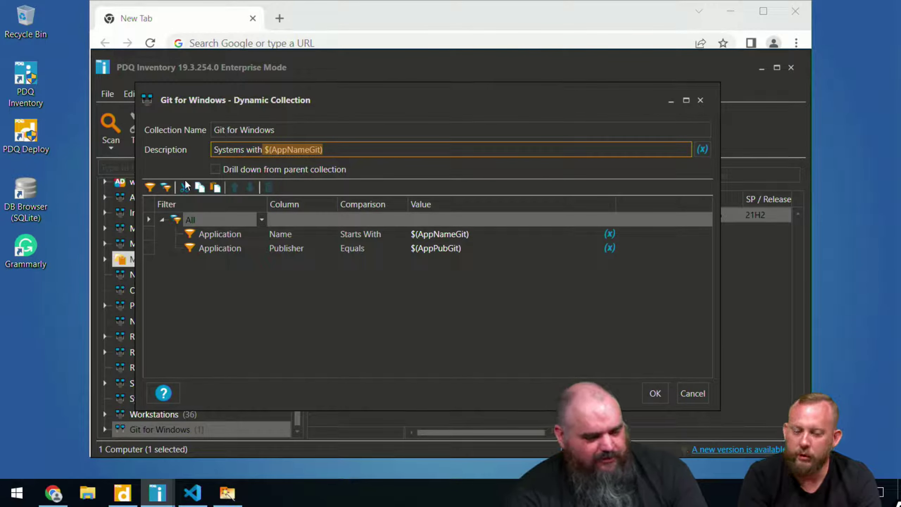
{"action": "left_click", "coordinate": [700, 101]}
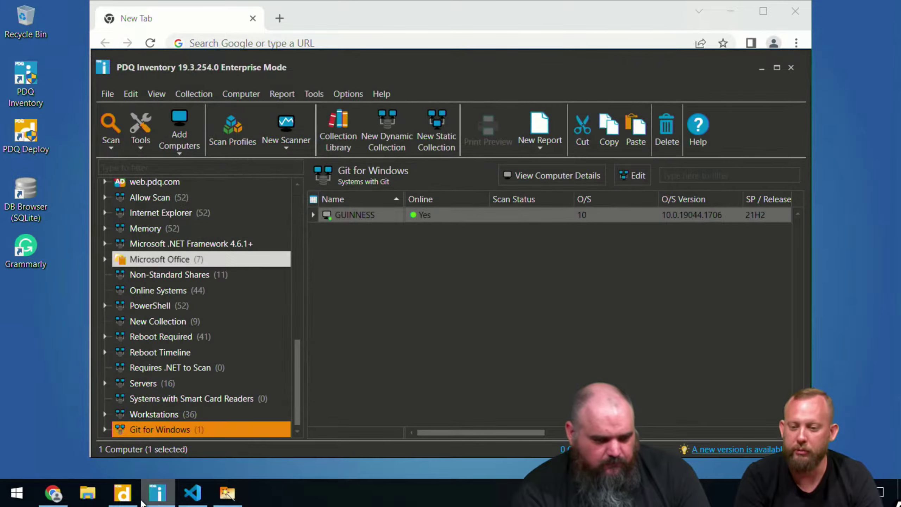
Expand the copied Git for Windows collection and view the computers in its Git (Not Installed - Workstations) subcollection
{"action": "left_click", "coordinate": [106, 430]}
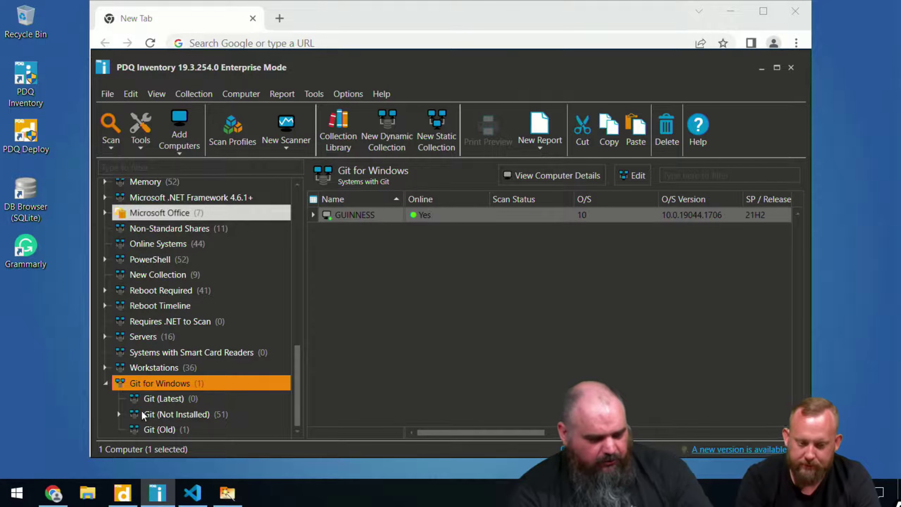
{"action": "left_click", "coordinate": [119, 415]}
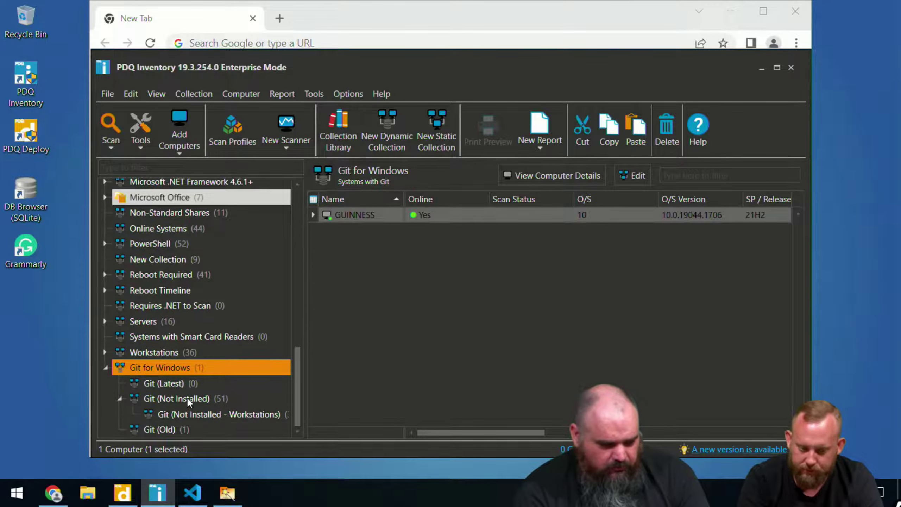
{"action": "left_click", "coordinate": [193, 416]}
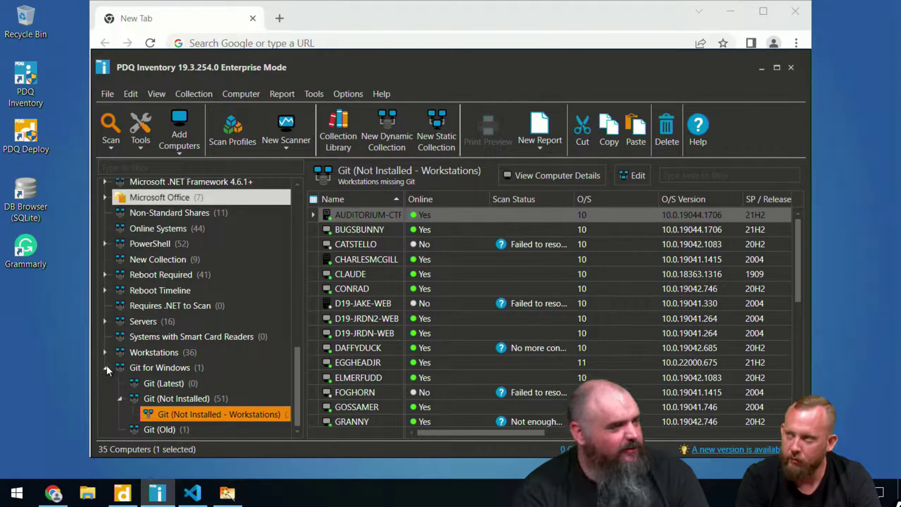
Inspect the Publisher filter's value and available variable categories in the copied Git for Windows collection, and cancel without changes
{"action": "left_click", "coordinate": [164, 371]}
{"action": "double_click", "coordinate": [164, 371]}
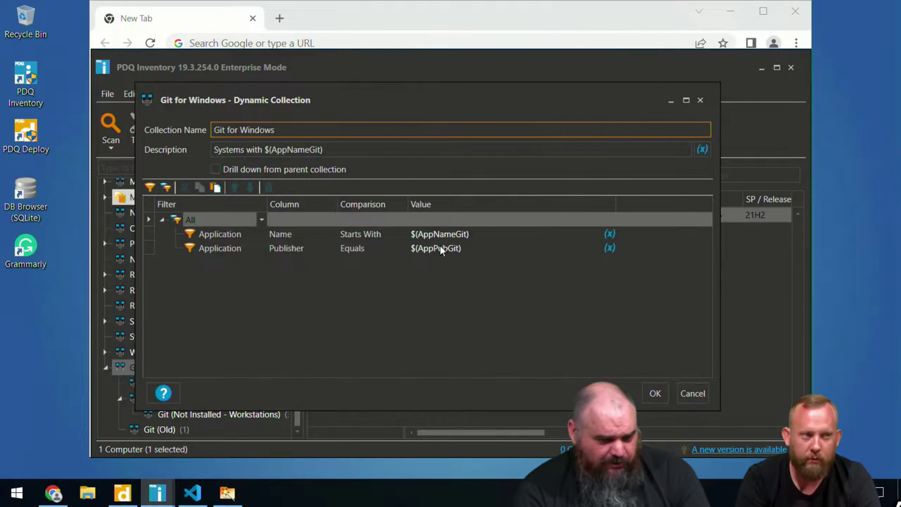
{"action": "left_click", "coordinate": [478, 250]}
{"action": "left_click_drag", "start_coordinate": [477, 250], "coordinate": [399, 262]}
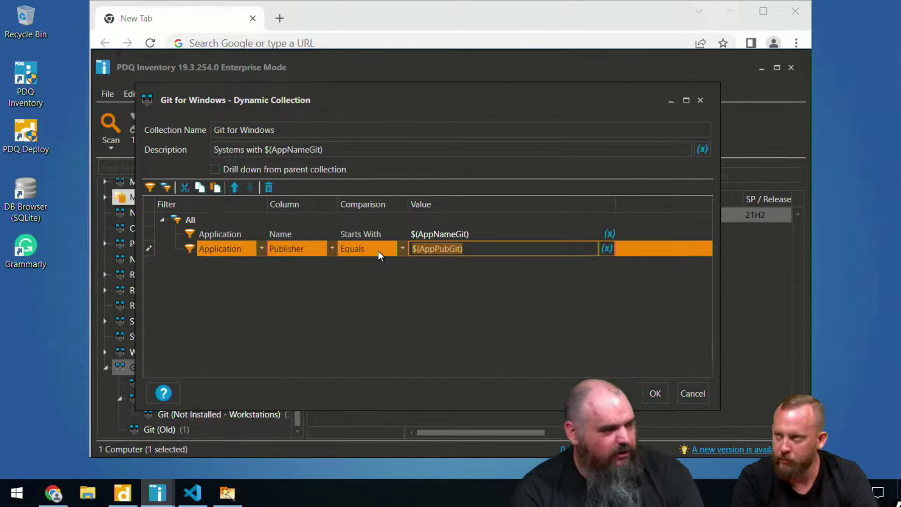
{"action": "left_click", "coordinate": [607, 247]}
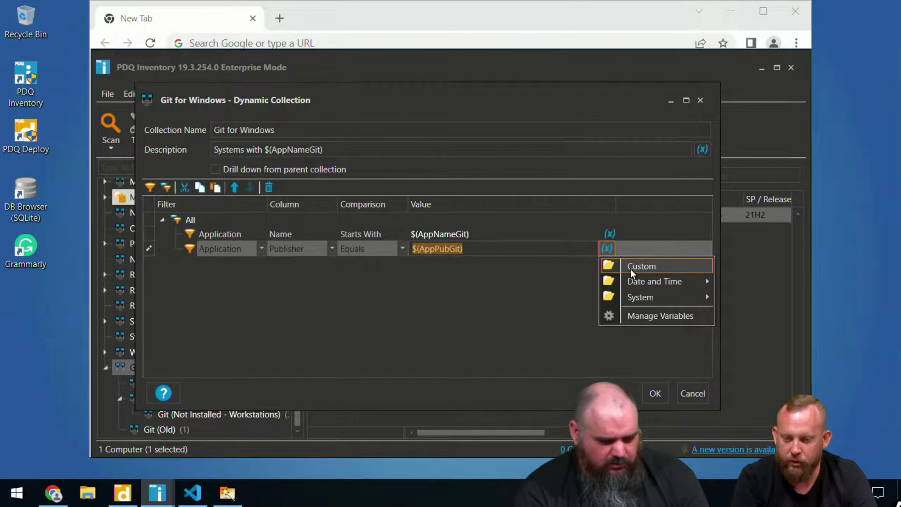
{"action": "left_click", "coordinate": [517, 251]}
{"action": "left_click", "coordinate": [608, 249]}
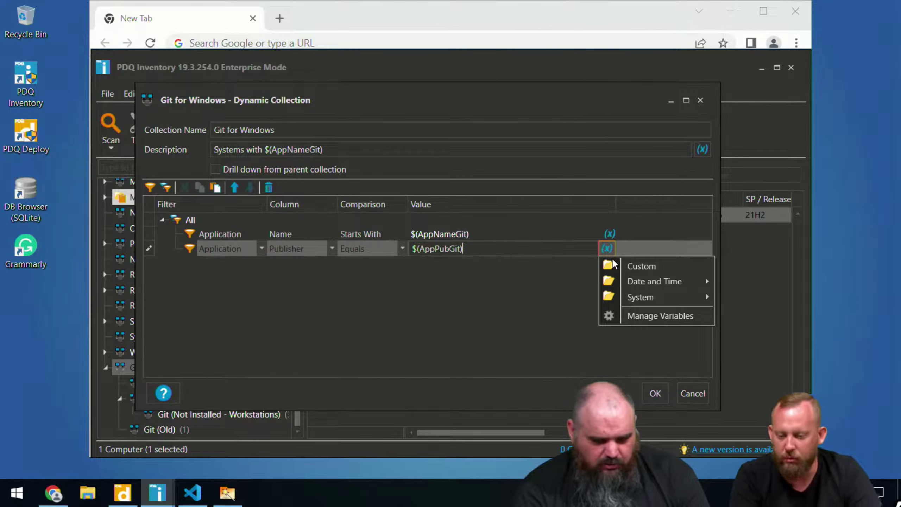
{"action": "left_click", "coordinate": [517, 294]}
{"action": "left_click", "coordinate": [688, 399]}
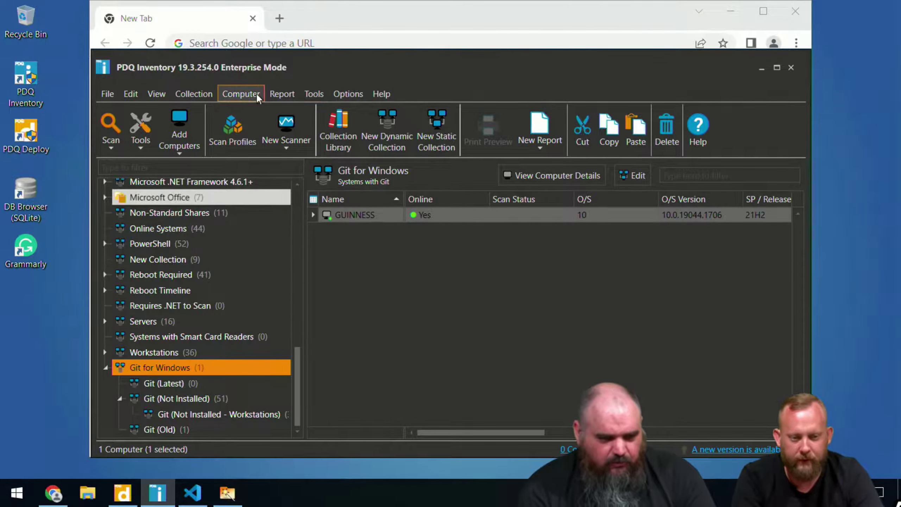
Create a custom variable named "variable" with the value "yes" and close the Variables window
{"action": "left_click", "coordinate": [314, 94]}
{"action": "mouse_move", "coordinate": [346, 100]}
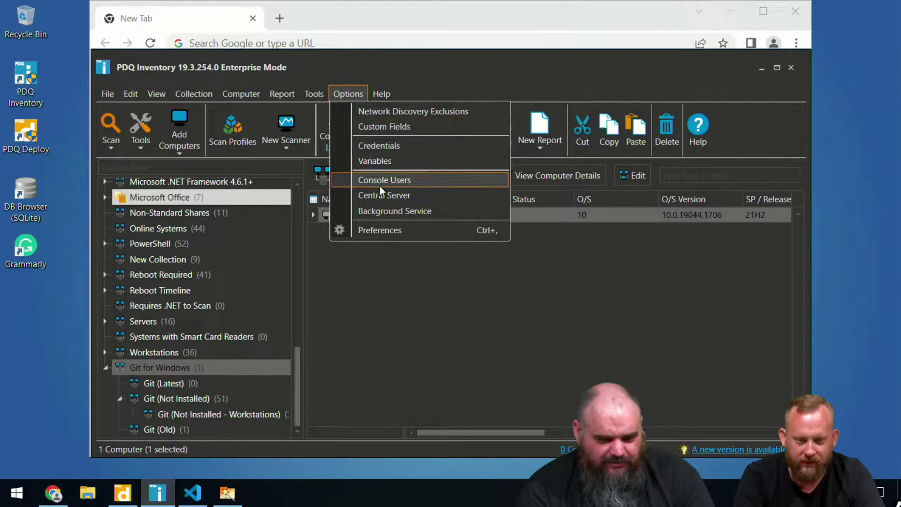
{"action": "left_click", "coordinate": [383, 161]}
{"action": "left_click", "coordinate": [272, 183]}
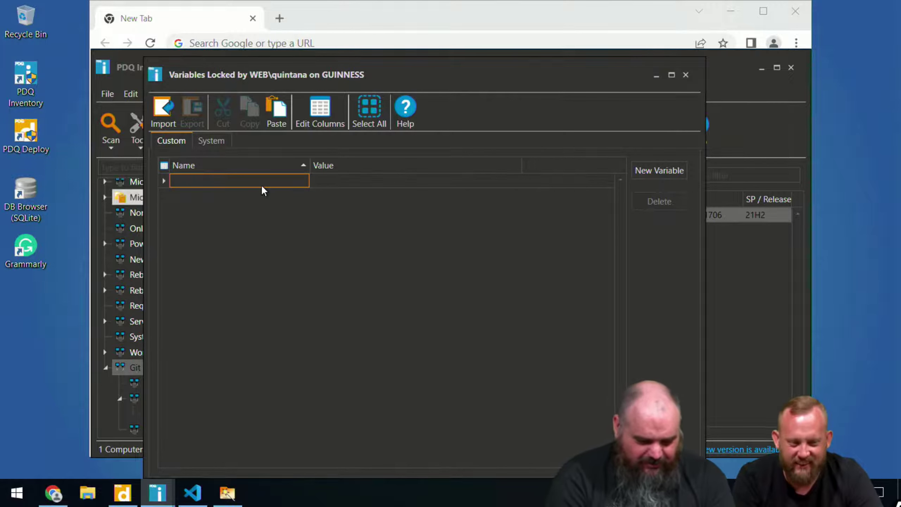
{"action": "type", "text": "va"}
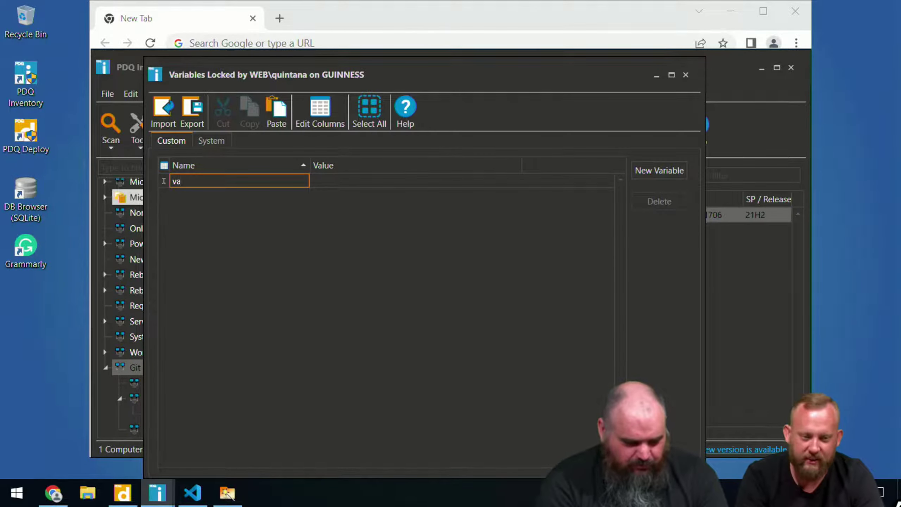
{"action": "type", "text": "ria"}
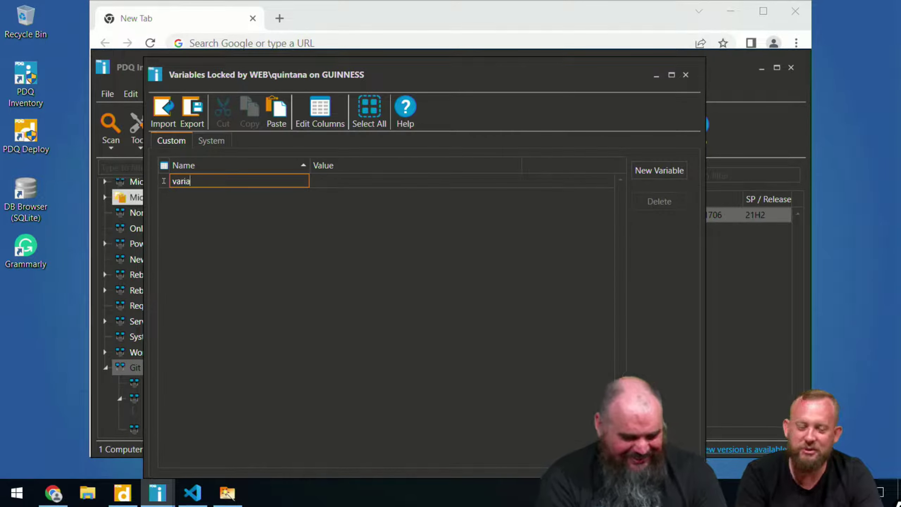
{"action": "type", "text": "ble"}
{"action": "left_click", "coordinate": [323, 180]}
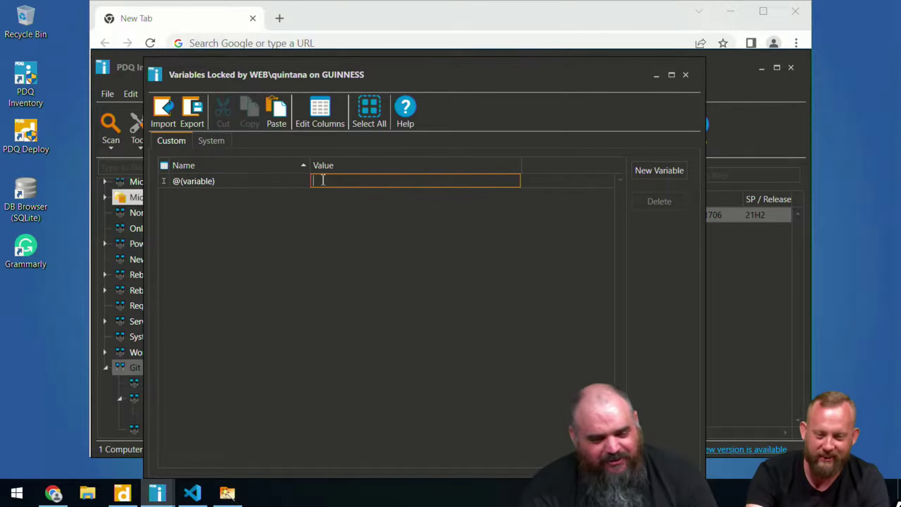
{"action": "type", "text": "ye"}
{"action": "key", "text": "Return"}
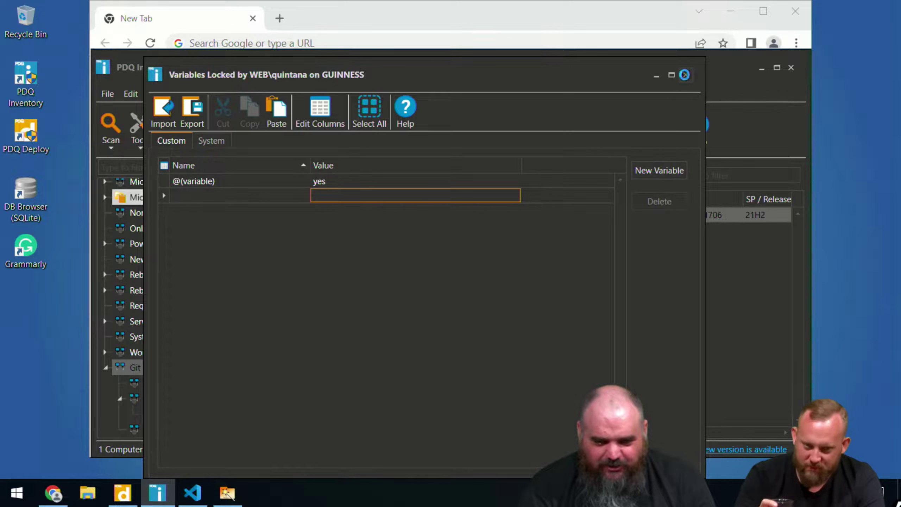
{"action": "left_click", "coordinate": [685, 75]}
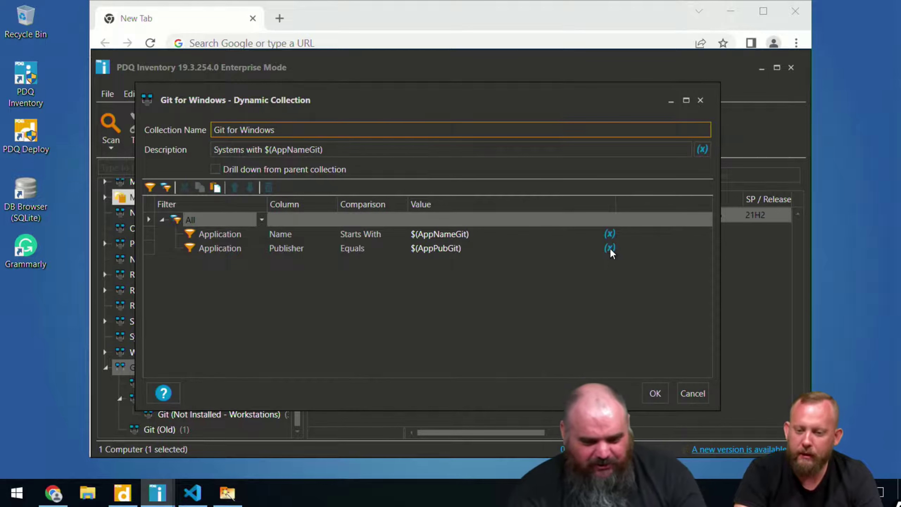
Replace the Publisher filter's value with @(variable) in the copied Git for Windows collection, and cancel the edit
{"action": "left_click", "coordinate": [610, 250]}
{"action": "mouse_move", "coordinate": [642, 266]}
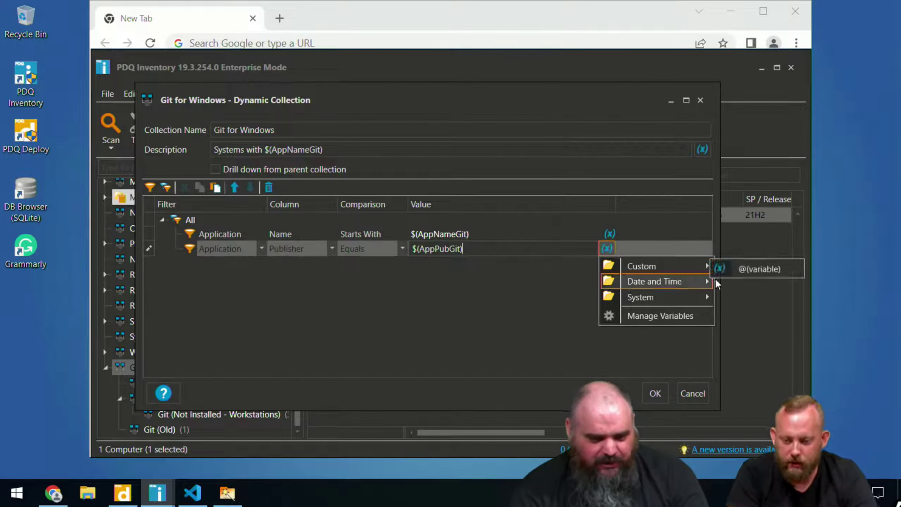
{"action": "left_click", "coordinate": [745, 270]}
{"action": "left_click_drag", "start_coordinate": [507, 250], "coordinate": [462, 257]}
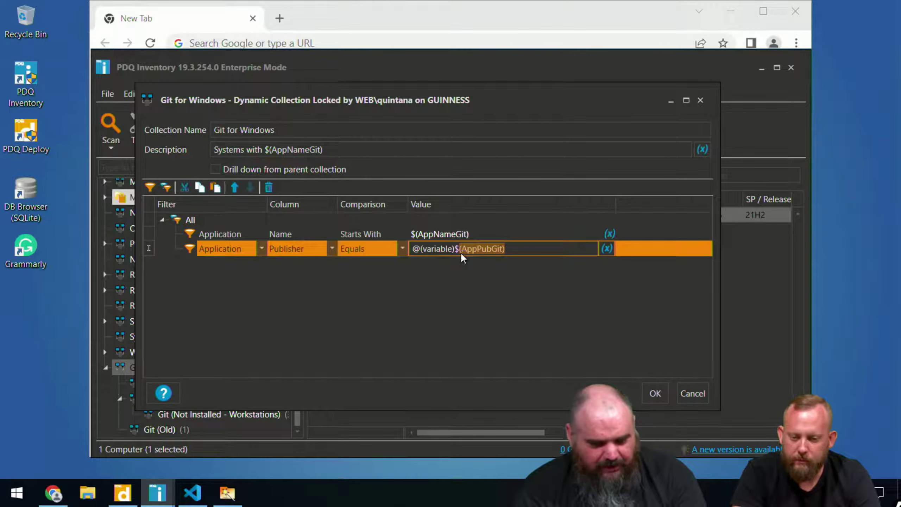
{"action": "key", "text": "BackSpace"}
{"action": "key", "text": "BackSpace"}
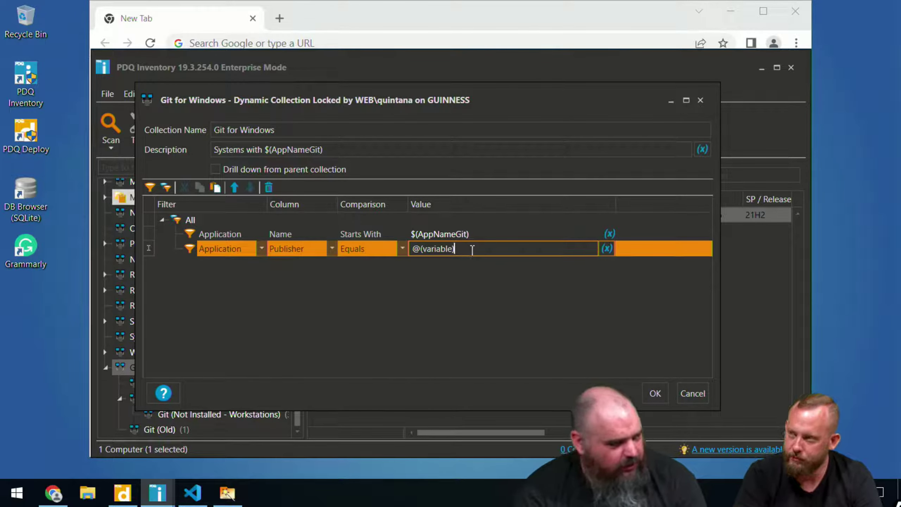
{"action": "left_click", "coordinate": [692, 394]}
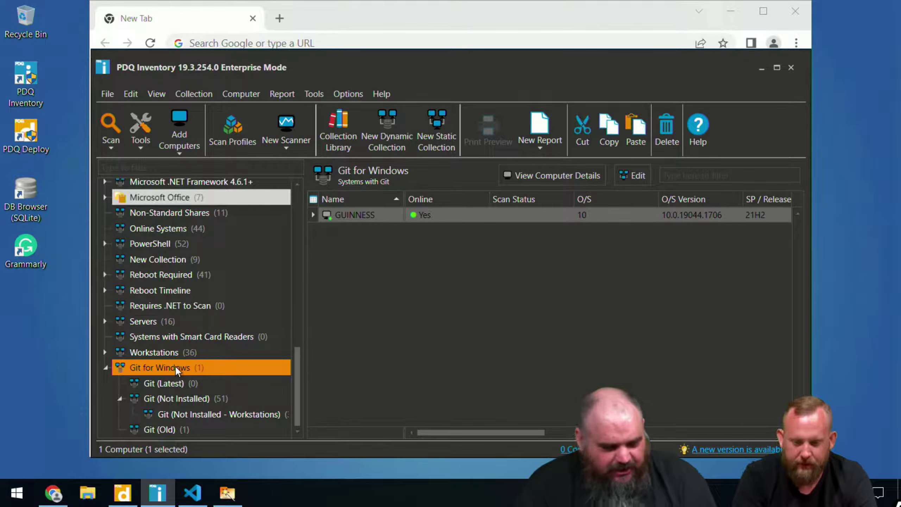
Delete the copied top-level Git for Windows collection together with its subcollections
{"action": "key", "text": "Delete"}
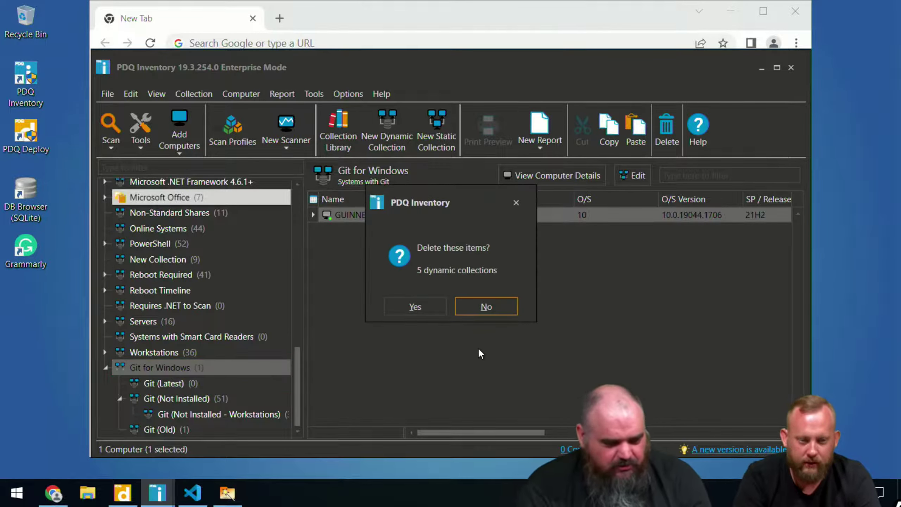
{"action": "left_click", "coordinate": [414, 308]}
{"action": "scroll", "coordinate": [231, 381], "scroll_direction": "up", "scroll_amount": 15}
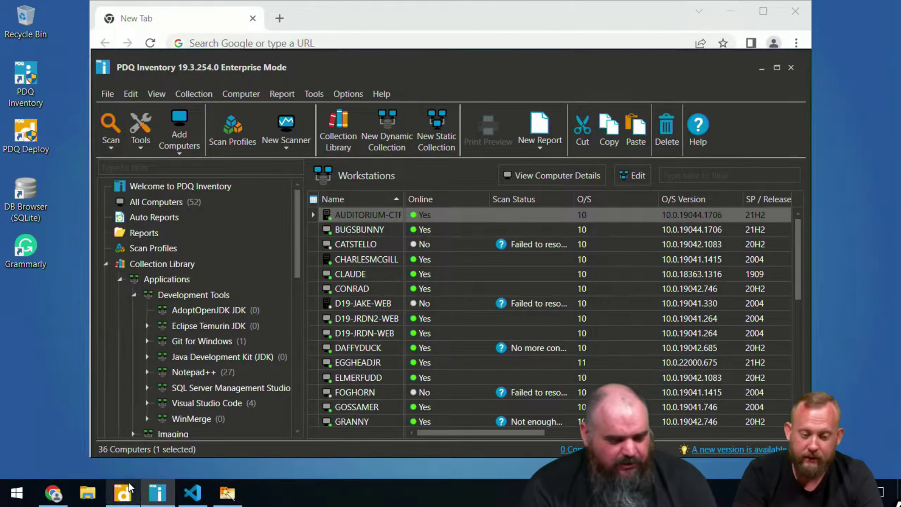
Switch to Visual Studio Code and enter the command ". C:\temp\createxml.ps1" in the PowerShell terminal without running it
{"action": "mouse_move", "coordinate": [124, 501]}
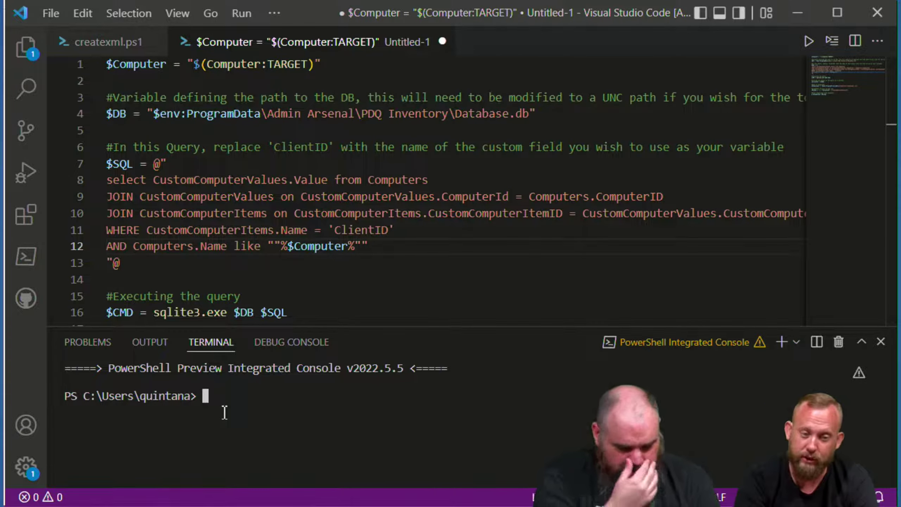
{"action": "type", "text": "."}
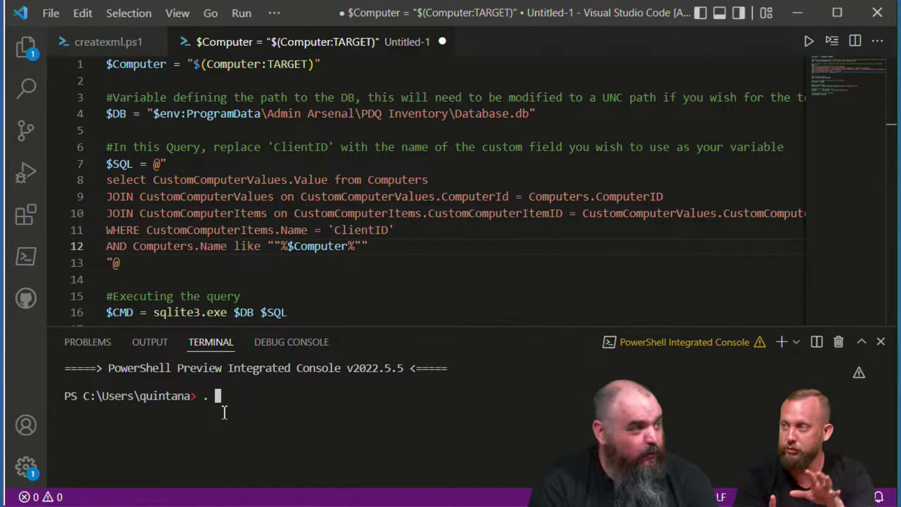
{"action": "type", "text": " C:\t"}
{"action": "type", "text": "emp\\a"}
{"action": "key", "text": "Tab"}
{"action": "key", "text": "Tab"}
{"action": "key", "text": "Tab"}
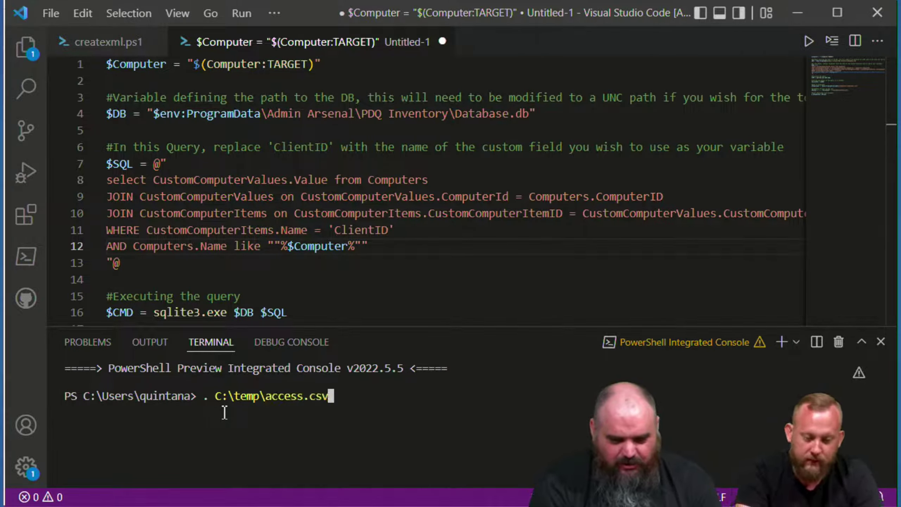
{"action": "key", "text": "Tab"}
{"action": "key", "text": "Tab"}
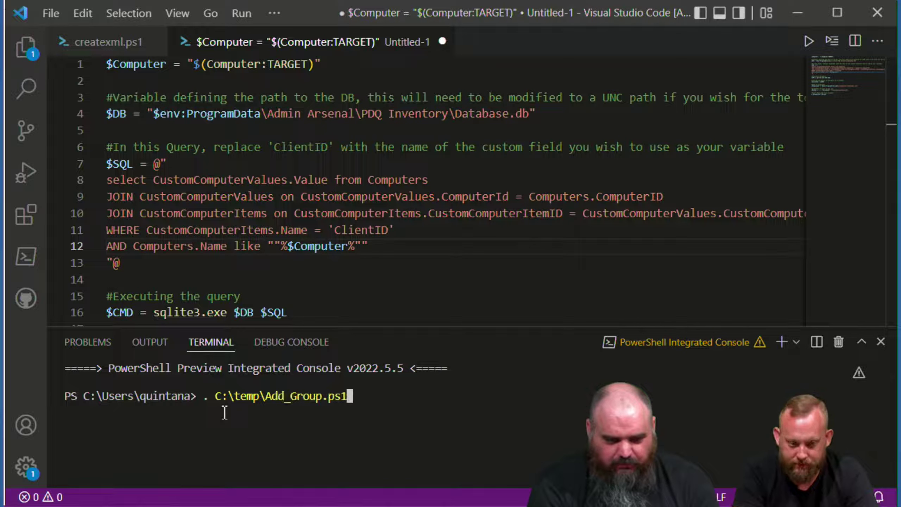
{"action": "key", "text": "shift+Tab"}
{"action": "key", "text": "Tab"}
{"action": "key", "text": "Tab"}
{"action": "key", "text": "Tab"}
{"action": "key", "text": "shift+Tab"}
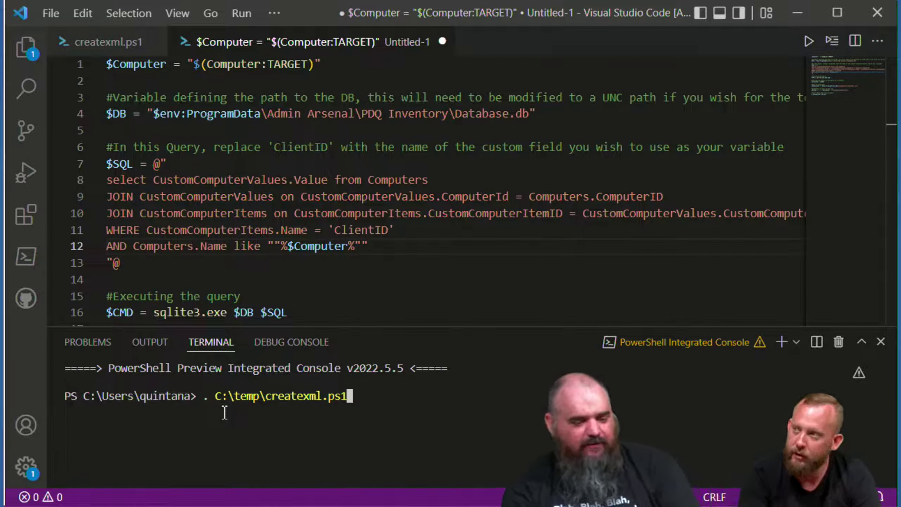
List the script's parameters and add -ApplicationName with the value WidgetNotSoExtreme to the command
{"action": "type", "text": "-VariableName"}
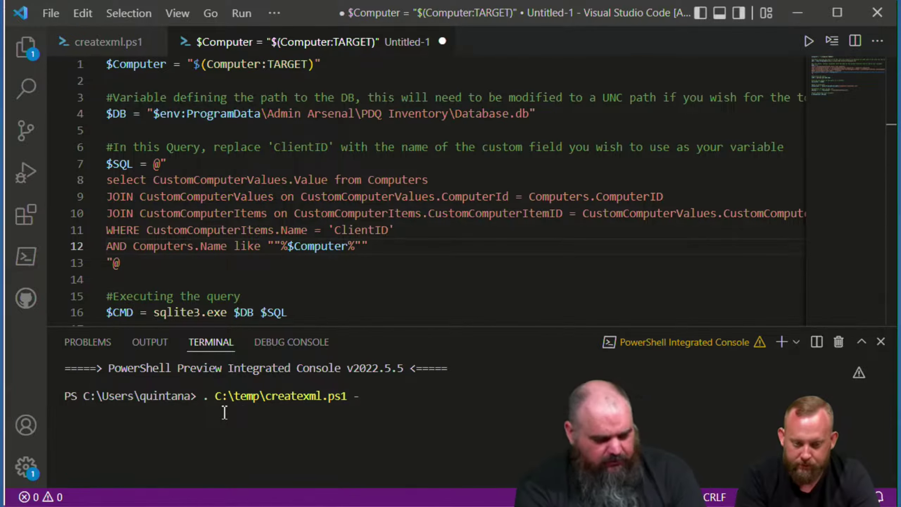
{"action": "key", "text": "ctrl+space"}
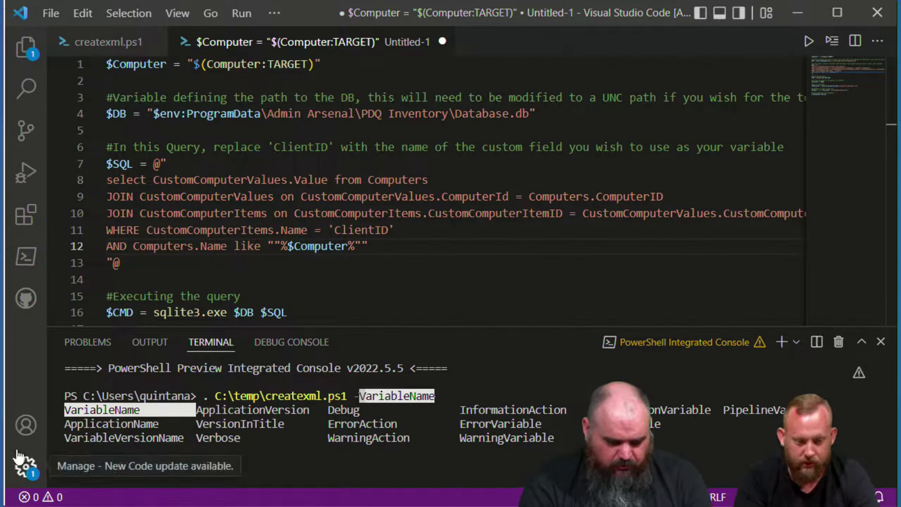
{"action": "key", "text": "Tab"}
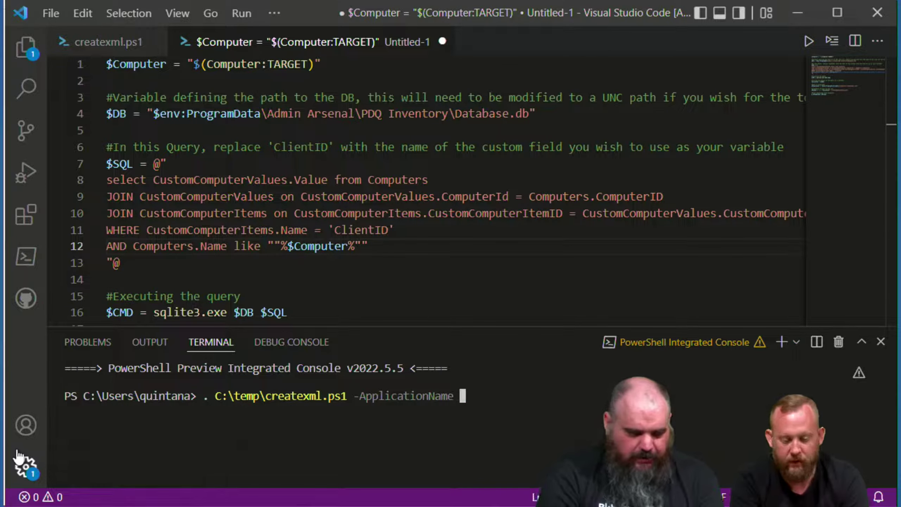
{"action": "type", "text": "Wid"}
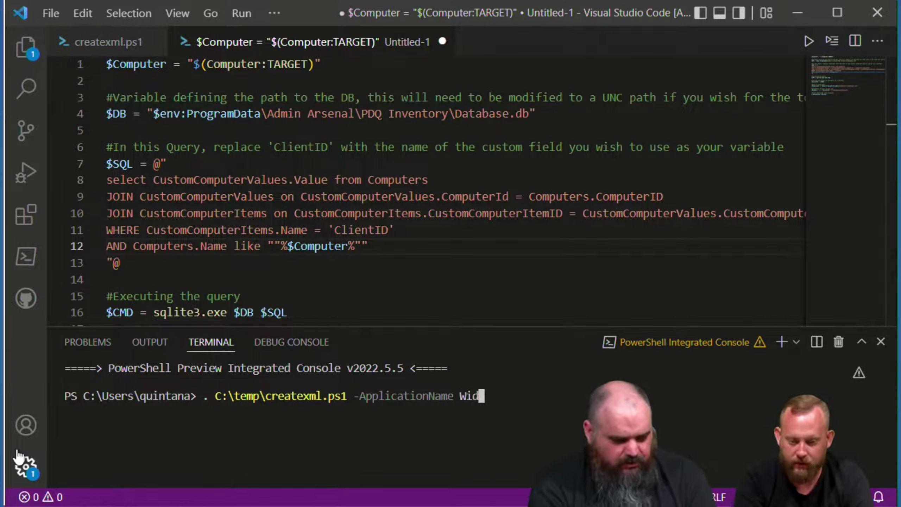
{"action": "type", "text": "getNotSoExtreme"}
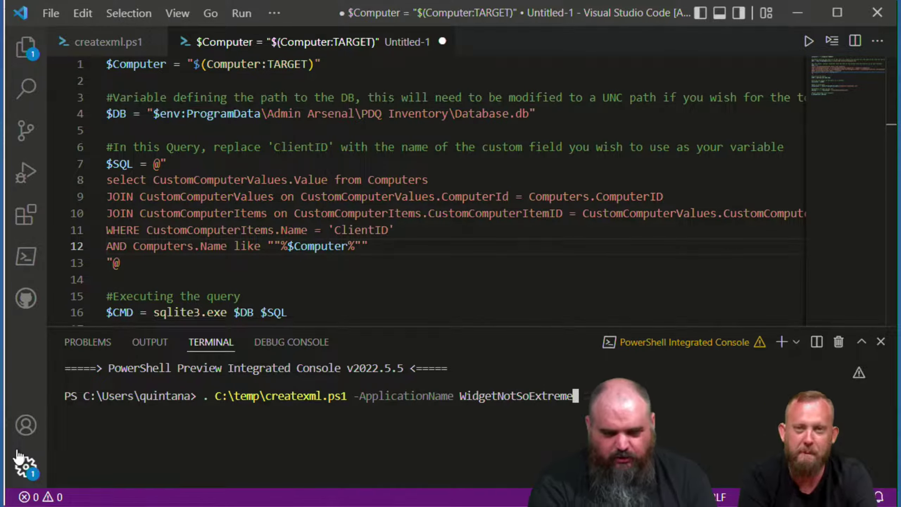
Enclose the application name WidgetNotSoExtreme in double quotes in the terminal command
{"action": "key", "text": "Left"}
{"action": "key", "text": "Left"}
{"action": "key", "text": "Left"}
{"action": "key", "text": "Left"}
{"action": "key", "text": "Left"}
{"action": "key", "text": "Left"}
{"action": "key", "text": "Left"}
{"action": "key", "text": "Left"}
{"action": "key", "text": "Left"}
{"action": "key", "text": "Left"}
{"action": "key", "text": "Left"}
{"action": "key", "text": "Left"}
{"action": "key", "text": "Left"}
{"action": "key", "text": "Left"}
{"action": "key", "text": "Left"}
{"action": "key", "text": "Left"}
{"action": "key", "text": "Left"}
{"action": "key", "text": "Left"}
{"action": "type", "text": "\""}
{"action": "key", "text": "Right"}
{"action": "key", "text": "Right"}
{"action": "key", "text": "Right"}
{"action": "key", "text": "Right"}
{"action": "key", "text": "Right"}
{"action": "key", "text": "Right"}
{"action": "key", "text": "Right"}
{"action": "key", "text": "Right"}
{"action": "key", "text": "Right"}
{"action": "key", "text": "Right"}
{"action": "key", "text": "Right"}
{"action": "key", "text": "Right"}
{"action": "key", "text": "Right"}
{"action": "key", "text": "Right"}
{"action": "key", "text": "Right"}
{"action": "key", "text": "Right"}
{"action": "key", "text": "Right"}
{"action": "key", "text": "Right"}
{"action": "key", "text": "Right"}
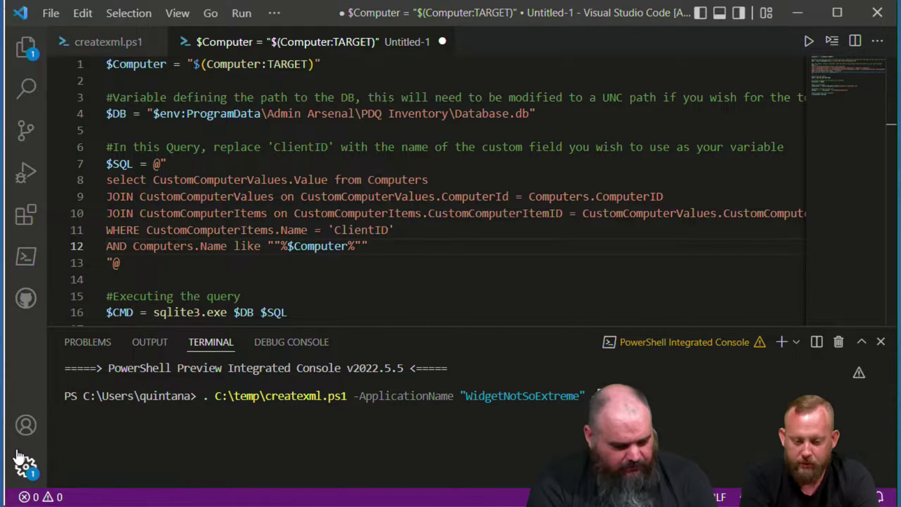
Add the -VariableName parameter with the value Widgetvar to the createxml.ps1 command in the terminal
{"action": "key", "text": "ctrl+space"}
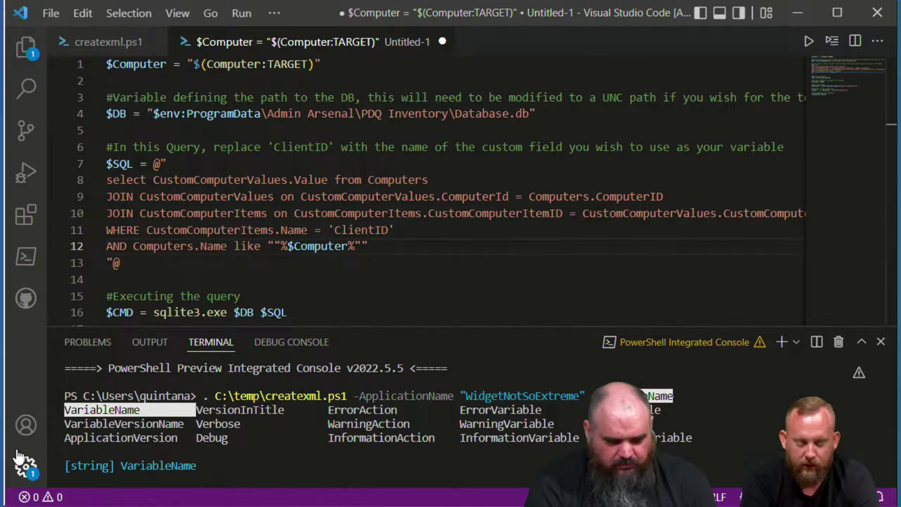
{"action": "key", "text": "Right"}
{"action": "key", "text": "Left"}
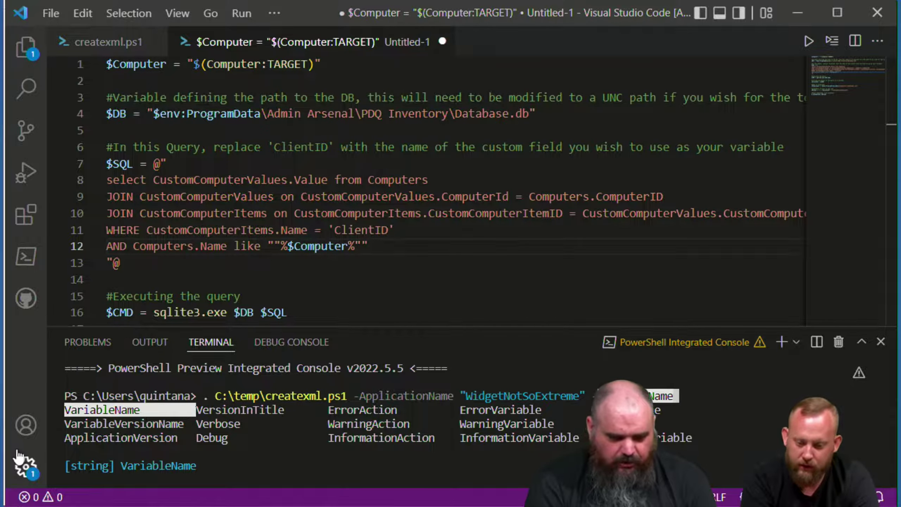
{"action": "key", "text": "Return"}
{"action": "type", "text": "Widt"}
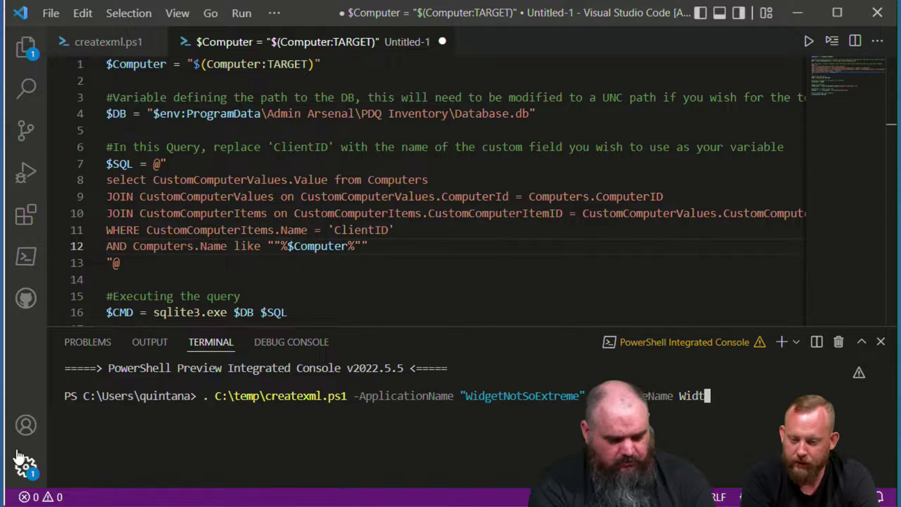
{"action": "key", "text": "BackSpace"}
{"action": "type", "text": "get"}
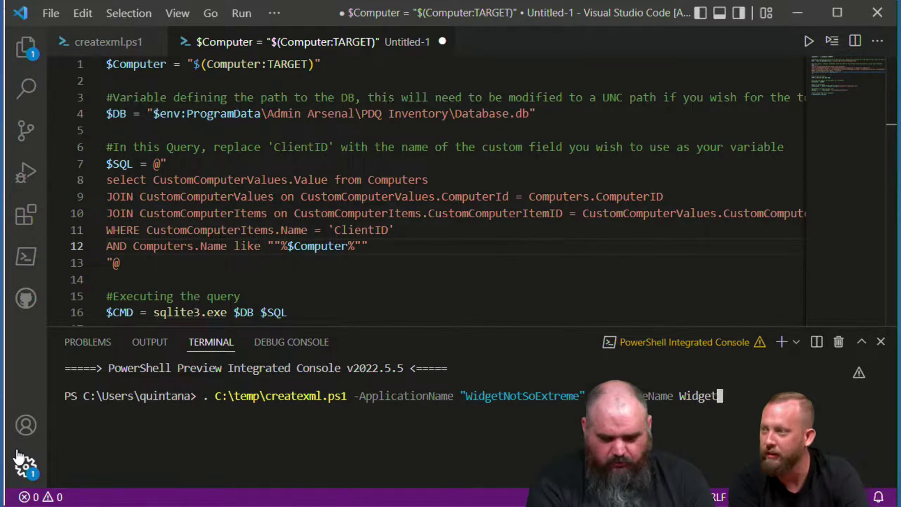
{"action": "type", "text": "var"}
{"action": "type", "text": ":"}
{"action": "key", "text": "BackSpace"}
Enclose the variable name Widgetvar in double quotes in the terminal command
{"action": "type", "text": "\""}
{"action": "key", "text": "Left"}
{"action": "key", "text": "Left"}
{"action": "key", "text": "Left"}
{"action": "key", "text": "Left"}
{"action": "key", "text": "Left"}
{"action": "key", "text": "Left"}
{"action": "key", "text": "Left"}
{"action": "key", "text": "Left"}
{"action": "key", "text": "Left"}
{"action": "key", "text": "Left"}
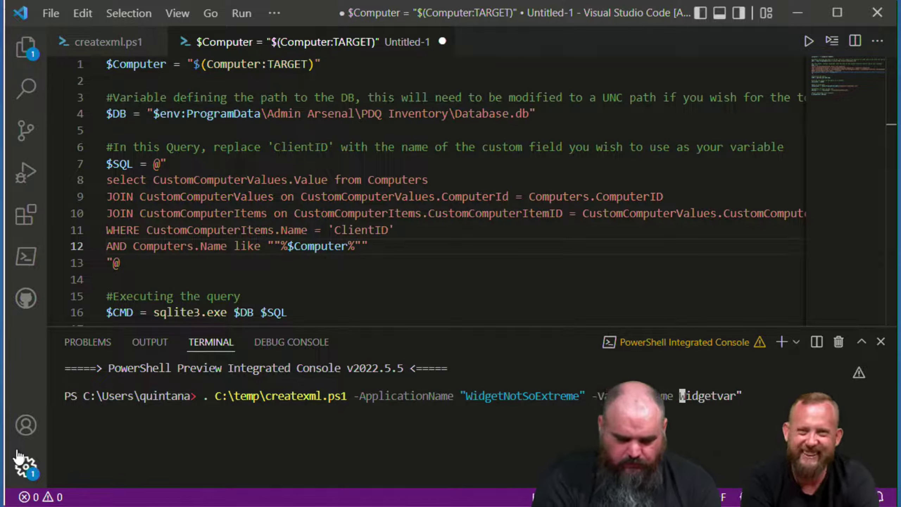
{"action": "type", "text": "\""}
{"action": "key", "text": "End"}
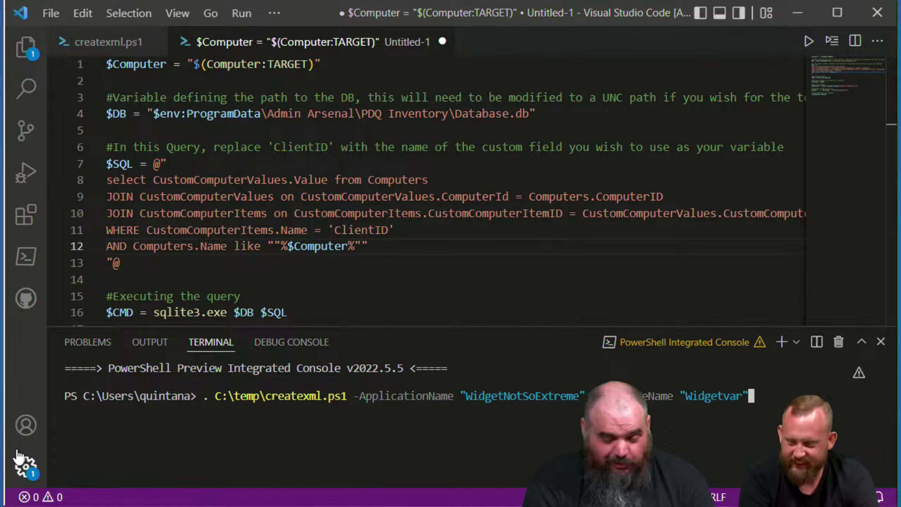
Append the -VariableVersionName parameter with the value WidgetVarVer to the terminal command
{"action": "type", "text": "-"}
{"action": "key", "text": "ctrl+space"}
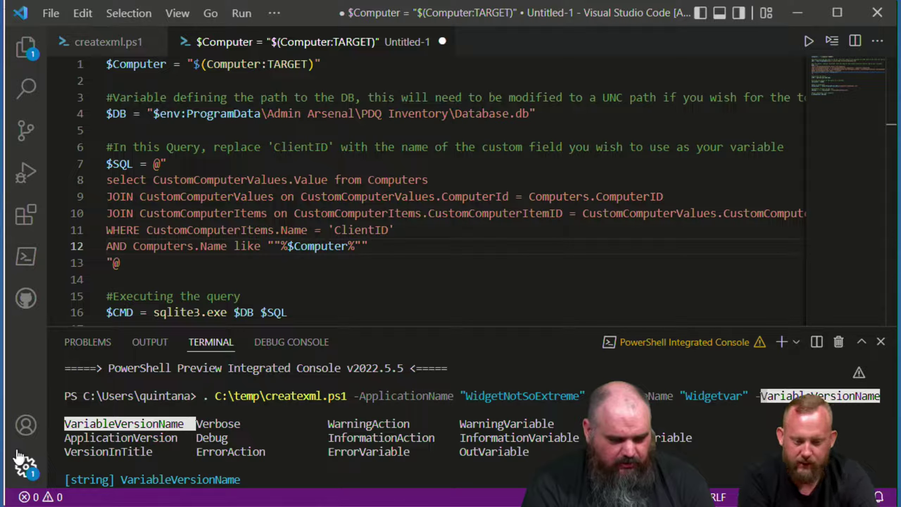
{"action": "key", "text": "Tab"}
{"action": "key", "text": "shift+Tab"}
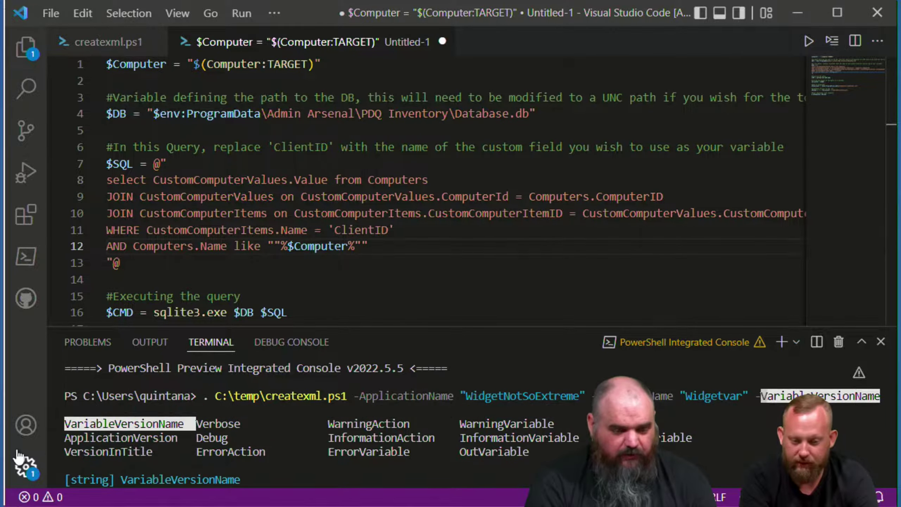
{"action": "key", "text": "Return"}
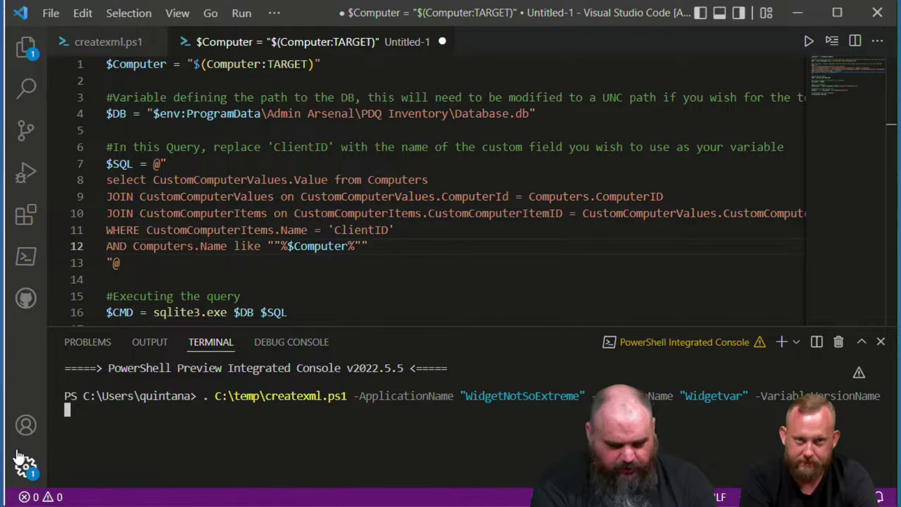
{"action": "type", "text": "Widget"}
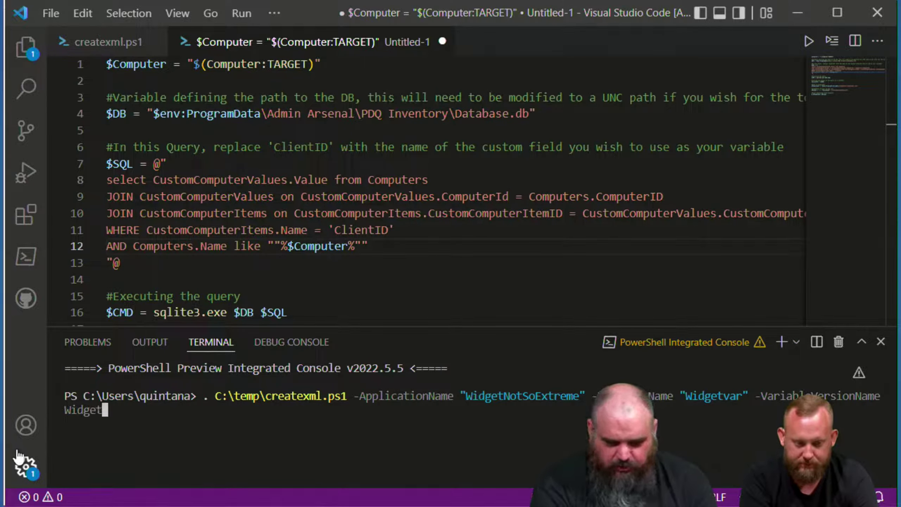
{"action": "type", "text": "VarVer"}
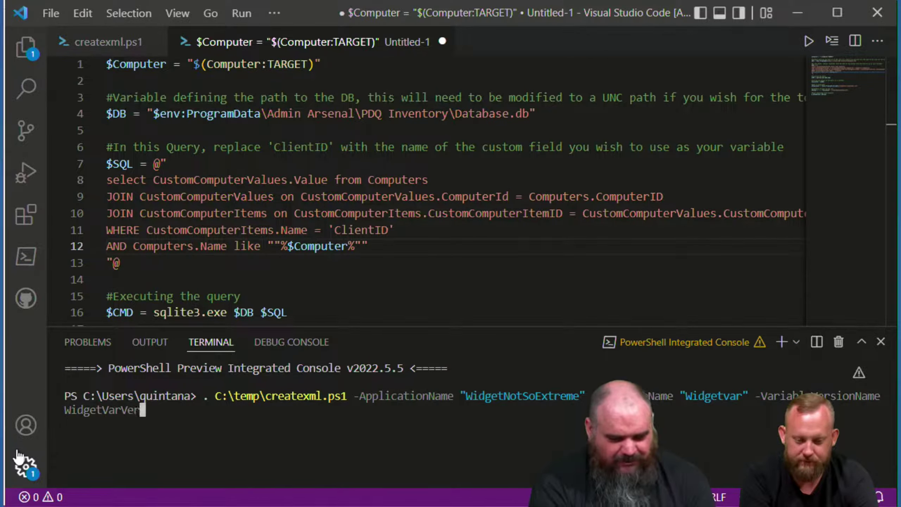
Enclose the version variable name WidgetVarVer in double quotes in the terminal command
{"action": "type", "text": "\""}
{"action": "key", "text": "Left"}
{"action": "key", "text": "Left"}
{"action": "key", "text": "Left"}
{"action": "key", "text": "Left"}
{"action": "key", "text": "Left"}
{"action": "key", "text": "Left"}
{"action": "key", "text": "Left"}
{"action": "key", "text": "Left"}
{"action": "key", "text": "Left"}
{"action": "key", "text": "Left"}
{"action": "key", "text": "Left"}
{"action": "key", "text": "Left"}
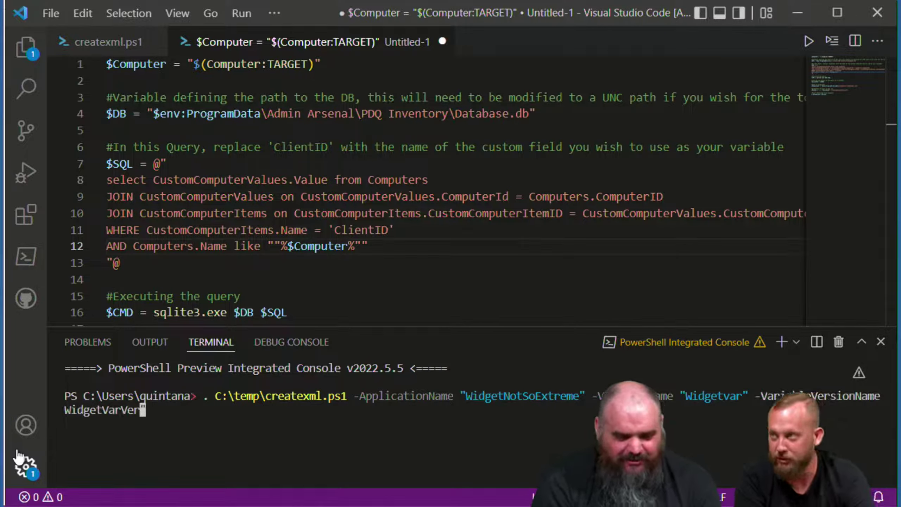
{"action": "key", "text": "Left"}
{"action": "type", "text": "\""}
{"action": "key", "text": "Right"}
{"action": "key", "text": "Right"}
{"action": "key", "text": "Right"}
{"action": "key", "text": "Right"}
{"action": "key", "text": "Right"}
{"action": "key", "text": "Right"}
{"action": "key", "text": "Right"}
{"action": "key", "text": "Right"}
{"action": "key", "text": "Right"}
{"action": "key", "text": "Right"}
{"action": "key", "text": "Right"}
{"action": "key", "text": "Right"}
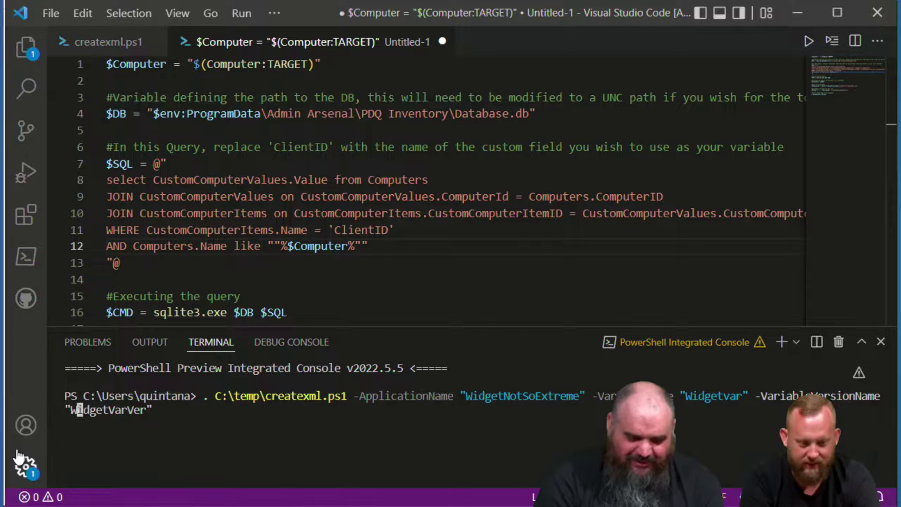
{"action": "key", "text": "Right"}
Add the -ApplicationVersion parameter with the value 32.19746 and run the createxml.ps1 command
{"action": "type", "text": "-"}
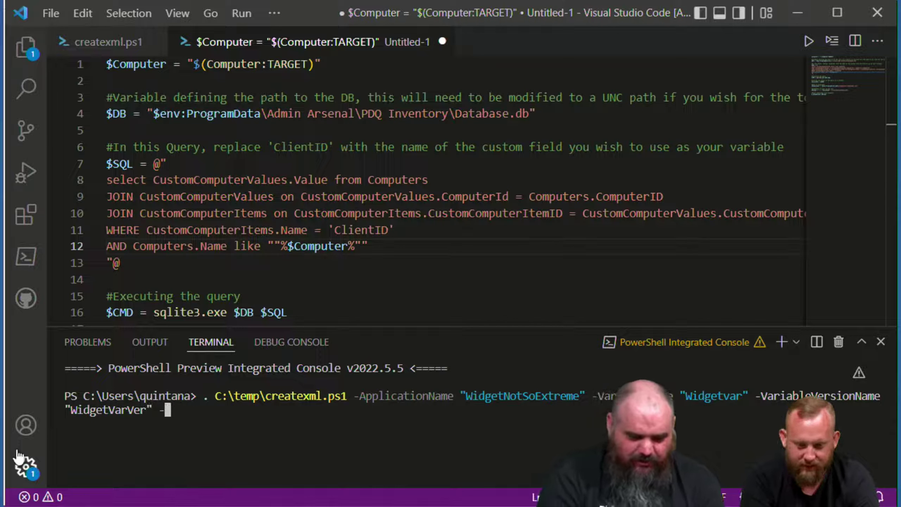
{"action": "key", "text": "ctrl+space"}
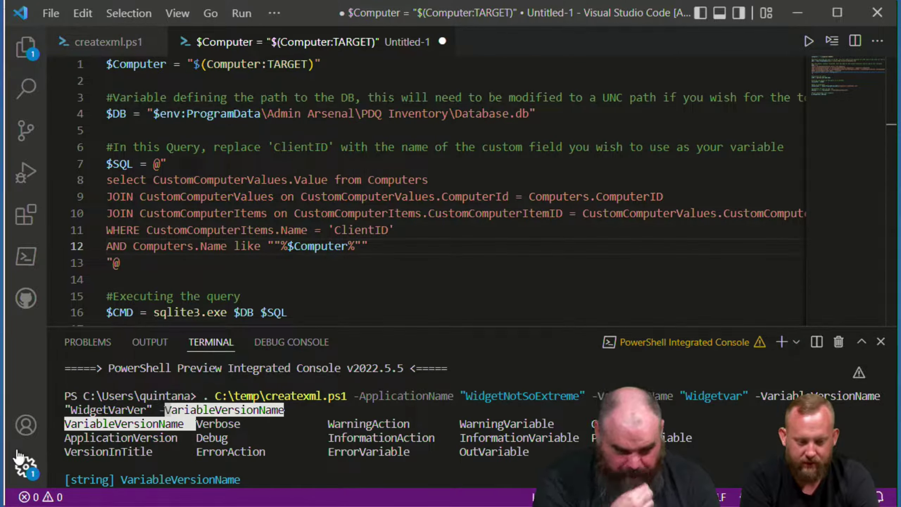
{"action": "key", "text": "Down"}
{"action": "key", "text": "Down"}
{"action": "key", "text": "Up"}
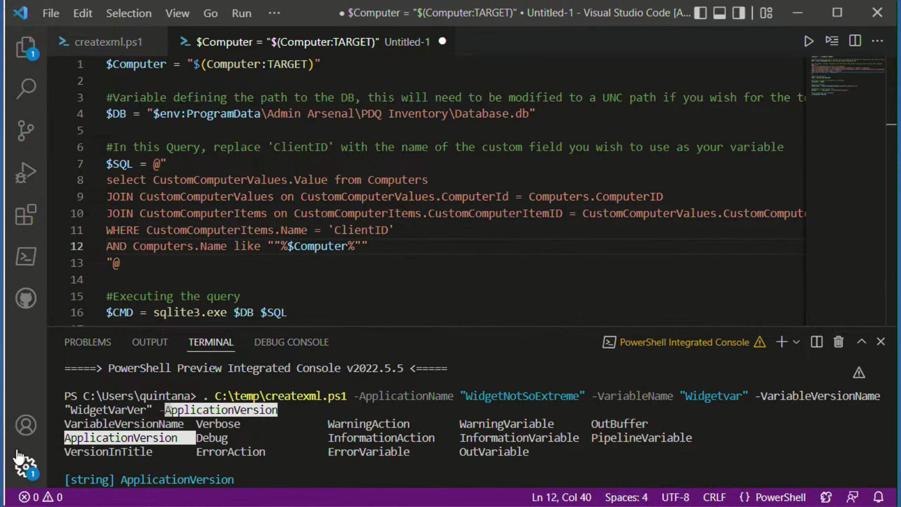
{"action": "key", "text": "Return"}
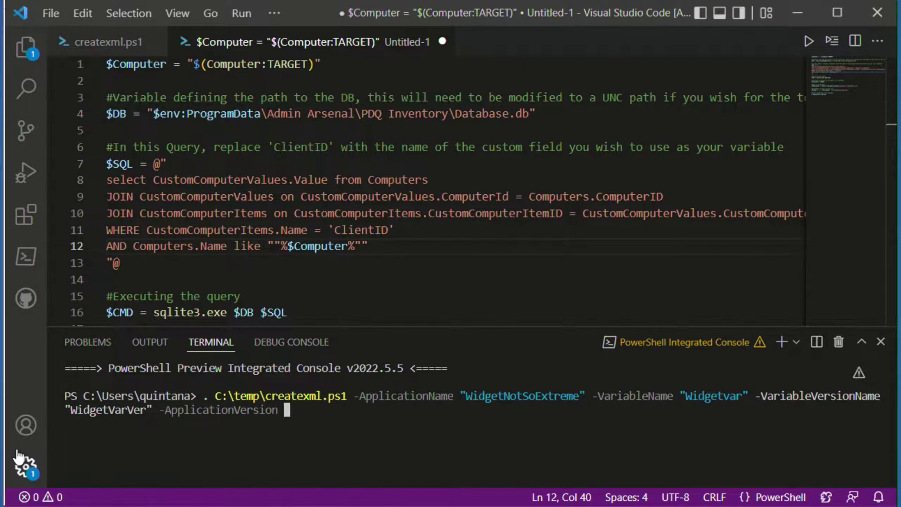
{"action": "type", "text": "32.19746"}
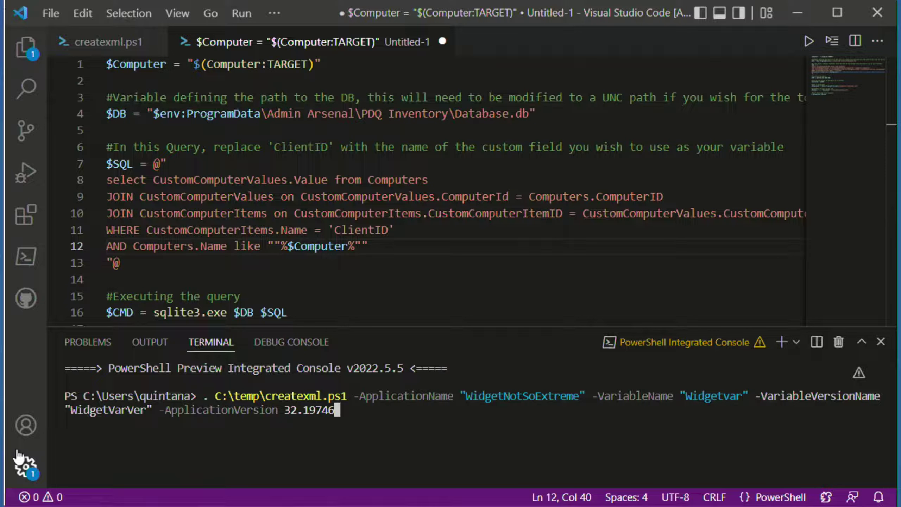
{"action": "key", "text": "Return"}
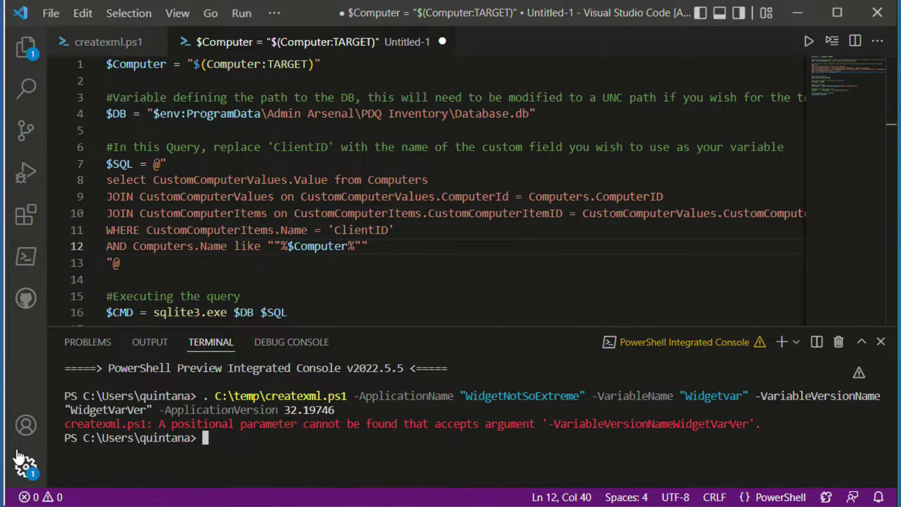
Recall the last command, insert a space between -VariableVersionName and "WidgetVarVer", and run it again
{"action": "key", "text": "Up"}
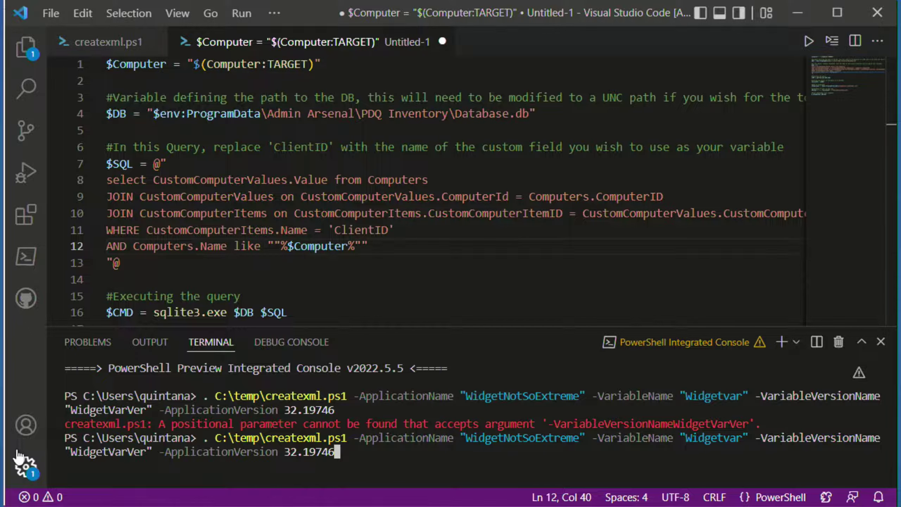
{"action": "key", "text": "Left"}
{"action": "key", "text": "Left"}
{"action": "key", "text": "Left"}
{"action": "key", "text": "Left"}
{"action": "key", "text": "Left"}
{"action": "key", "text": "Left"}
{"action": "key", "text": "Left"}
{"action": "key", "text": "Left"}
{"action": "key", "text": "Left"}
{"action": "key", "text": "Left"}
{"action": "key", "text": "Left"}
{"action": "key", "text": "Left"}
{"action": "key", "text": "Left"}
{"action": "key", "text": "Left"}
{"action": "key", "text": "Left"}
{"action": "key", "text": "Left"}
{"action": "key", "text": "Left"}
{"action": "key", "text": "Left"}
{"action": "key", "text": "Left"}
{"action": "key", "text": "Left"}
{"action": "key", "text": "Left"}
{"action": "key", "text": "Left"}
{"action": "key", "text": "Left"}
{"action": "key", "text": "Left"}
{"action": "key", "text": "Left"}
{"action": "key", "text": "Left"}
{"action": "key", "text": "Left"}
{"action": "key", "text": "Left"}
{"action": "key", "text": "Left"}
{"action": "key", "text": "Left"}
{"action": "key", "text": "Left"}
{"action": "key", "text": "Left"}
{"action": "key", "text": "Left"}
{"action": "key", "text": "Left"}
{"action": "key", "text": "Right"}
{"action": "key", "text": "Return"}
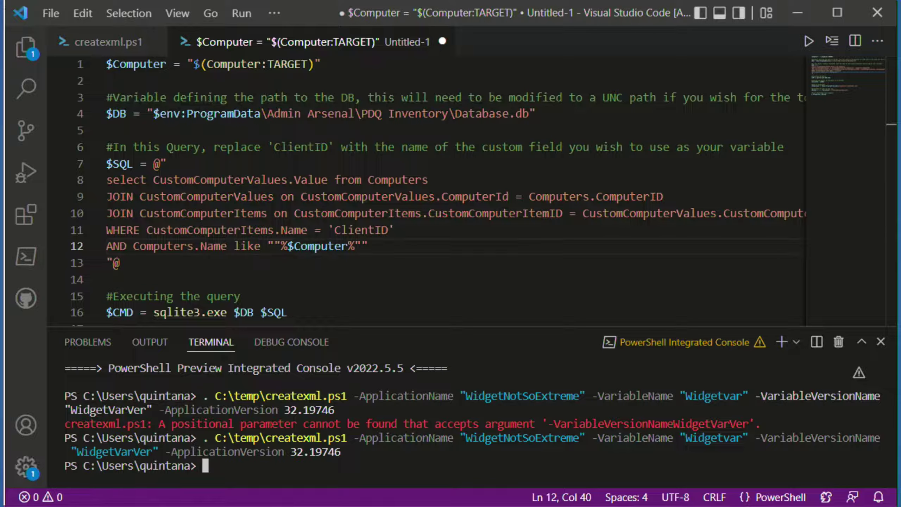
Switch to PDQ Inventory and import WidgetNotSoExtreme.xml from the C:\temp folder at the top level
{"action": "left_click", "coordinate": [90, 506]}
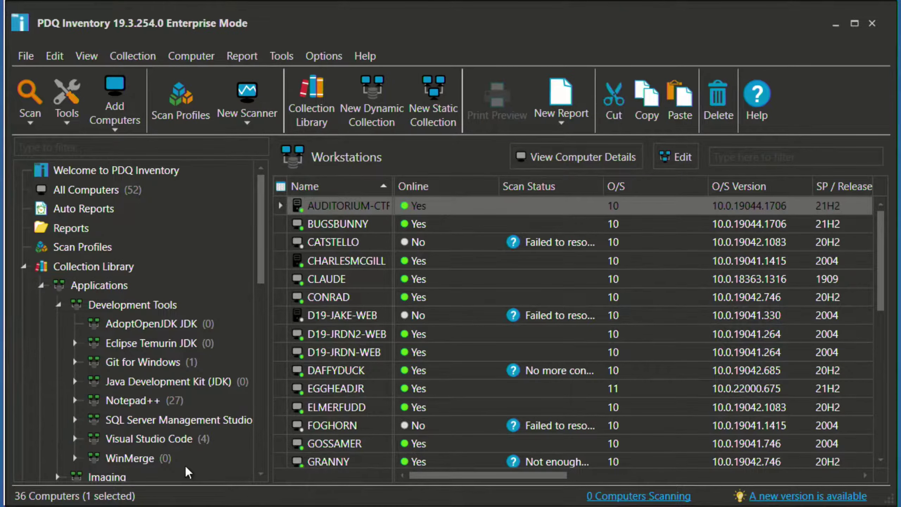
{"action": "left_click", "coordinate": [174, 171]}
{"action": "key", "text": "ctrl+i"}
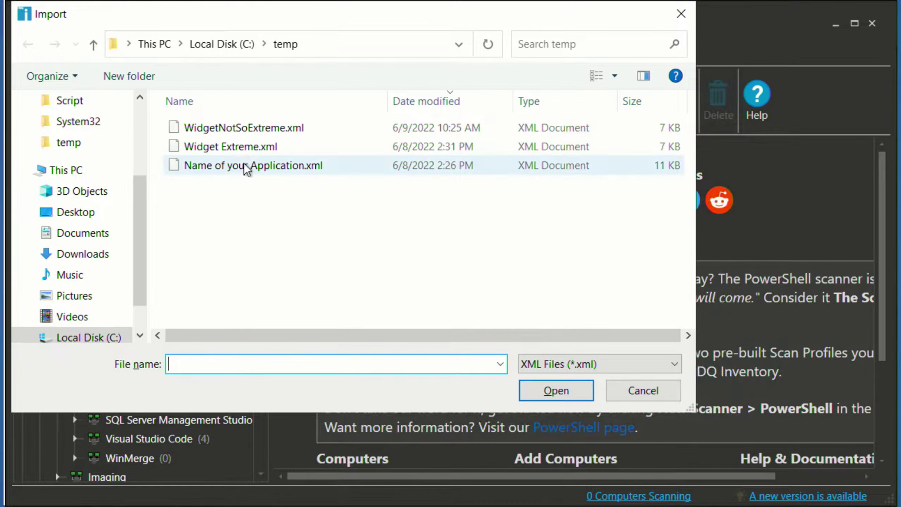
{"action": "left_click", "coordinate": [223, 145]}
{"action": "left_click", "coordinate": [254, 131]}
{"action": "left_click", "coordinate": [554, 391]}
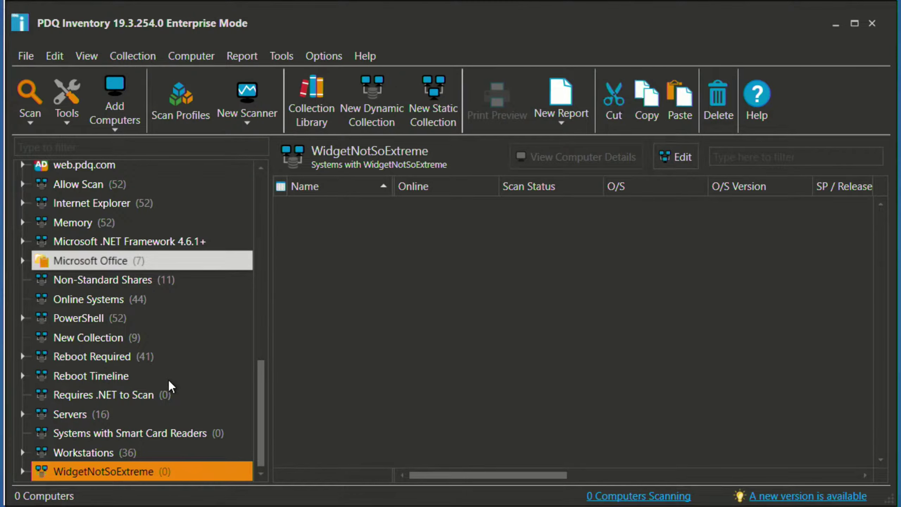
Expand the imported WidgetNotSoExtreme collection and inspect the filters of its (Latest) subcollection, leaving them unedited
{"action": "left_click", "coordinate": [23, 471]}
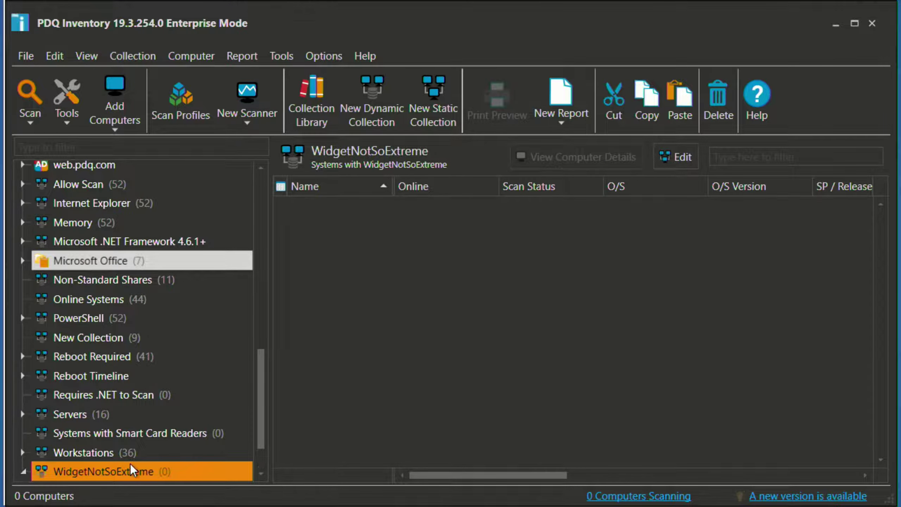
{"action": "left_click", "coordinate": [107, 436]}
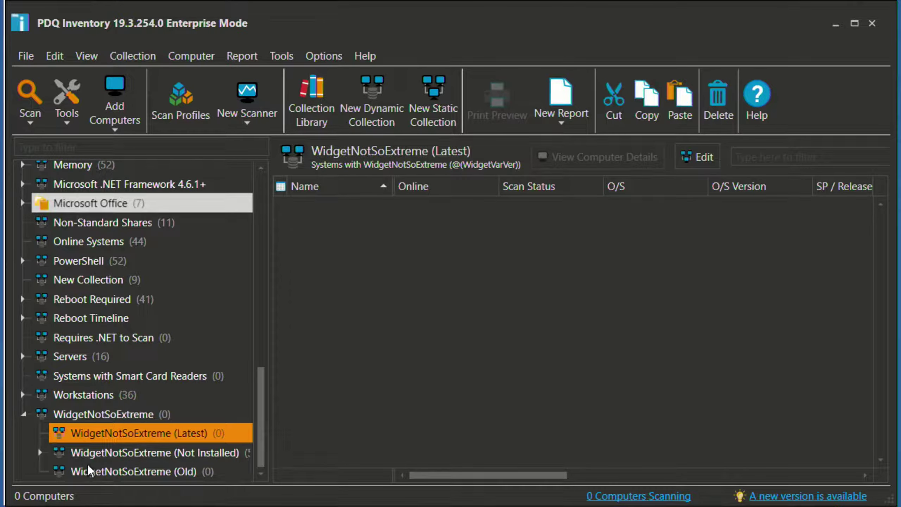
{"action": "double_click", "coordinate": [105, 436]}
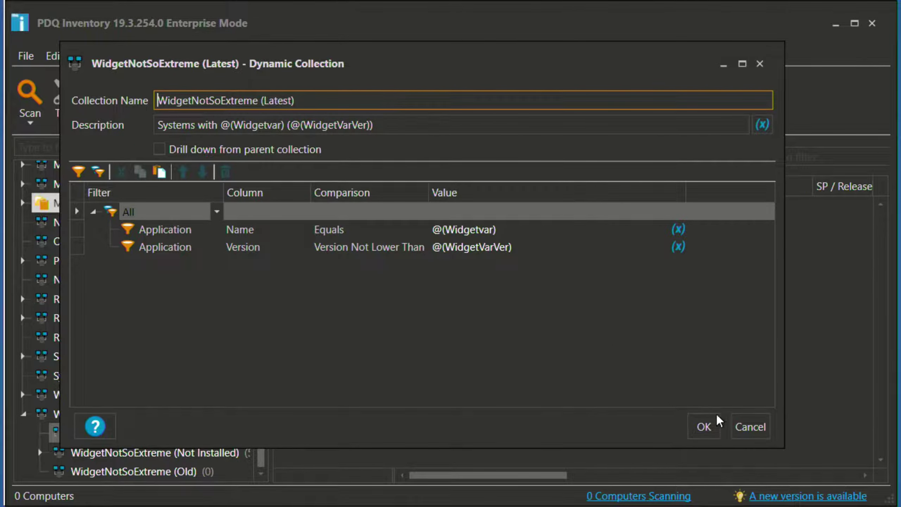
{"action": "left_click", "coordinate": [751, 427]}
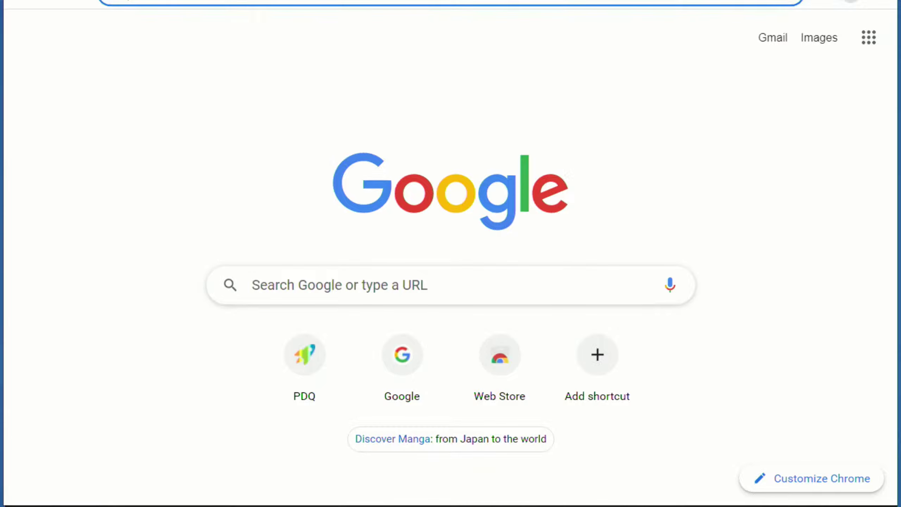
In the Chrome browser, search for "pdq github" and open the Bonus-Content repository from PDQ's GitHub page
{"action": "type", "text": "pdq github"}
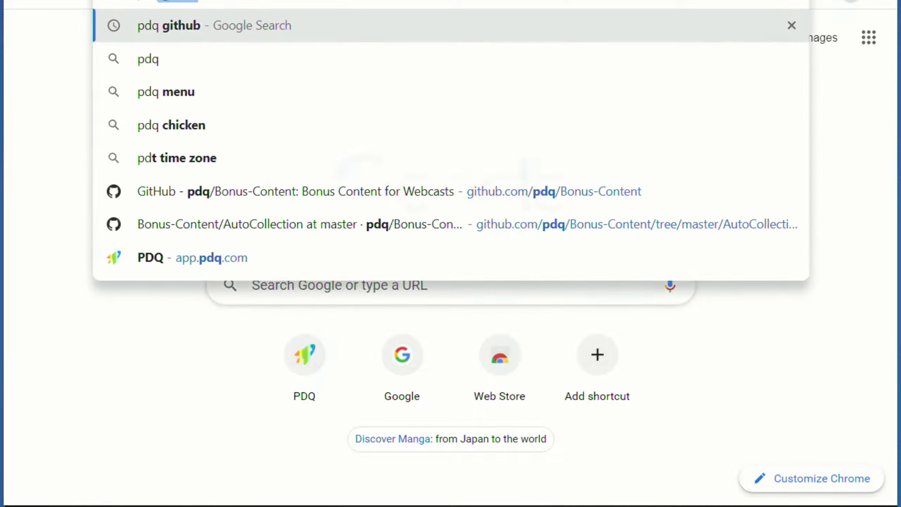
{"action": "key", "text": "Return"}
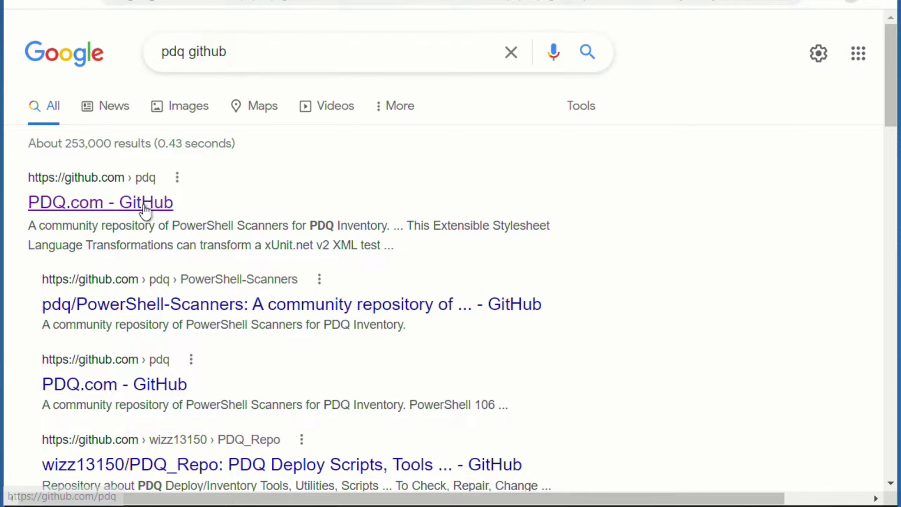
{"action": "left_click", "coordinate": [145, 205]}
{"action": "scroll", "coordinate": [119, 233], "scroll_direction": "down", "scroll_amount": 5}
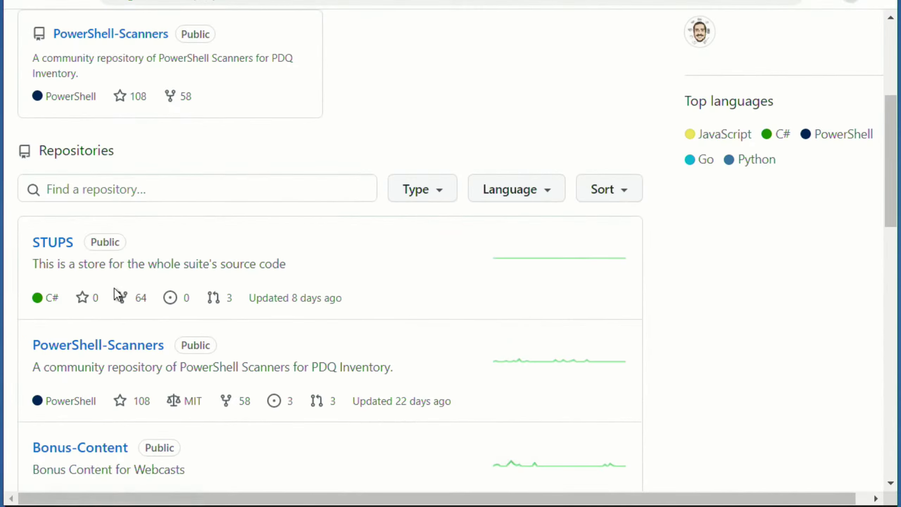
{"action": "left_click", "coordinate": [101, 442]}
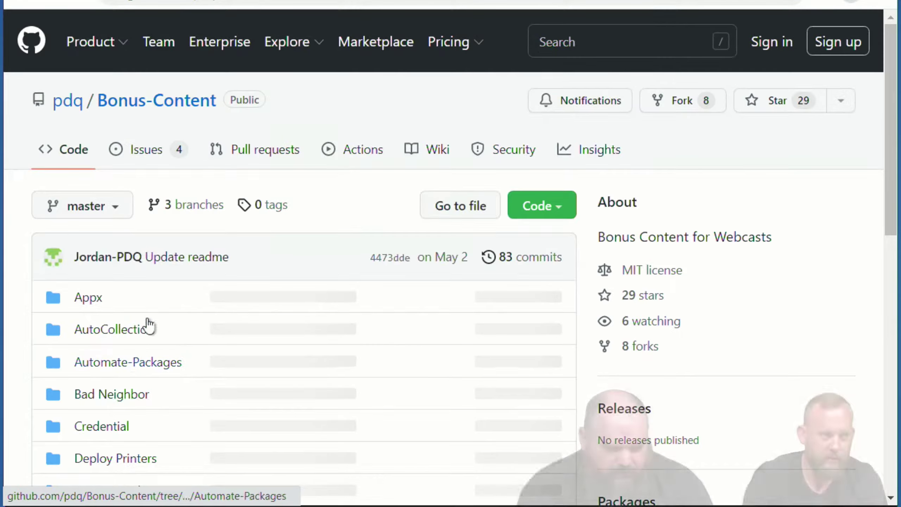
Open the AutoCollection folder and review its files and the readme's description of the script parameters
{"action": "left_click", "coordinate": [119, 330]}
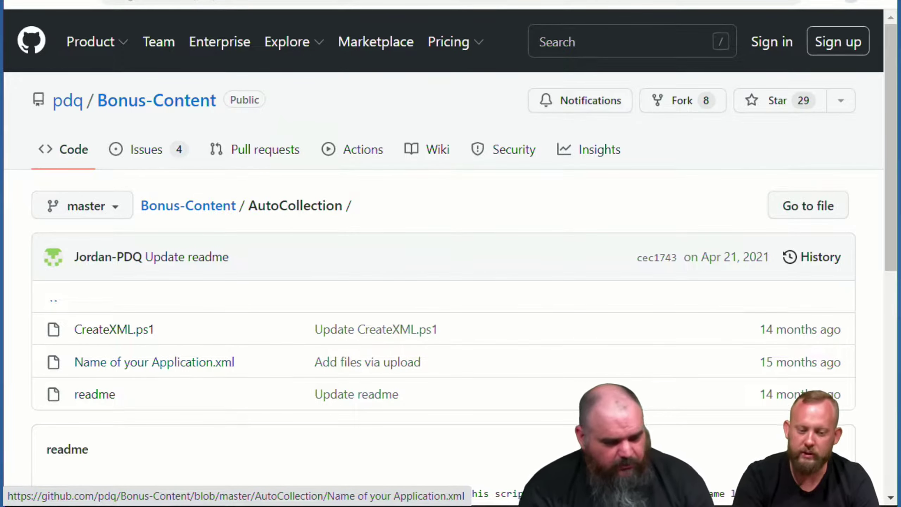
{"action": "scroll", "coordinate": [100, 396], "scroll_direction": "down", "scroll_amount": 10}
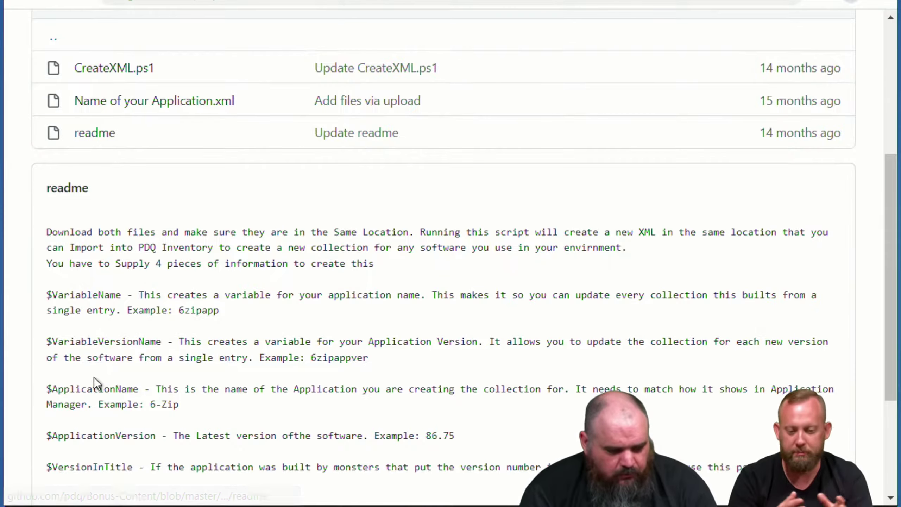
{"action": "scroll", "coordinate": [81, 395], "scroll_direction": "up", "scroll_amount": 5}
{"action": "scroll", "coordinate": [93, 375], "scroll_direction": "down", "scroll_amount": 2}
{"action": "scroll", "coordinate": [90, 354], "scroll_direction": "down", "scroll_amount": 2}
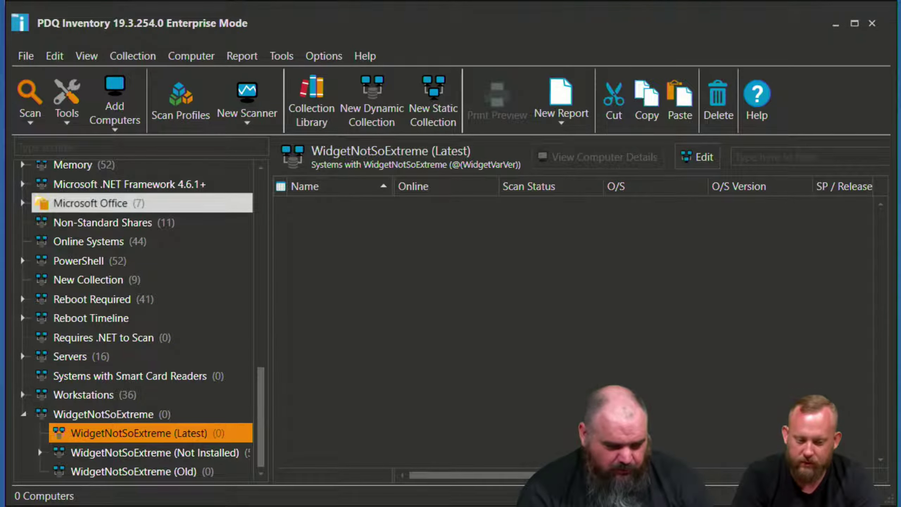
Switch to Visual Studio Code, add the -VersionInTitle switch to the previous createxml.ps1 command, and highlight 'ClientID' in the SQL query
{"action": "key", "text": "alt+Tab"}
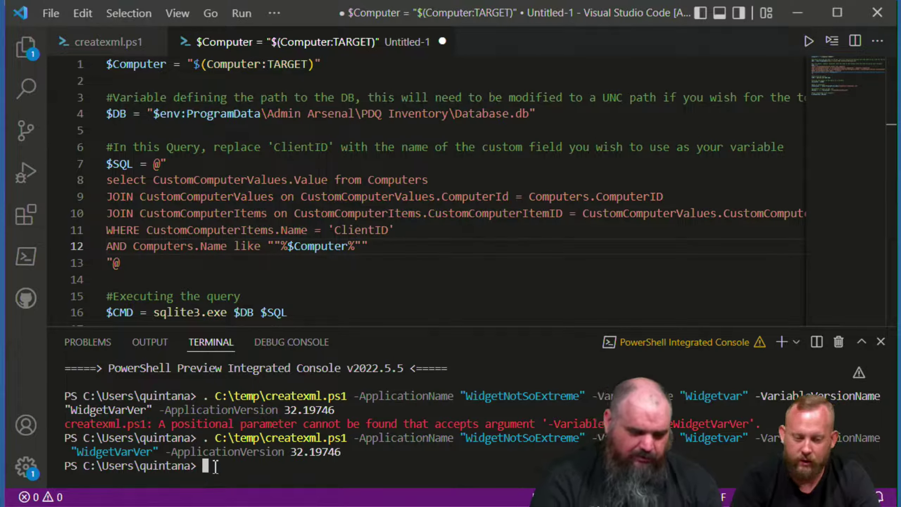
{"action": "key", "text": "Up"}
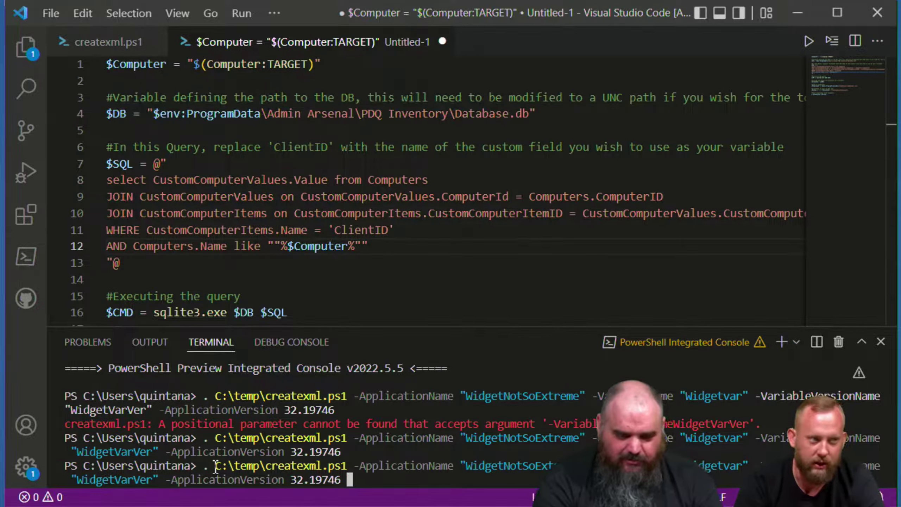
{"action": "type", "text": "-"}
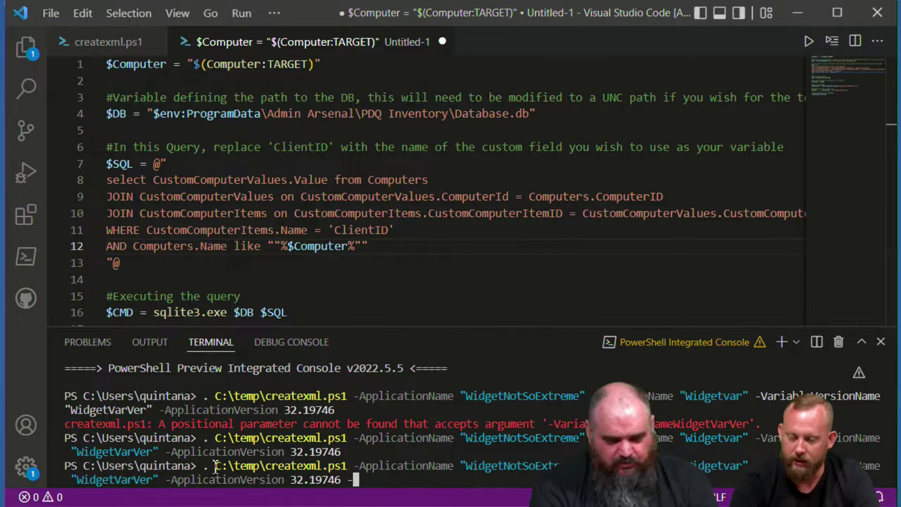
{"action": "key", "text": "ctrl+space"}
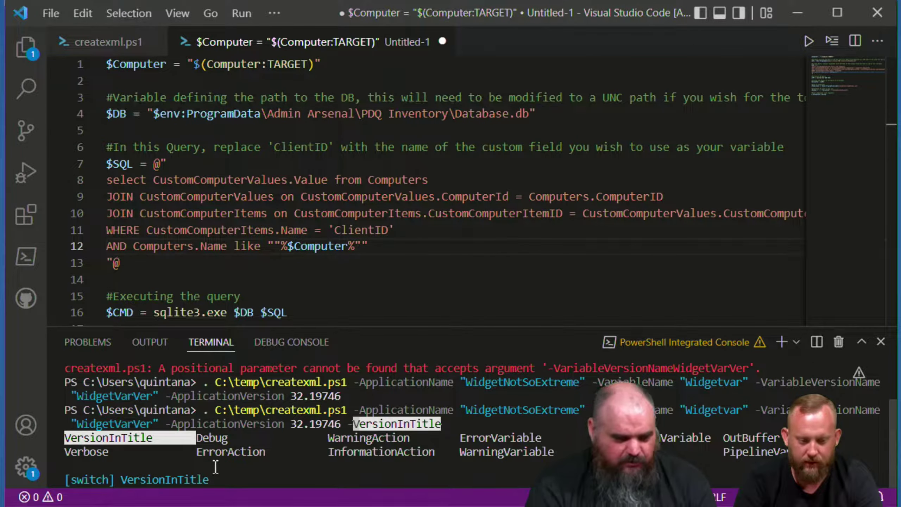
{"action": "key", "text": "Return"}
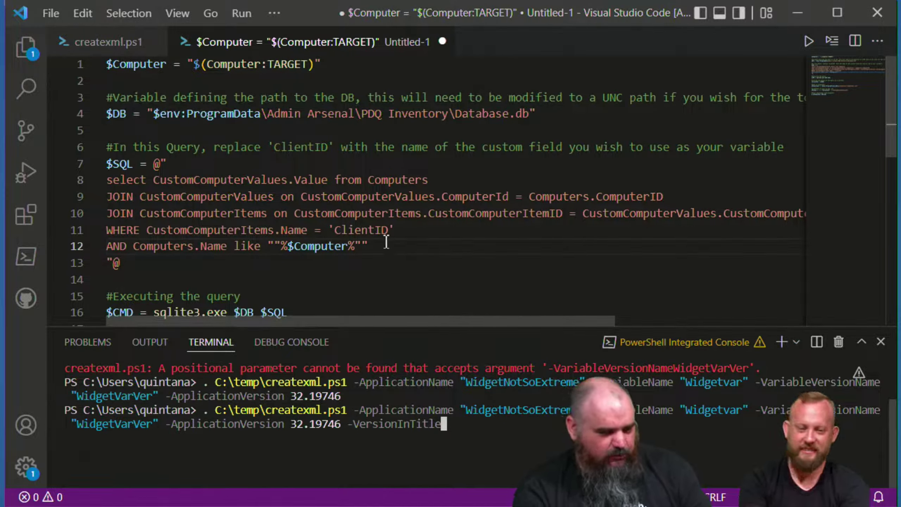
{"action": "left_click_drag", "start_coordinate": [395, 230], "coordinate": [334, 235]}
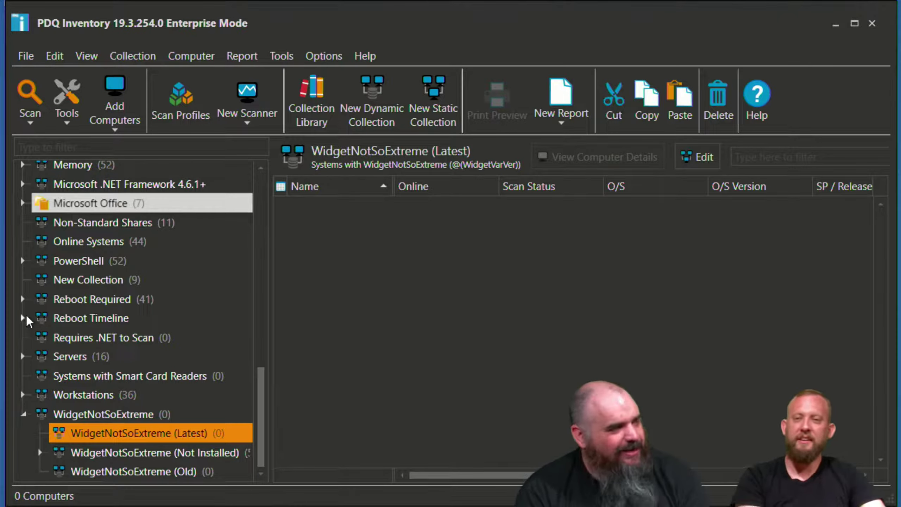
Open the PDQ Inventory preferences and examine the Performance settings and the Network page's auto heartbeat settings
{"action": "scroll", "coordinate": [39, 316], "scroll_direction": "up", "scroll_amount": 12}
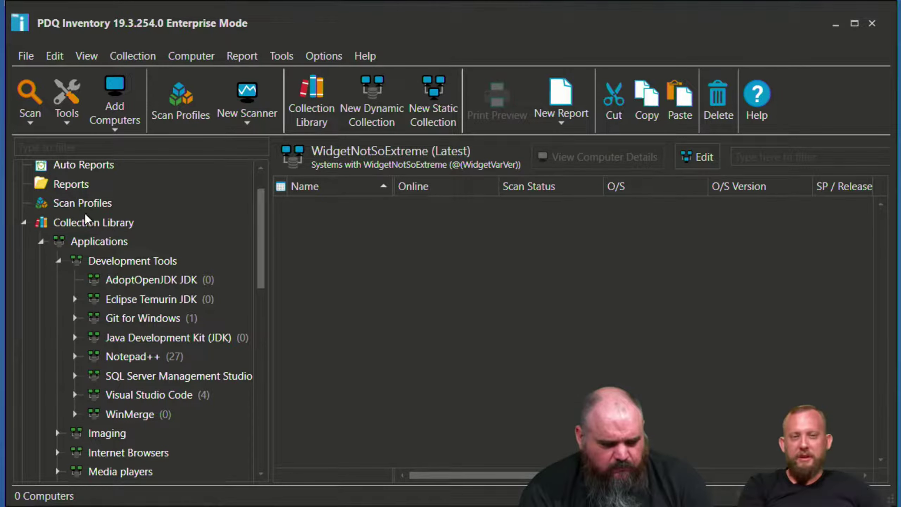
{"action": "key", "text": "alt+Tab"}
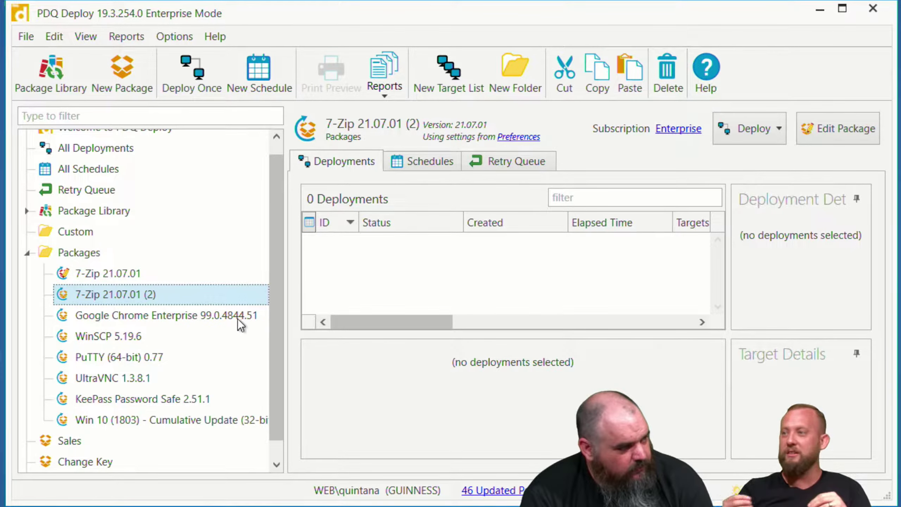
{"action": "left_click", "coordinate": [203, 506]}
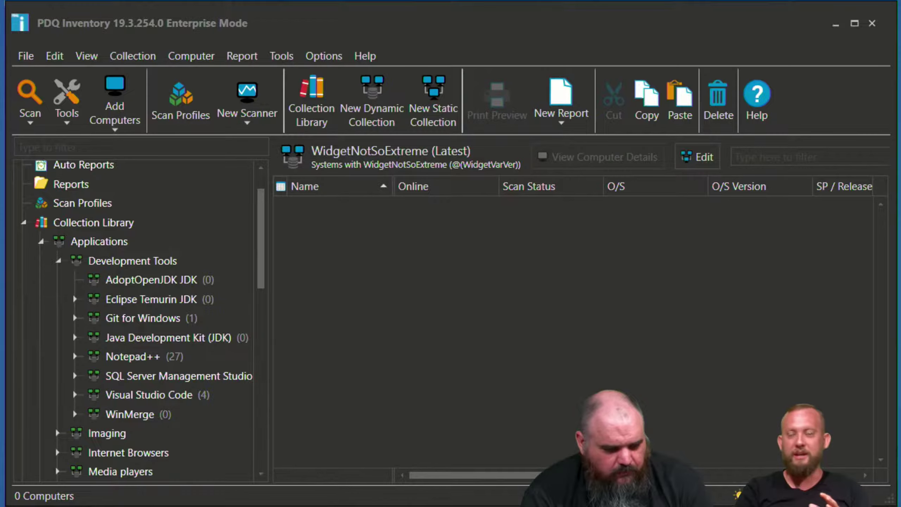
{"action": "key", "text": "ctrl+comma"}
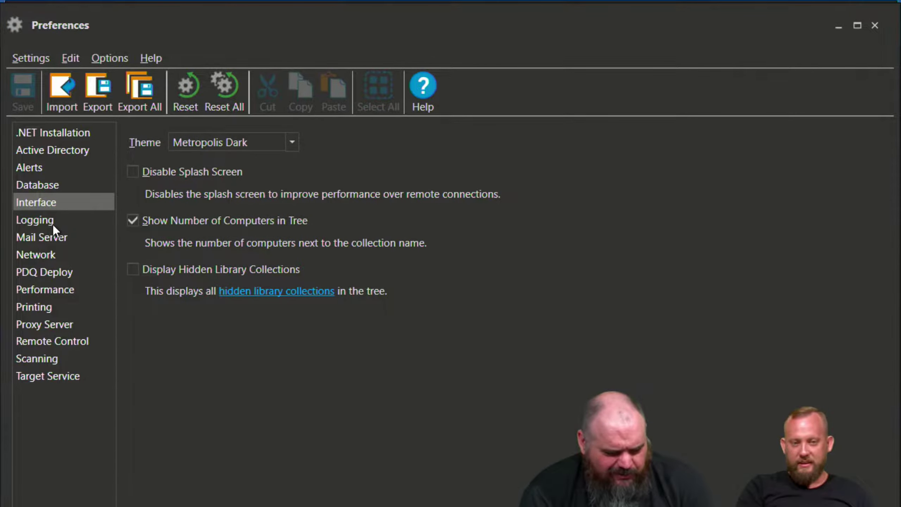
{"action": "left_click", "coordinate": [42, 290]}
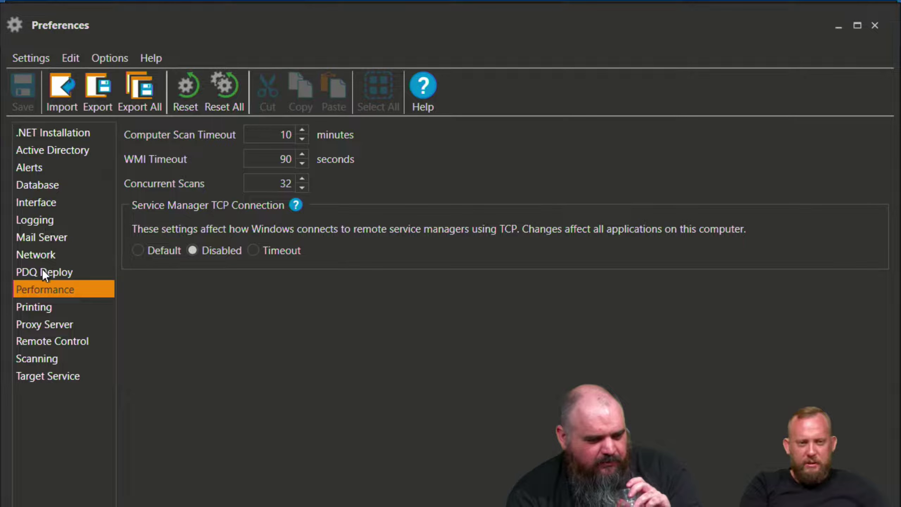
{"action": "left_click", "coordinate": [46, 255]}
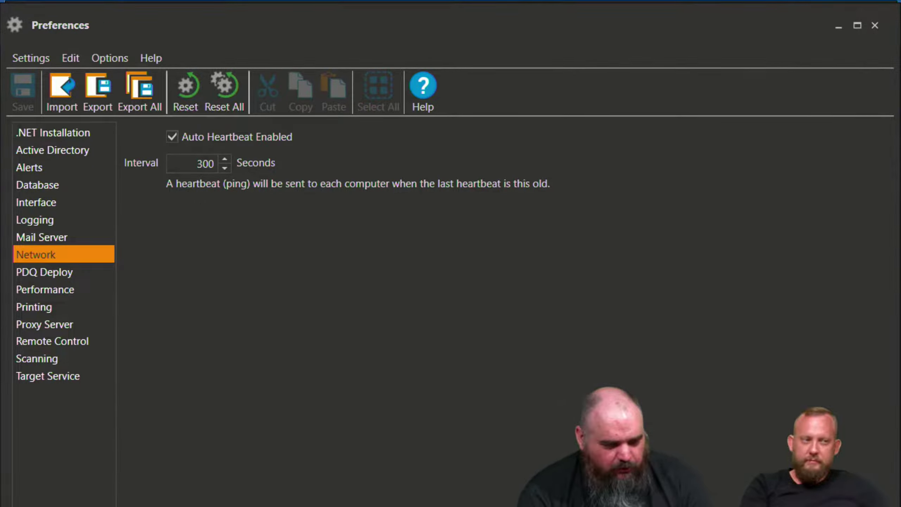
Return to the PDQ Inventory main window, view the scan profiles, and select BUGSBUNNY in the All Computers list
{"action": "left_click", "coordinate": [55, 429]}
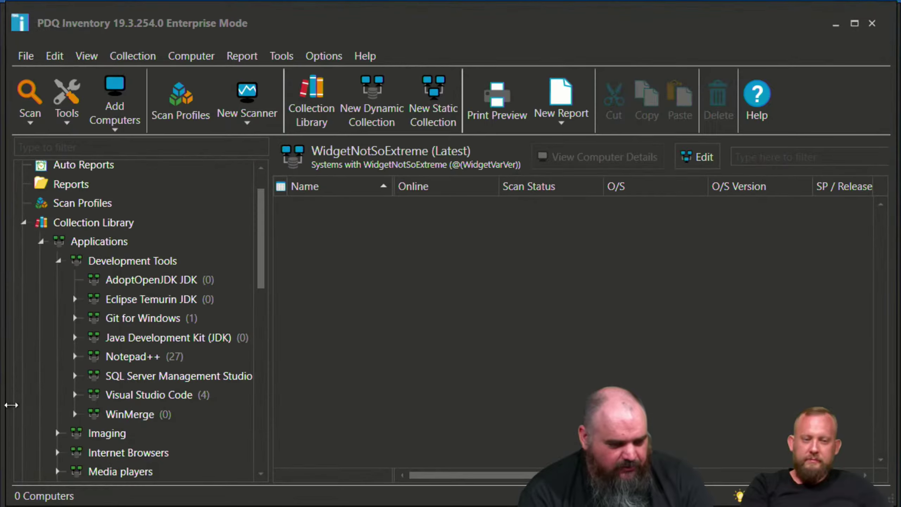
{"action": "left_click", "coordinate": [70, 204]}
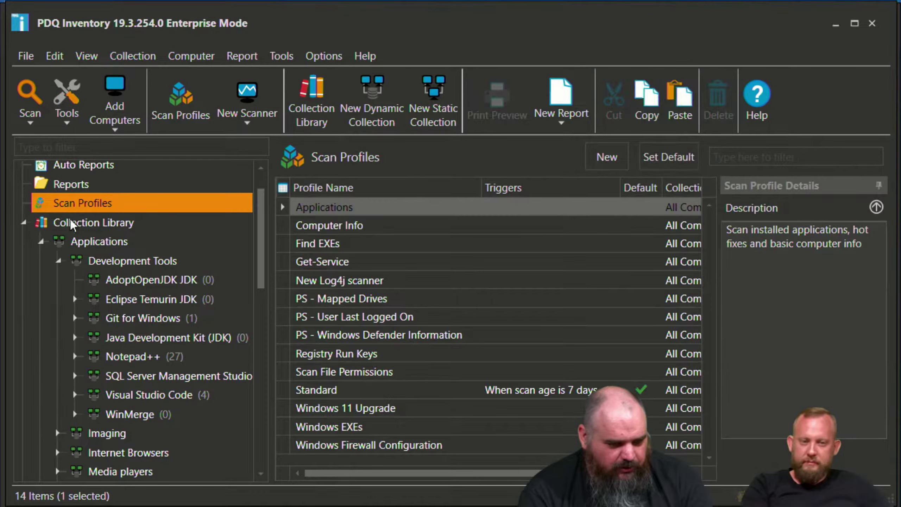
{"action": "scroll", "coordinate": [80, 167], "scroll_direction": "up", "scroll_amount": 2}
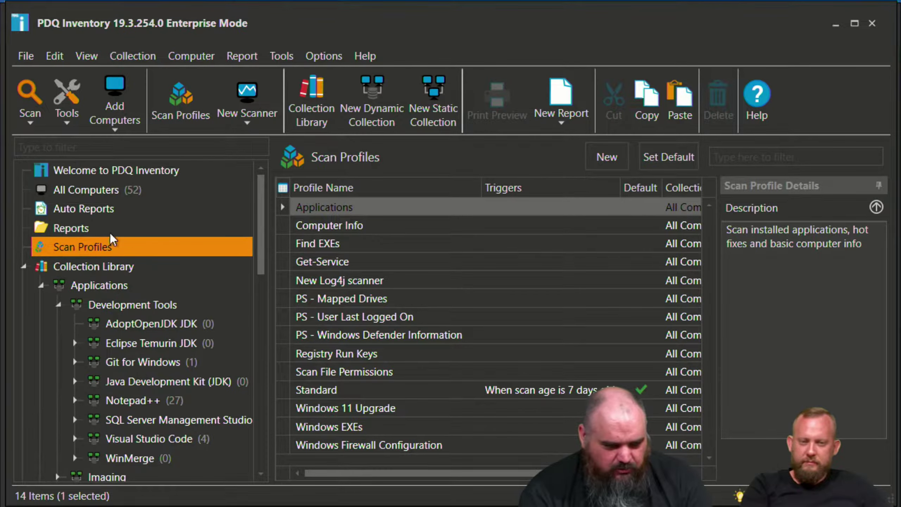
{"action": "left_click", "coordinate": [83, 189]}
{"action": "left_click", "coordinate": [339, 243]}
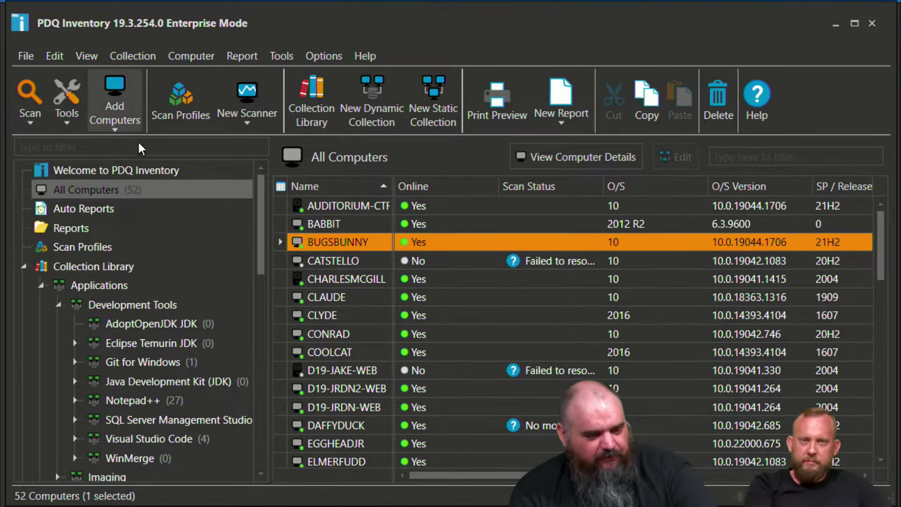
Switch to PDQ Deploy, examine the Heartbeat trigger options of a new schedule, and discard the schedule
{"action": "key", "text": "alt+Tab"}
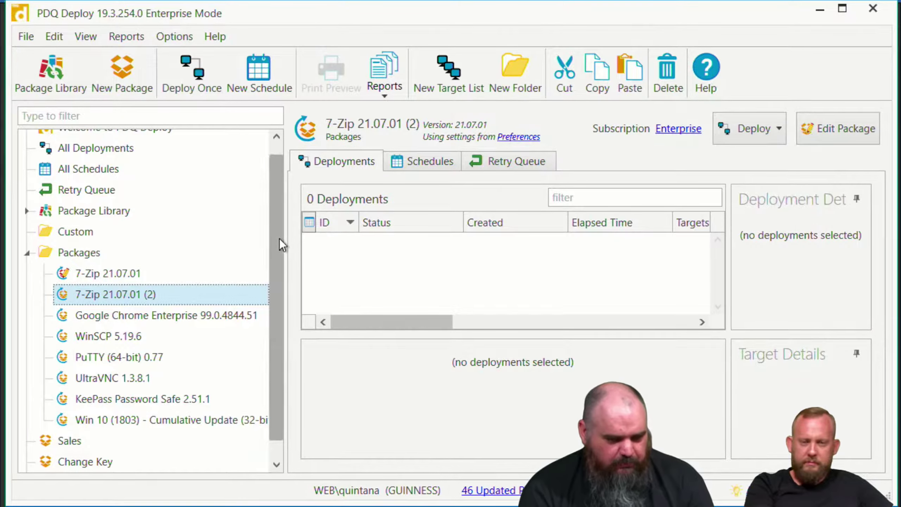
{"action": "left_click", "coordinate": [102, 169]}
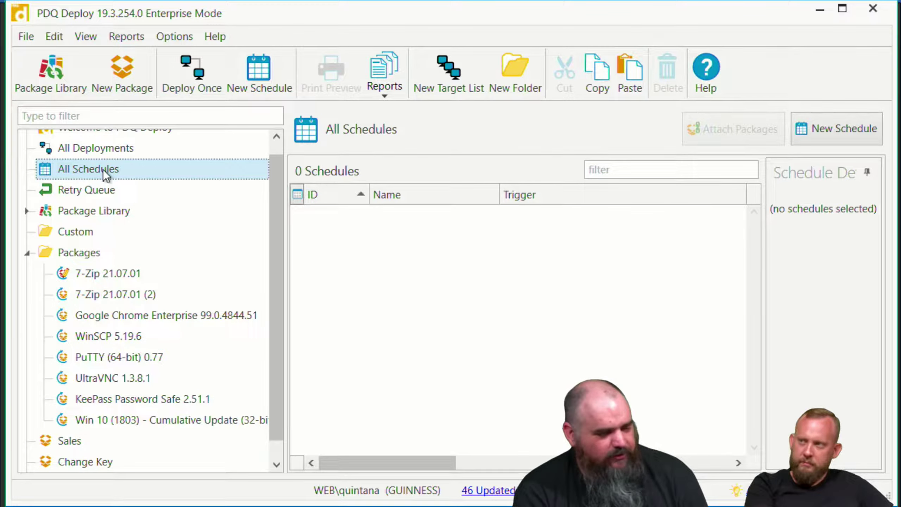
{"action": "left_click", "coordinate": [842, 127]}
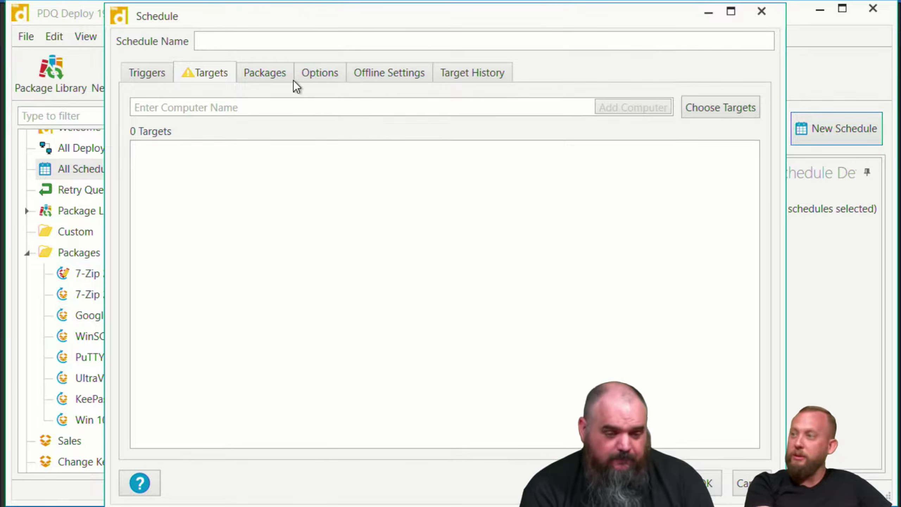
{"action": "left_click", "coordinate": [169, 71]}
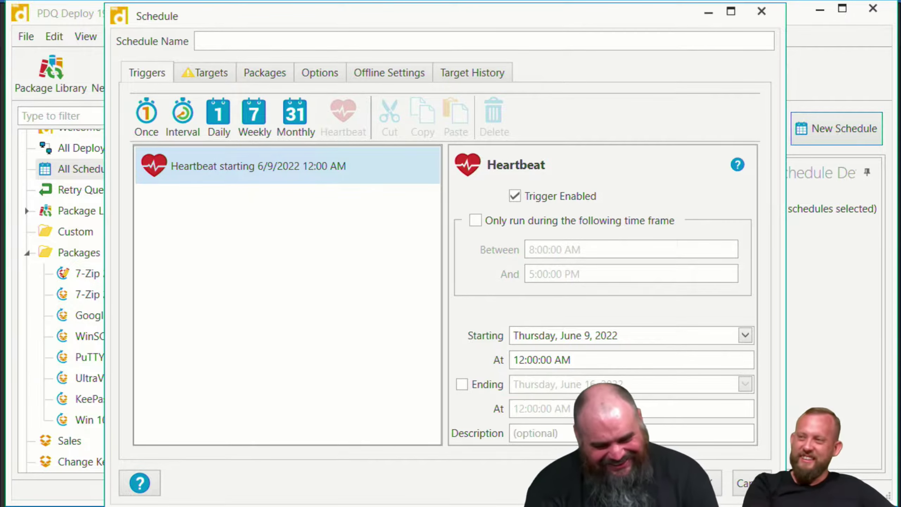
{"action": "left_click", "coordinate": [745, 476]}
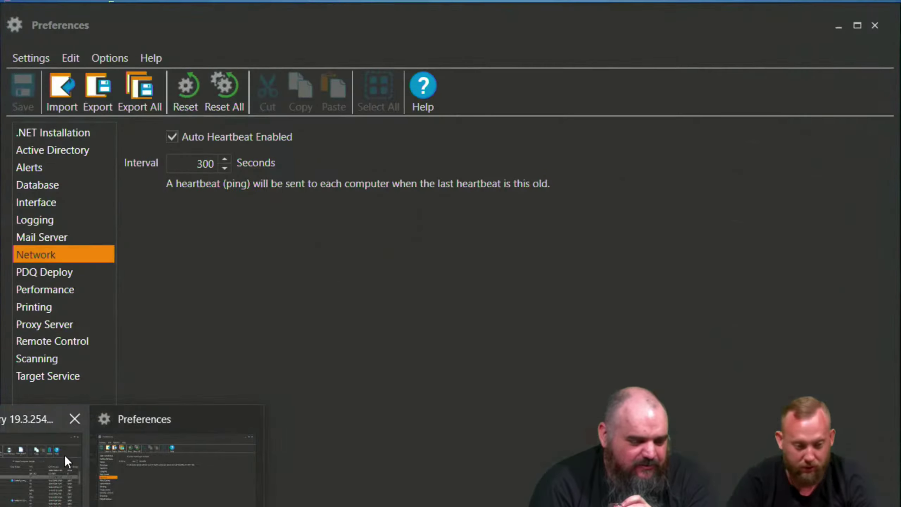
Switch to PDQ Inventory, create a new report on all computers, and add an Application Name column
{"action": "left_click", "coordinate": [65, 456]}
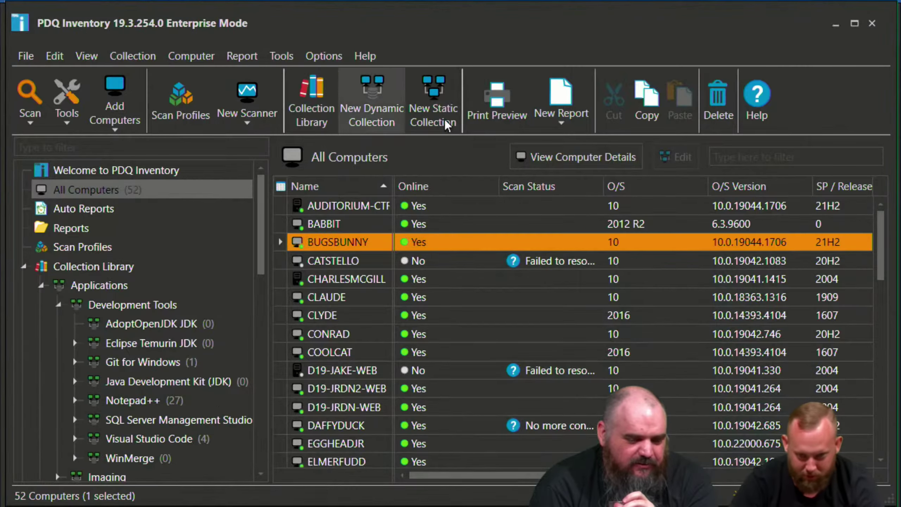
{"action": "left_click", "coordinate": [561, 107]}
{"action": "left_click", "coordinate": [561, 146]}
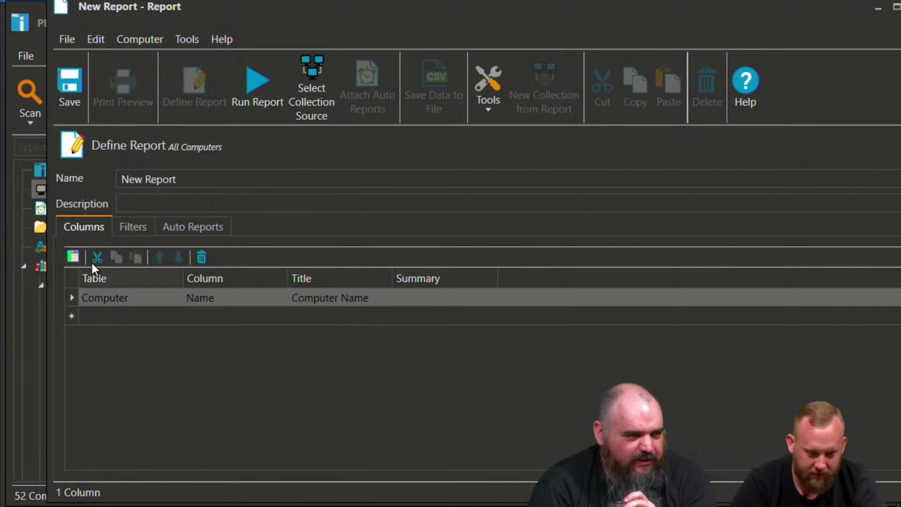
{"action": "left_click", "coordinate": [72, 255]}
{"action": "left_click", "coordinate": [163, 314]}
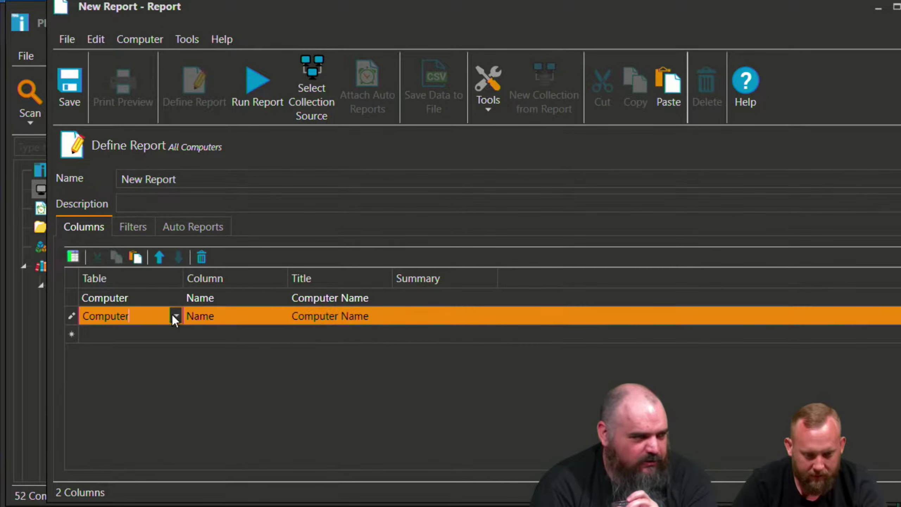
{"action": "left_click", "coordinate": [175, 315]}
{"action": "left_click", "coordinate": [157, 337]}
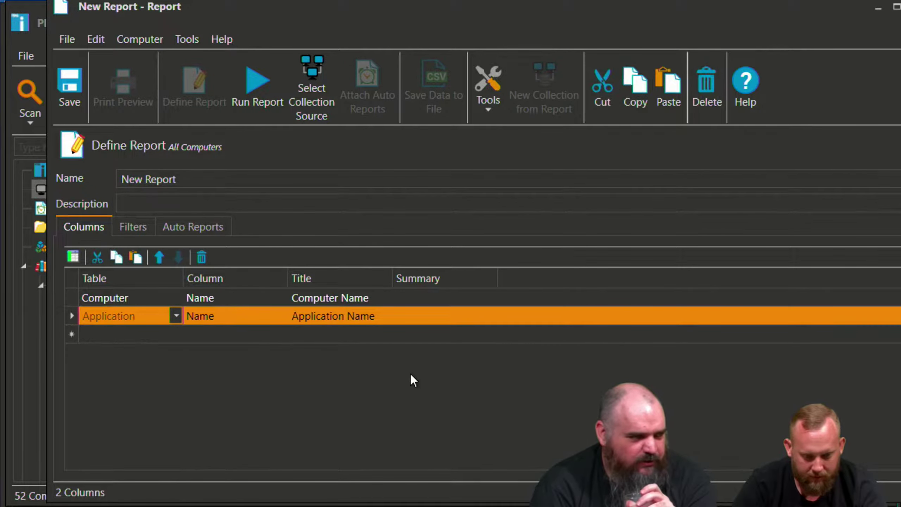
Filter the report to applications whose name contains "7-zip" and run it
{"action": "left_click", "coordinate": [128, 227]}
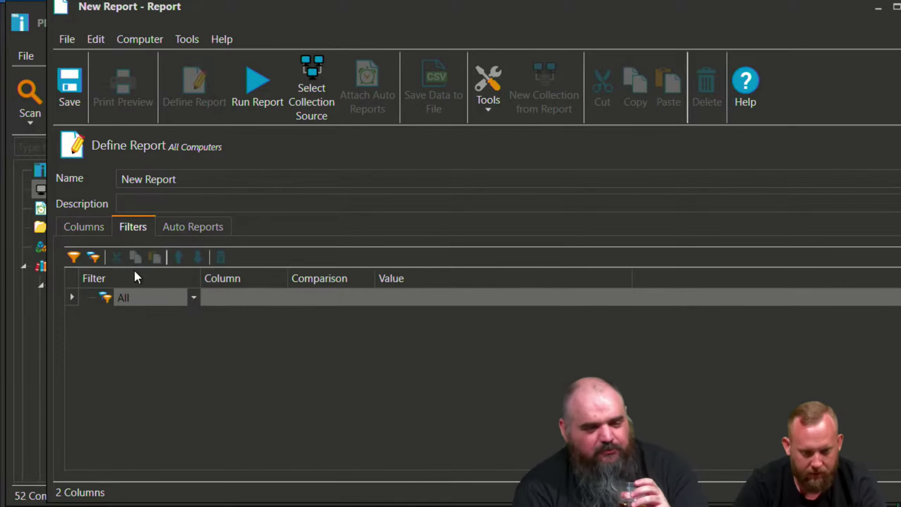
{"action": "left_click", "coordinate": [78, 256]}
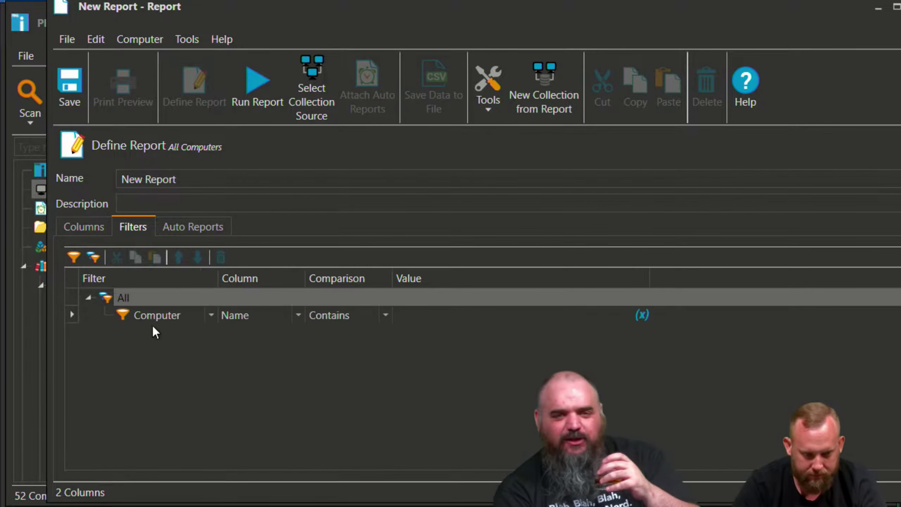
{"action": "left_click", "coordinate": [205, 315]}
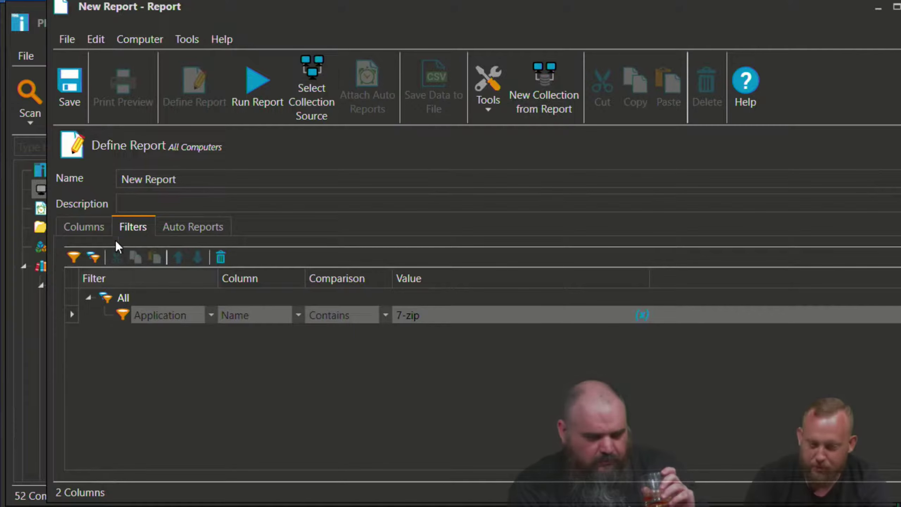
{"action": "left_click", "coordinate": [100, 221]}
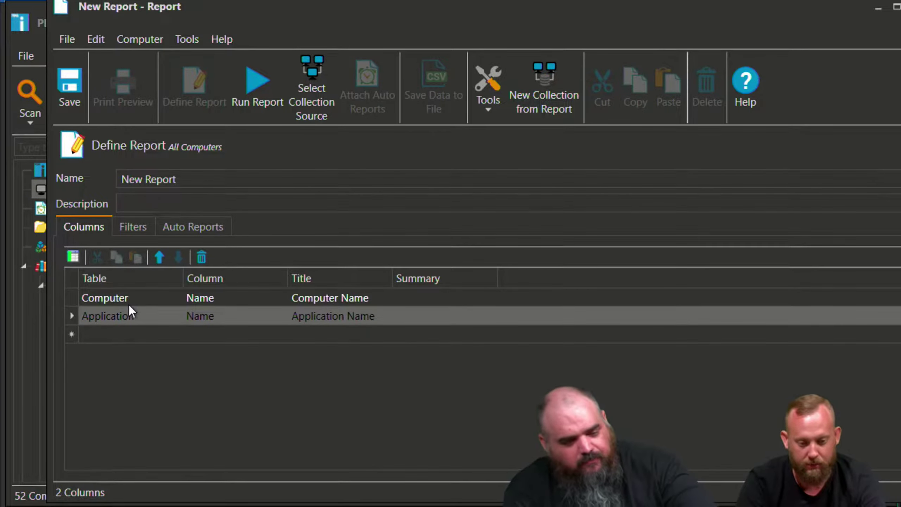
{"action": "left_click", "coordinate": [128, 224]}
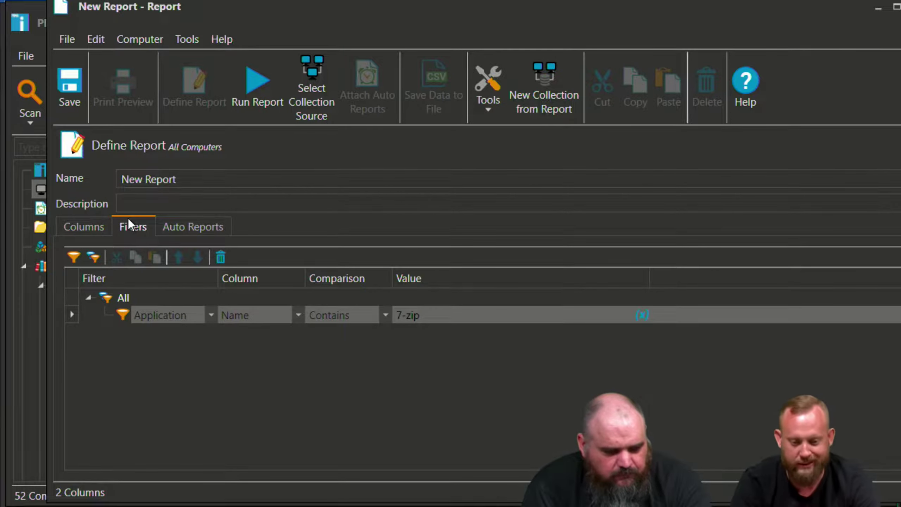
{"action": "left_click", "coordinate": [255, 98]}
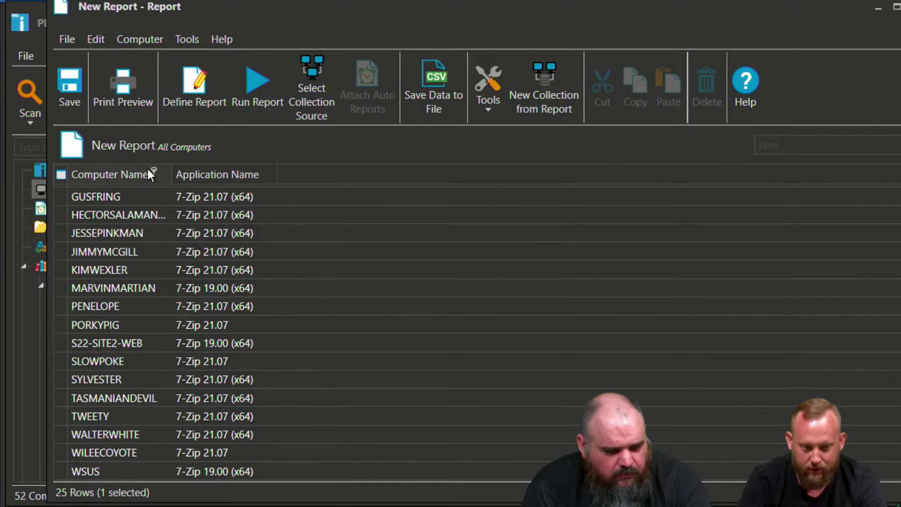
Group the report results by Computer Name and expand the AUDITORIUM-CTRL group
{"action": "left_click", "coordinate": [153, 171]}
{"action": "left_click", "coordinate": [118, 171]}
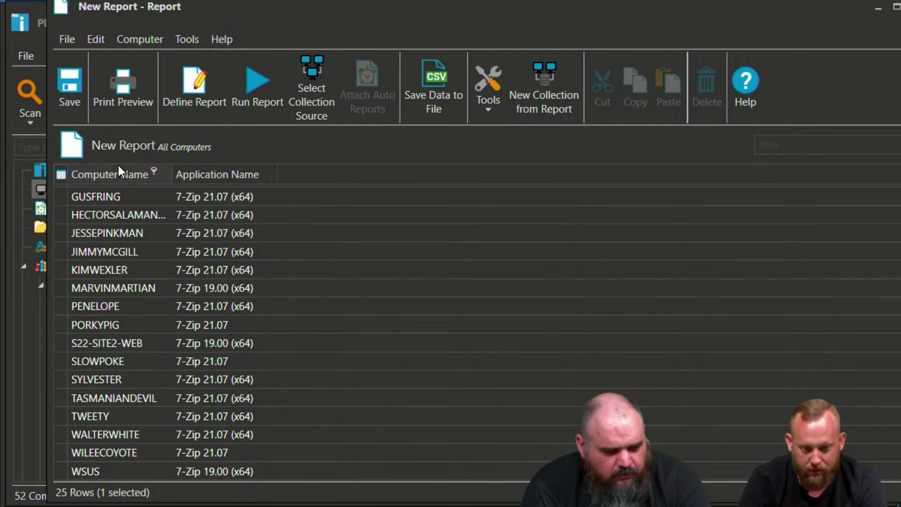
{"action": "right_click", "coordinate": [112, 170]}
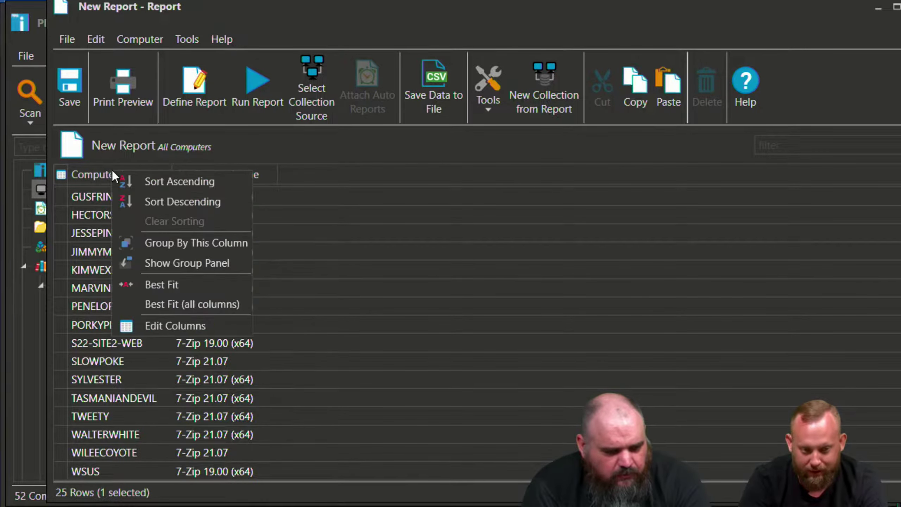
{"action": "left_click", "coordinate": [207, 244]}
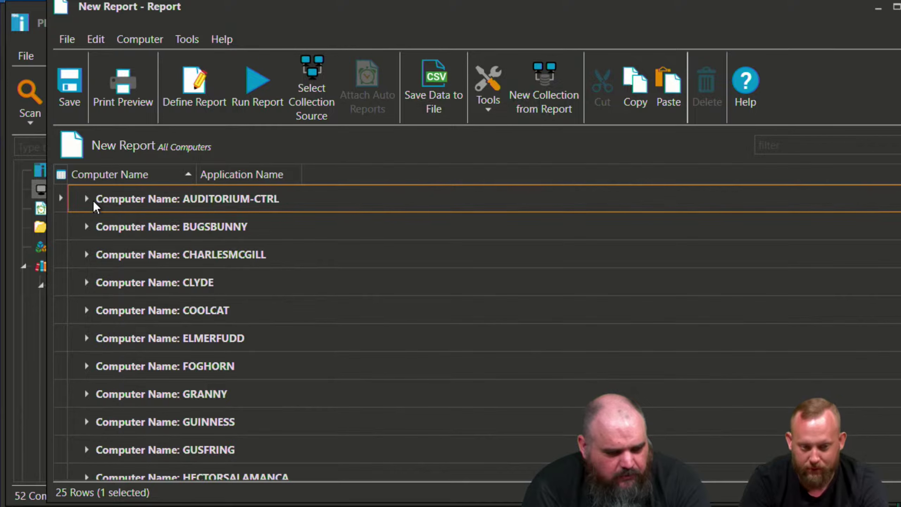
{"action": "left_click", "coordinate": [87, 199]}
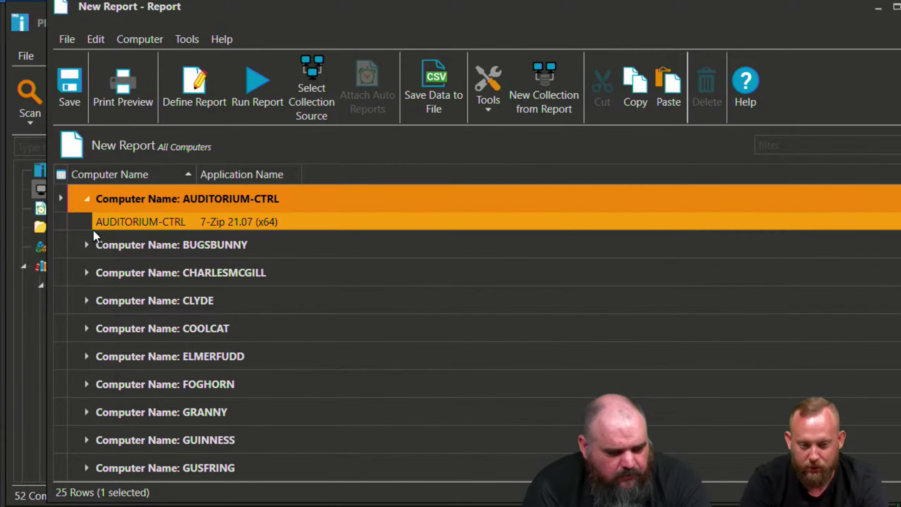
Group the report results by Application Name and remove the grouping by Computer Name
{"action": "left_click", "coordinate": [87, 246]}
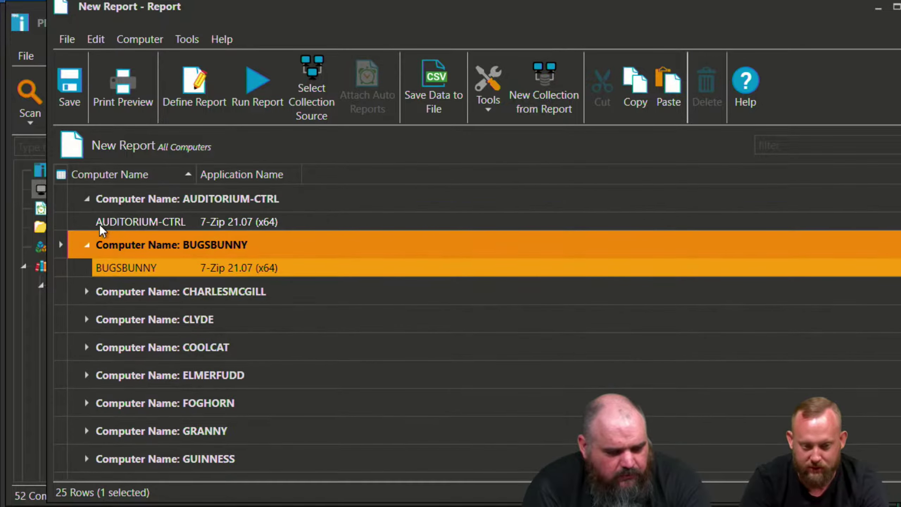
{"action": "right_click", "coordinate": [159, 173]}
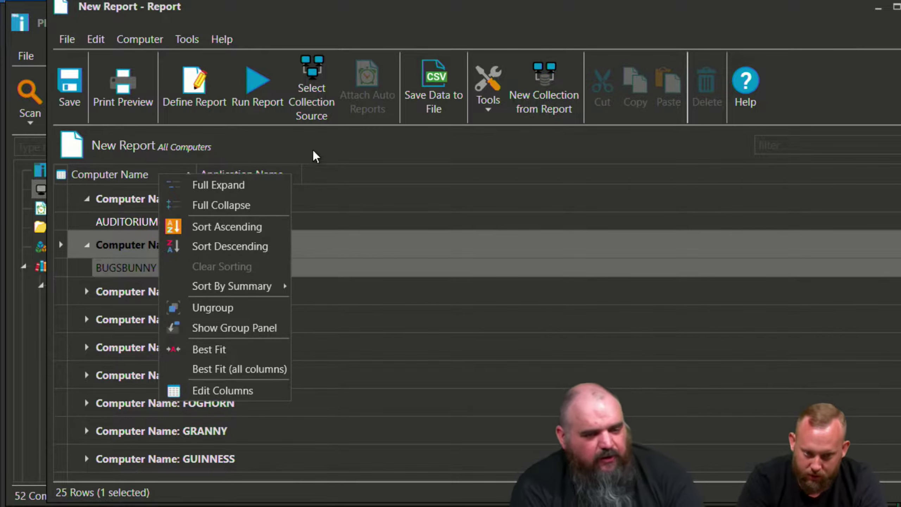
{"action": "left_click", "coordinate": [260, 174]}
{"action": "right_click", "coordinate": [254, 175]}
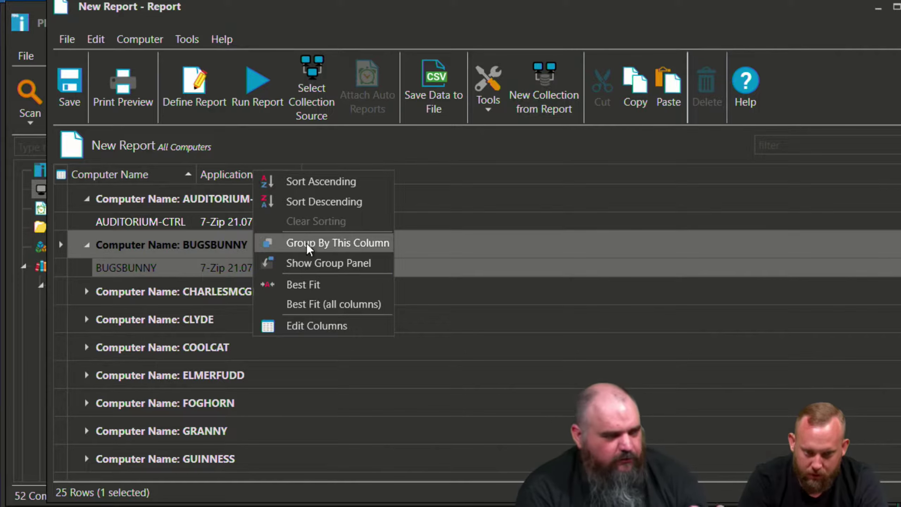
{"action": "left_click", "coordinate": [291, 243]}
{"action": "right_click", "coordinate": [152, 177]}
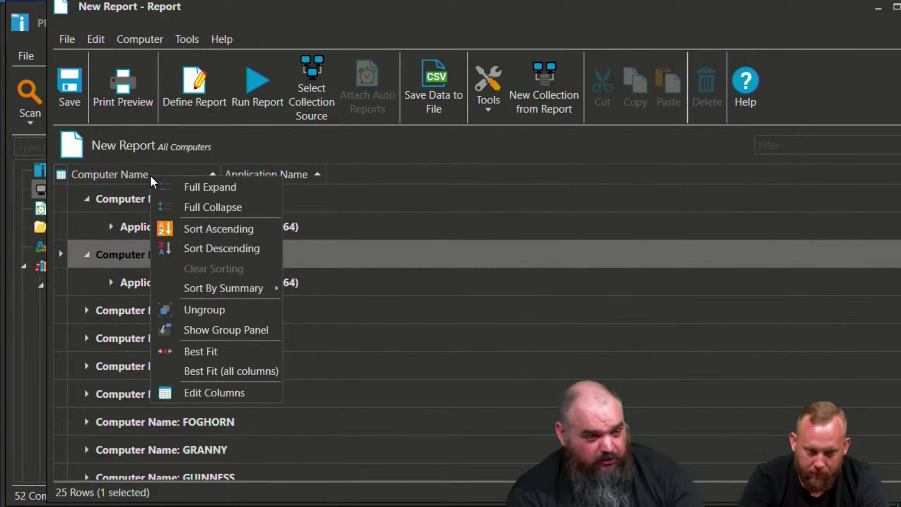
{"action": "left_click", "coordinate": [198, 314]}
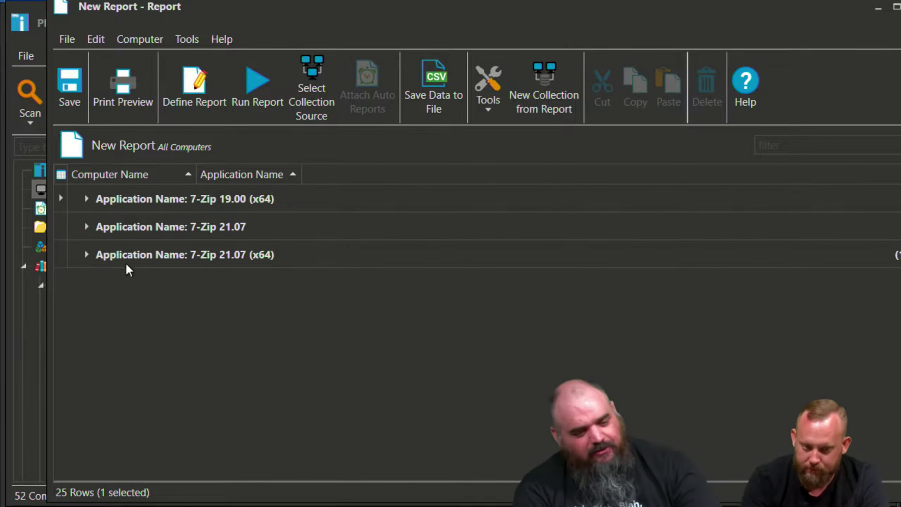
Expand the 7-Zip 21.07 (x64) and 7-Zip 21.07 groups to view their computers
{"action": "left_click", "coordinate": [86, 230]}
{"action": "left_click", "coordinate": [92, 254]}
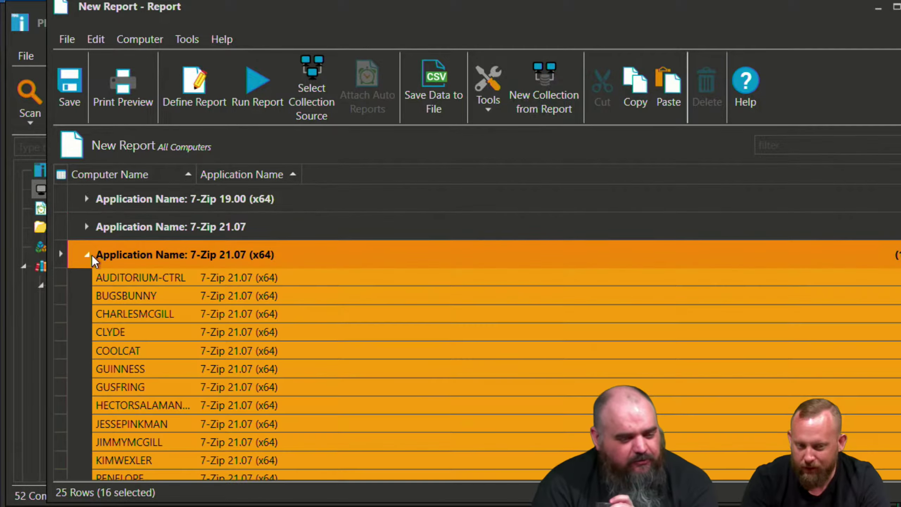
{"action": "left_click", "coordinate": [94, 228]}
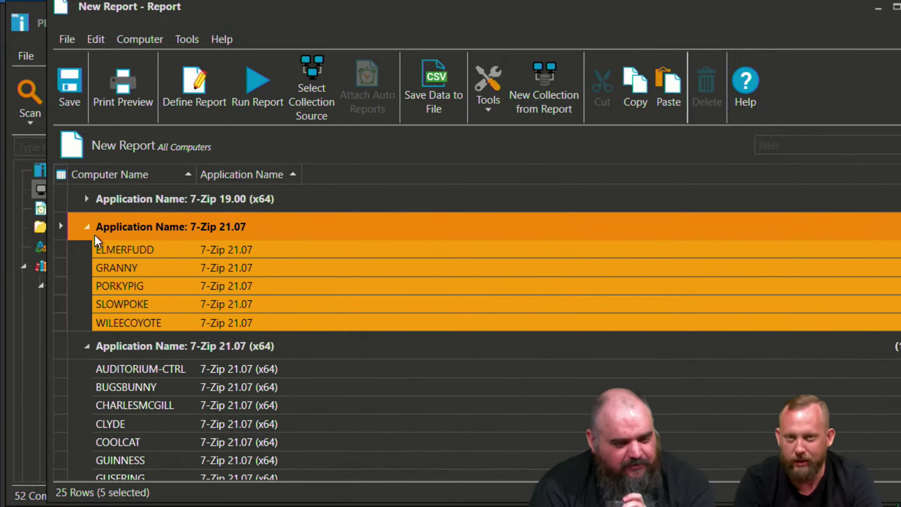
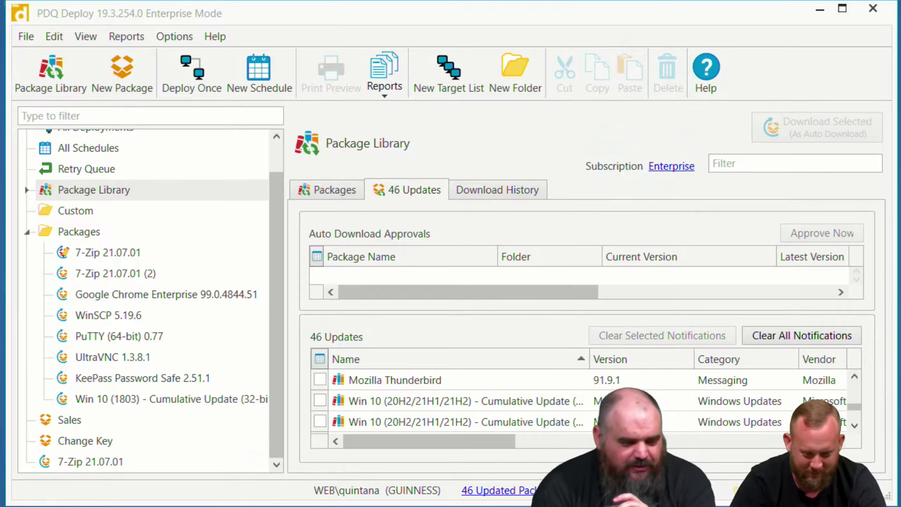
Switch to PDQ Inventory and create a new Registry scanner, ready for entering an include pattern
{"action": "key", "text": "alt+Tab"}
{"action": "left_click", "coordinate": [244, 117]}
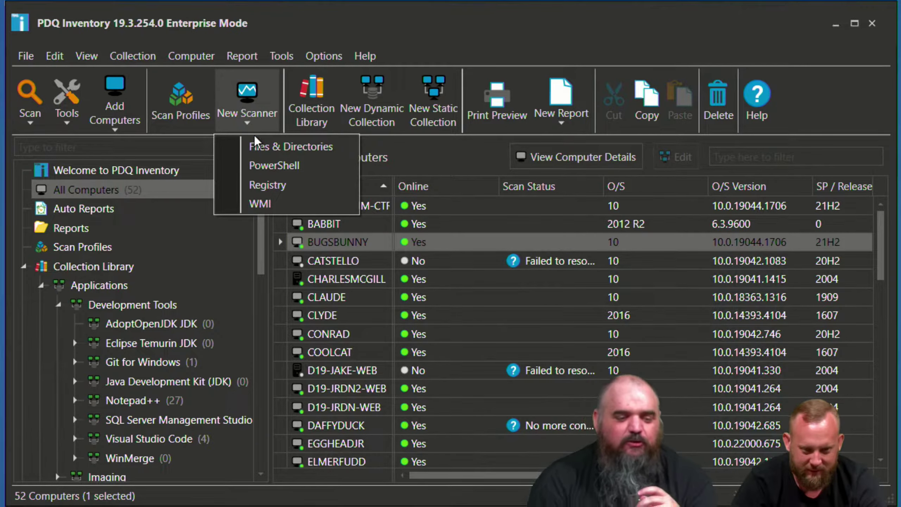
{"action": "left_click", "coordinate": [267, 185]}
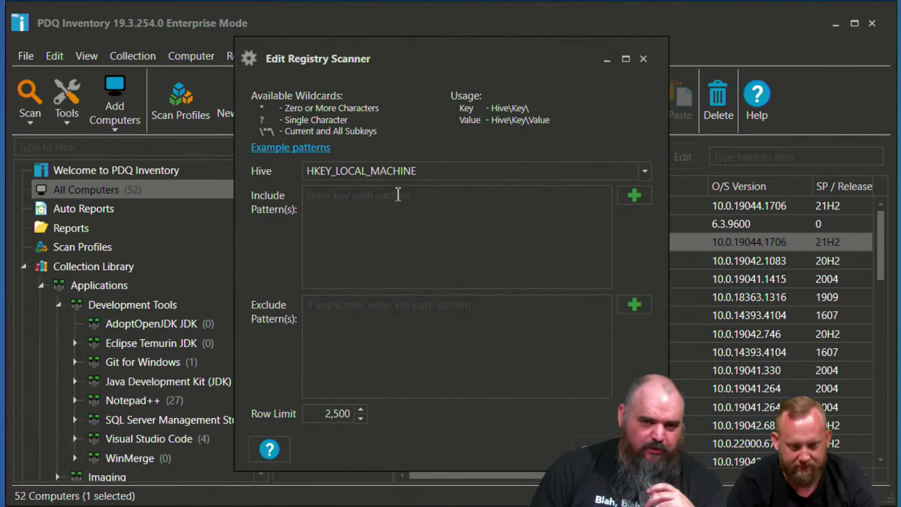
{"action": "left_click", "coordinate": [463, 246]}
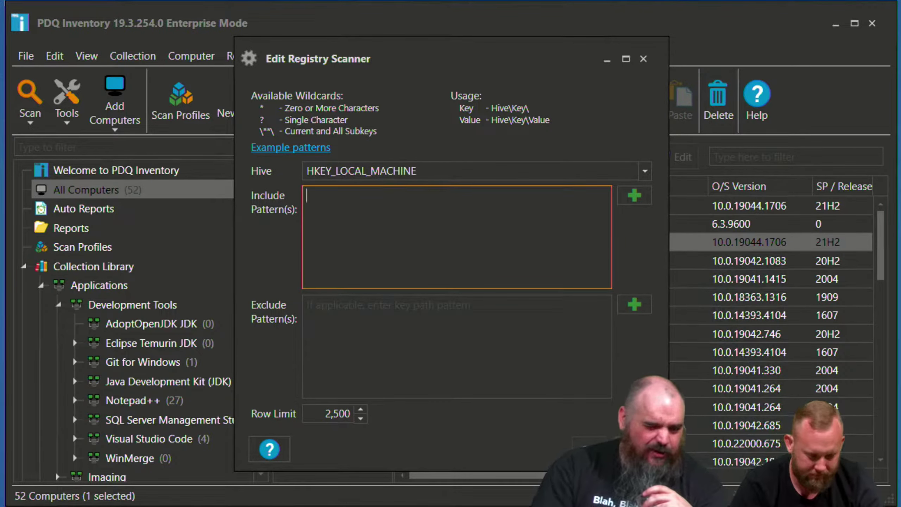
Open Registry Editor and copy the path of the AlternateShells key under Winlogon
{"action": "key", "text": "super"}
{"action": "type", "text": "regedit"}
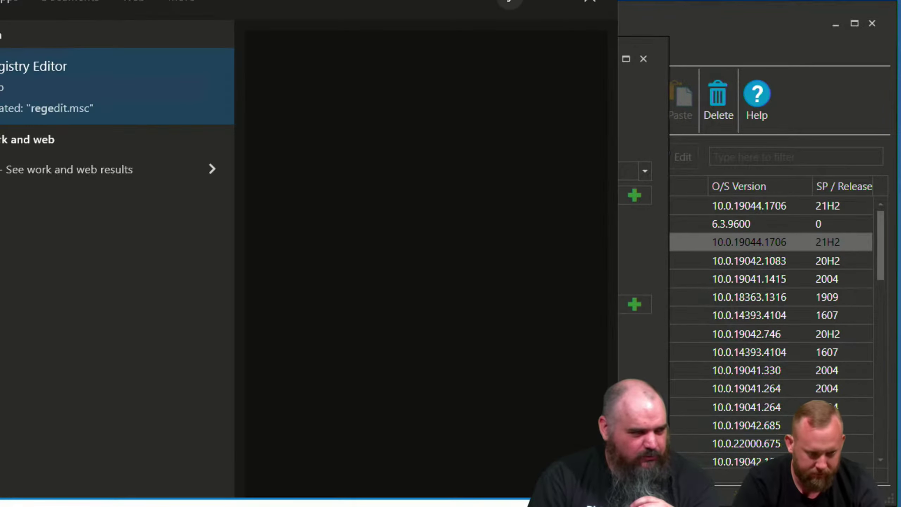
{"action": "key", "text": "Return"}
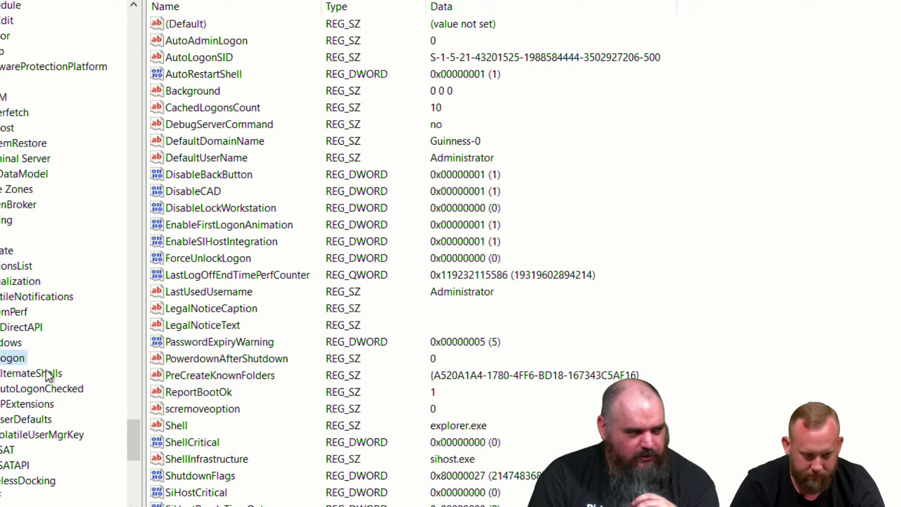
{"action": "left_click", "coordinate": [14, 373]}
{"action": "left_click", "coordinate": [448, 1]}
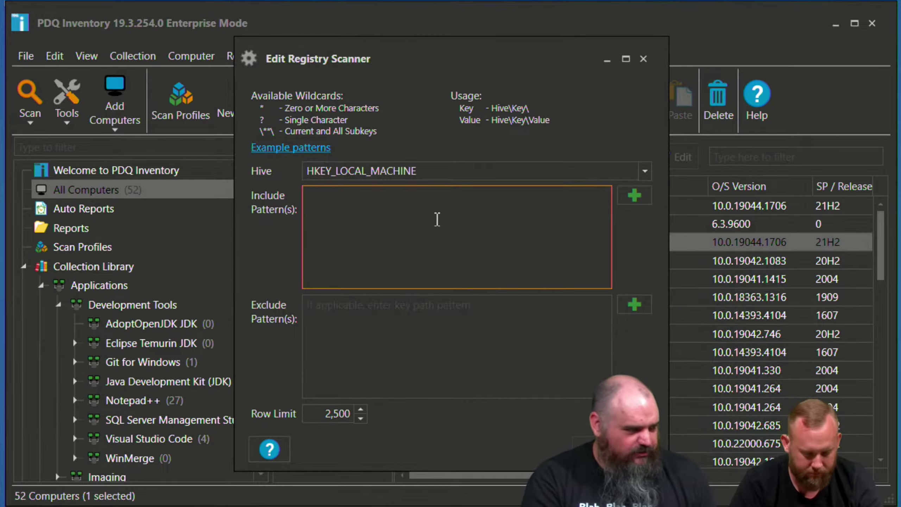
Paste the copied path as include pattern and edit it to SOFTWARE\Microsoft\Windows NT\CurrentVersion\Winlogon\**\
{"action": "key", "text": "ctrl+v"}
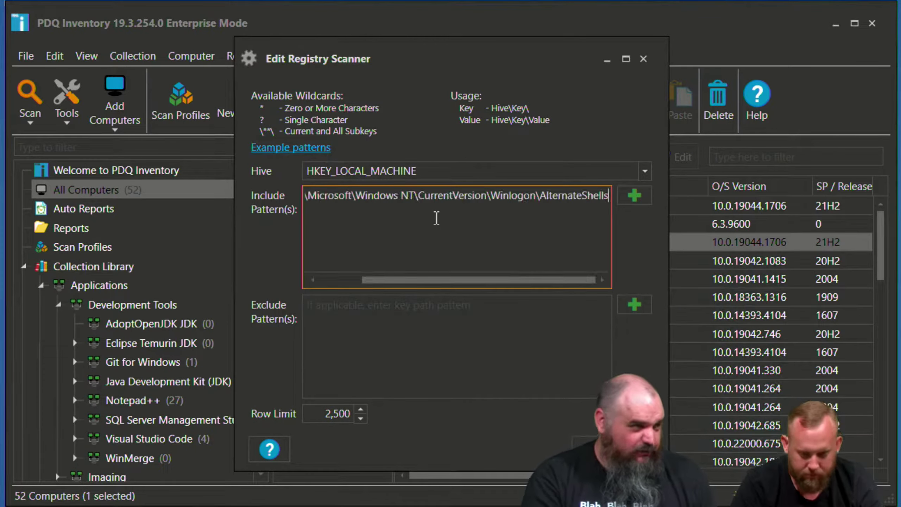
{"action": "key", "text": "BackSpace"}
{"action": "key", "text": "BackSpace"}
{"action": "key", "text": "BackSpace"}
{"action": "key", "text": "BackSpace"}
{"action": "key", "text": "BackSpace"}
{"action": "key", "text": "BackSpace"}
{"action": "key", "text": "BackSpace"}
{"action": "key", "text": "BackSpace"}
{"action": "key", "text": "BackSpace"}
{"action": "key", "text": "BackSpace"}
{"action": "key", "text": "BackSpace"}
{"action": "key", "text": "BackSpace"}
{"action": "key", "text": "BackSpace"}
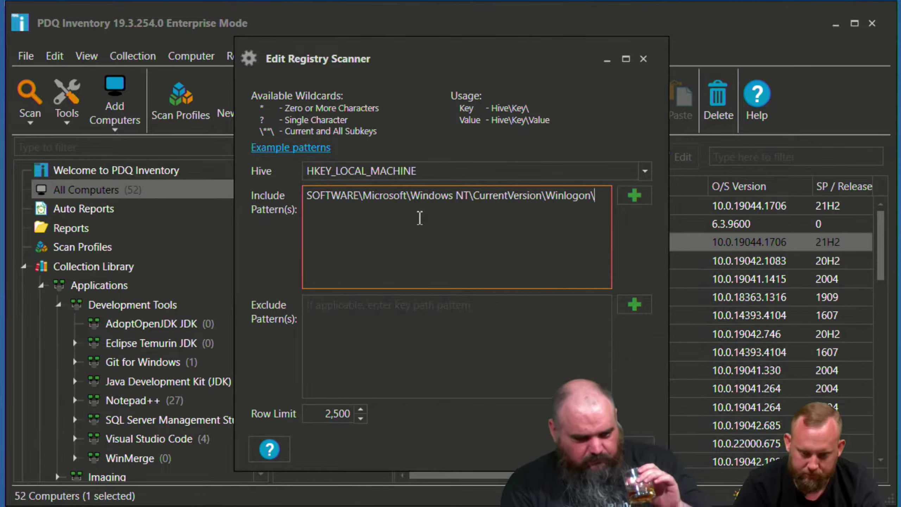
{"action": "type", "text": "*"}
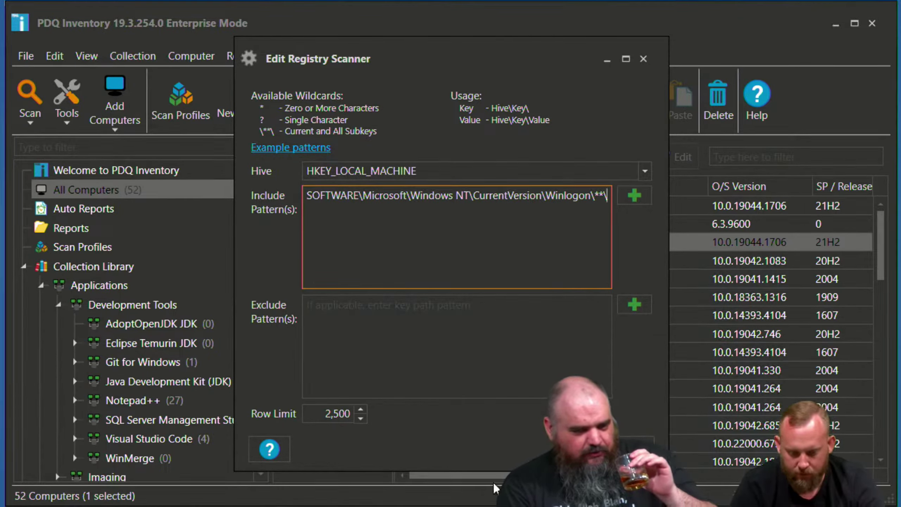
Accept the registry scanner, save its scan profile as "Reg scanner", and return to the All Computers list
{"action": "left_click", "coordinate": [585, 449]}
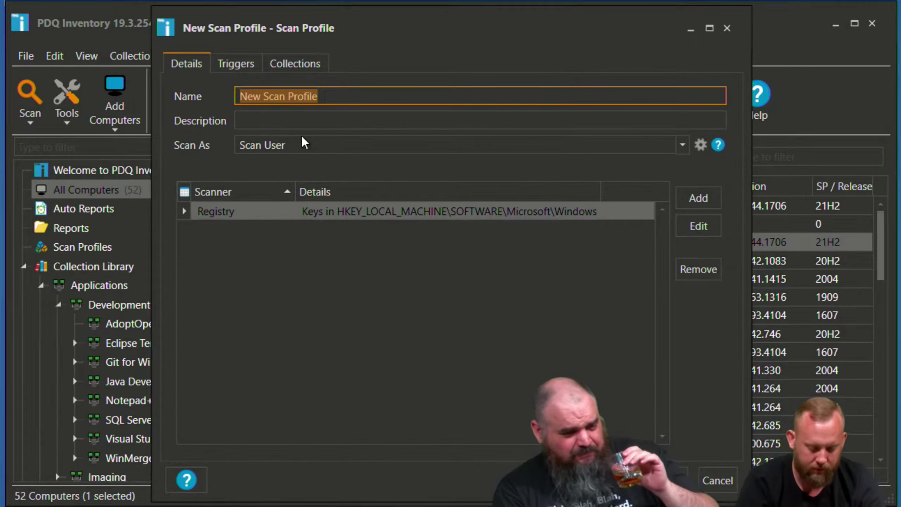
{"action": "type", "text": "Reg scanner"}
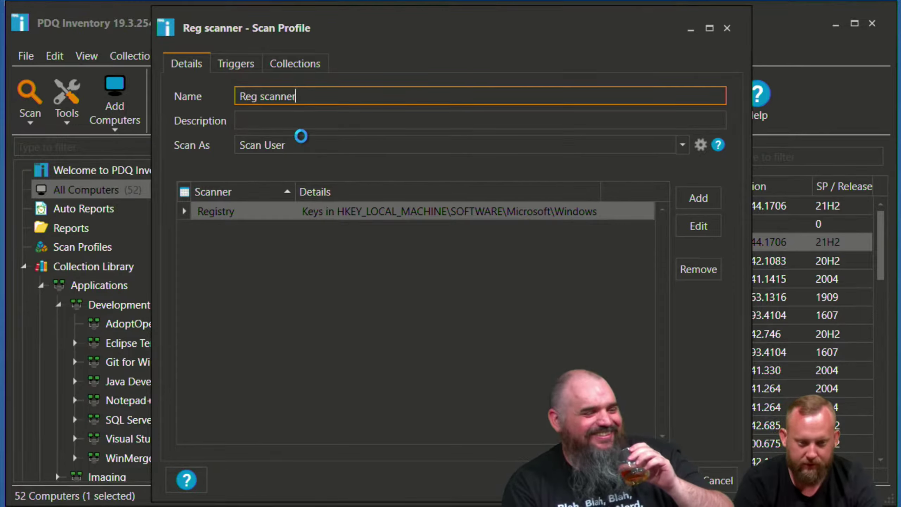
{"action": "key", "text": "Return"}
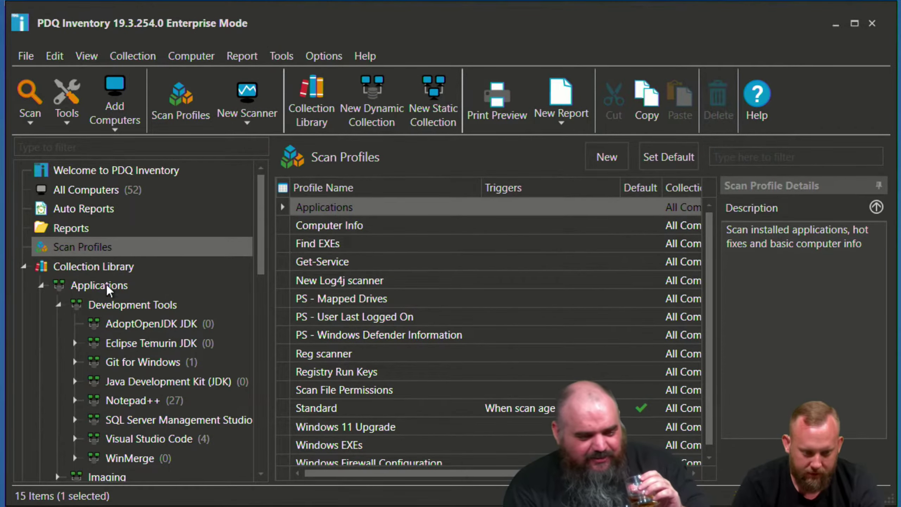
{"action": "left_click", "coordinate": [112, 192]}
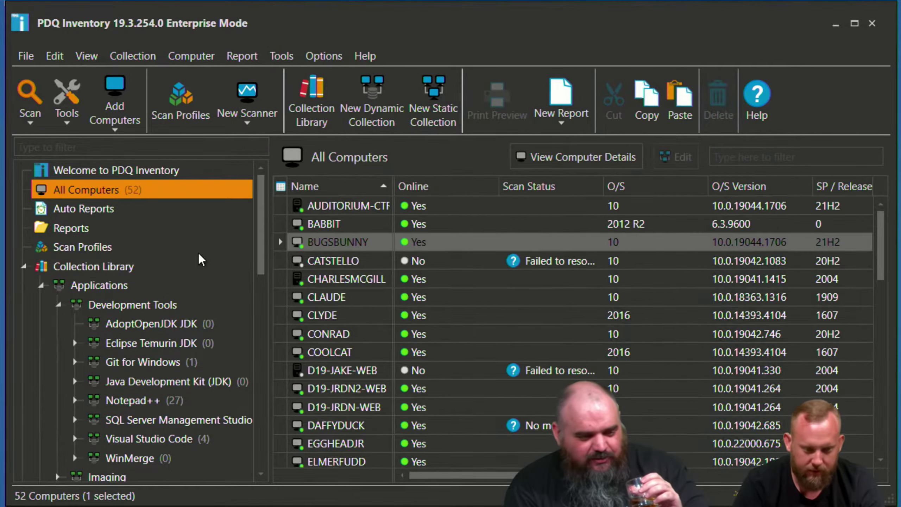
{"action": "right_click", "coordinate": [383, 280]}
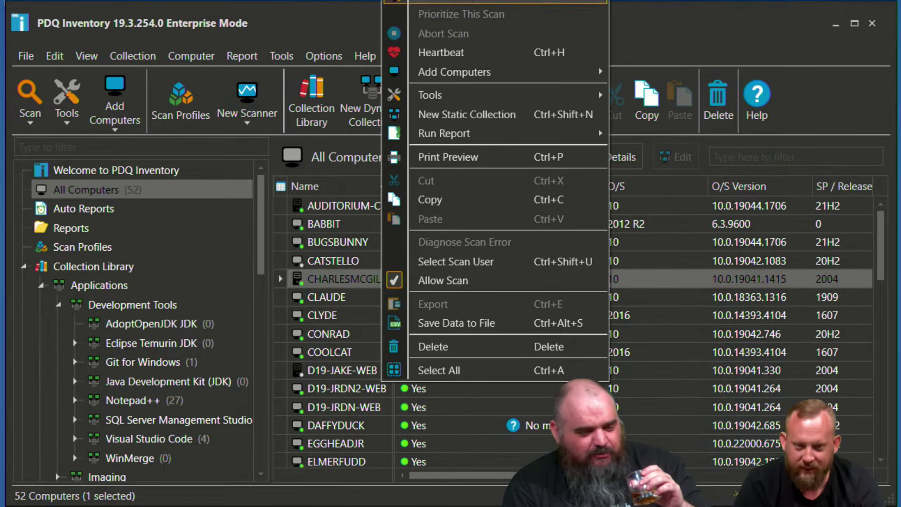
{"action": "mouse_move", "coordinate": [461, 133]}
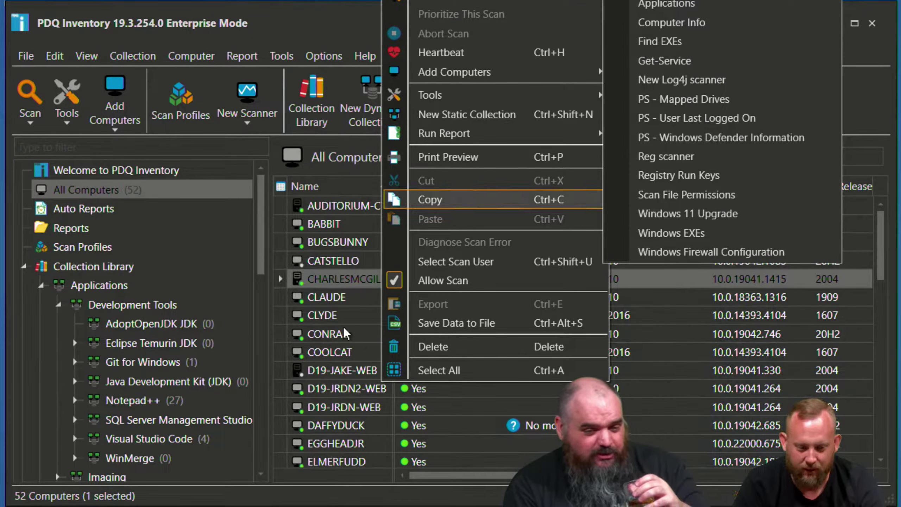
{"action": "left_click", "coordinate": [330, 265]}
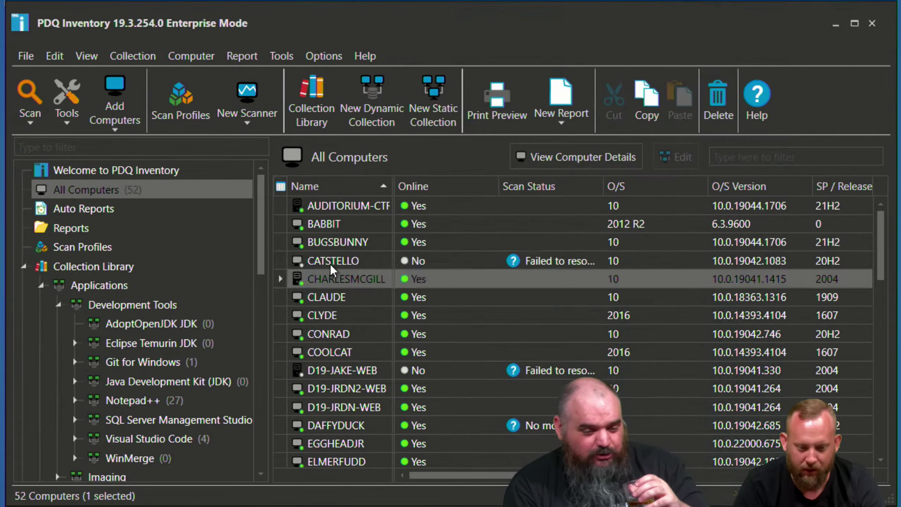
Scan the computer BUGSBUNNY with the Reg scanner profile
{"action": "left_click", "coordinate": [356, 244]}
{"action": "right_click", "coordinate": [356, 244]}
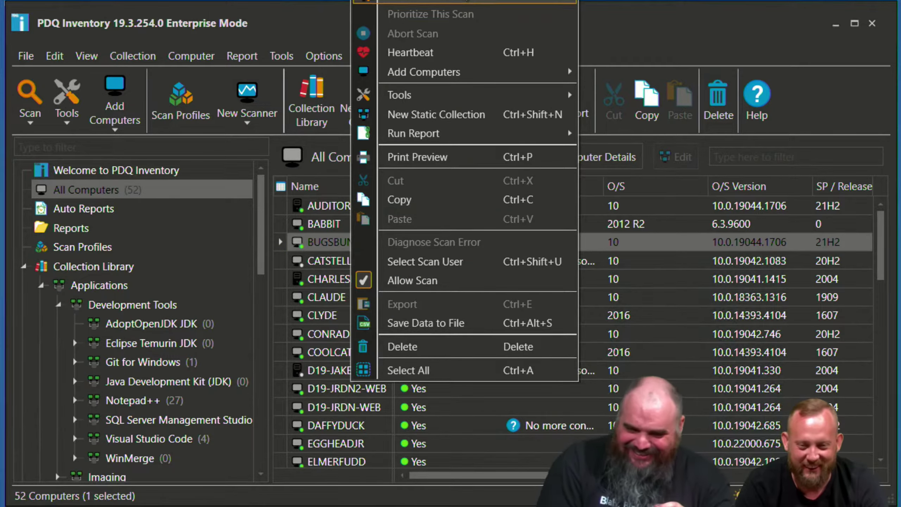
{"action": "mouse_move", "coordinate": [461, 133]}
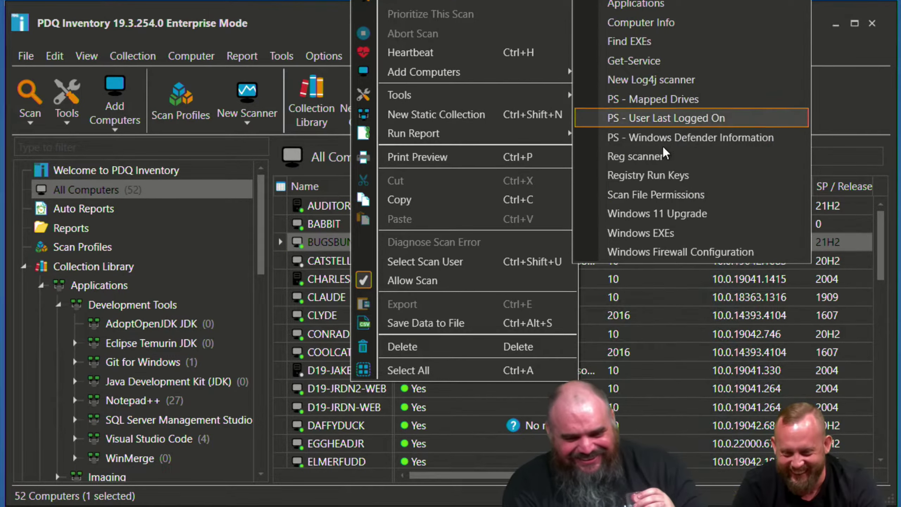
{"action": "left_click", "coordinate": [635, 157]}
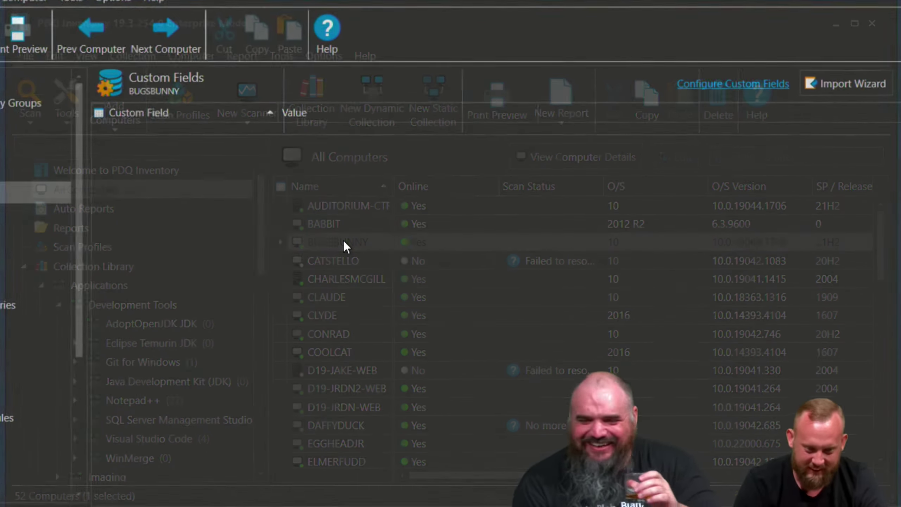
Open BUGSBUNNY's details, display its Registry data, and widen the Path and Hive columns
{"action": "double_click", "coordinate": [339, 243]}
{"action": "scroll", "coordinate": [2, 391], "scroll_direction": "down", "scroll_amount": 2}
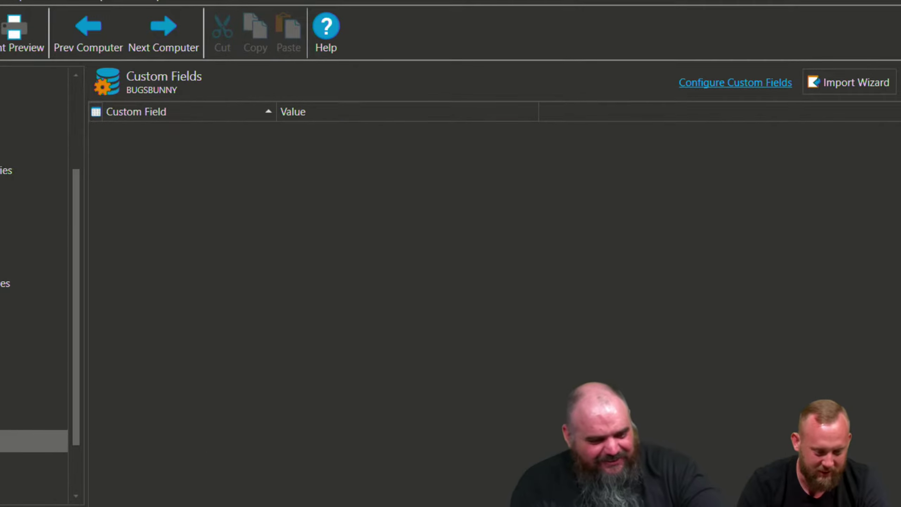
{"action": "left_click", "coordinate": [64, 415]}
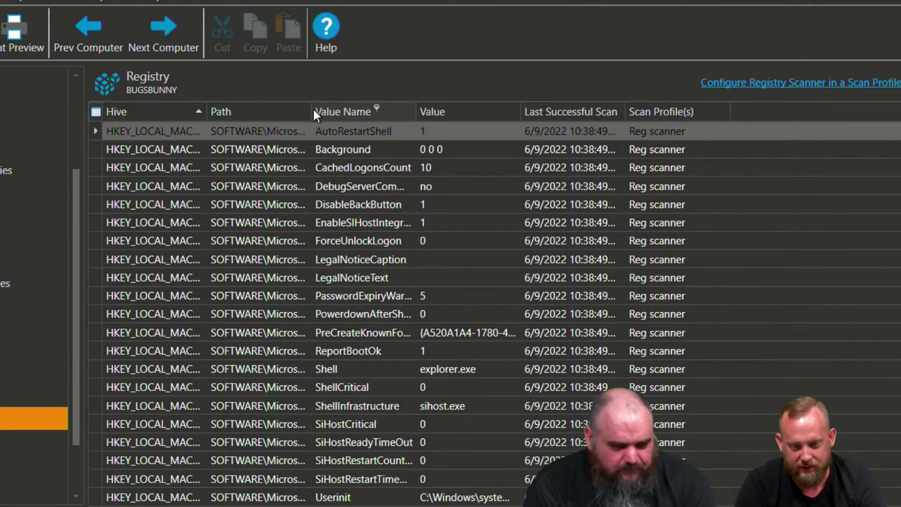
{"action": "left_click_drag", "start_coordinate": [310, 113], "coordinate": [372, 113]}
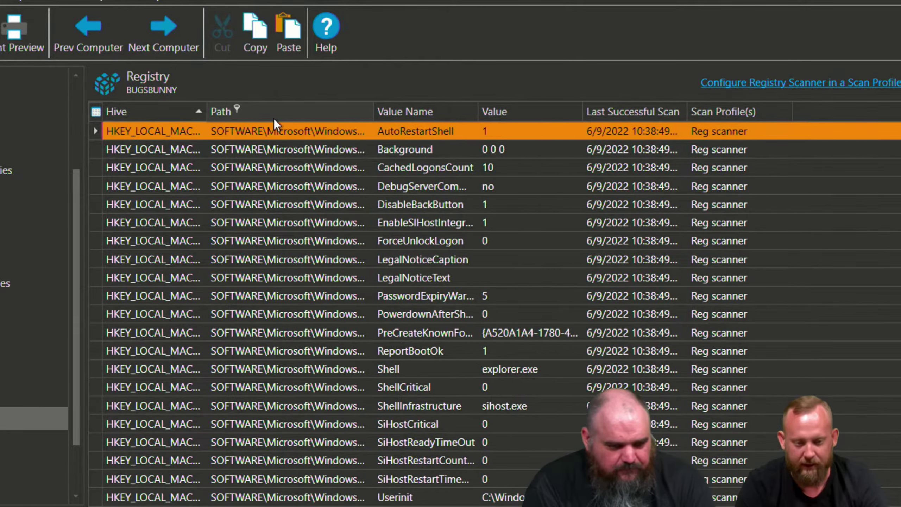
{"action": "left_click_drag", "start_coordinate": [209, 111], "coordinate": [300, 112]}
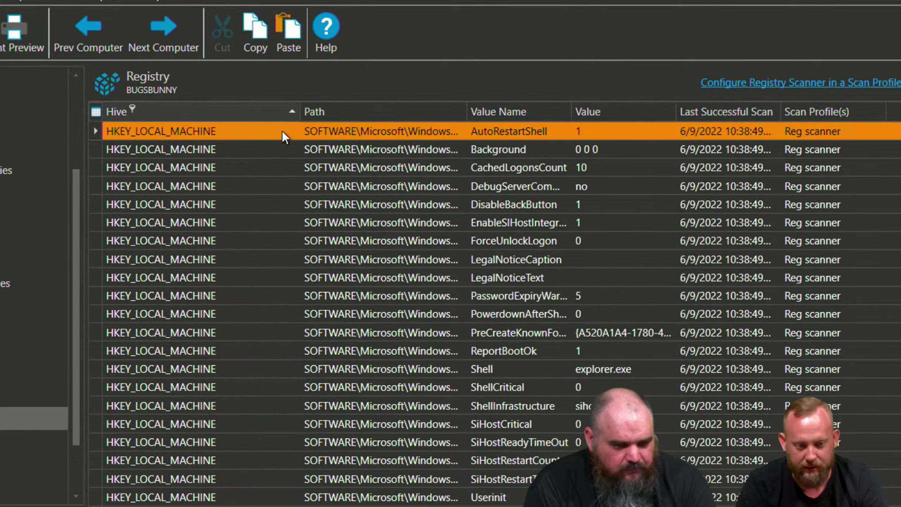
Examine the scanned Winlogon registry values and close BUGSBUNNY's details
{"action": "left_click", "coordinate": [275, 151]}
{"action": "right_click", "coordinate": [269, 154]}
{"action": "left_click", "coordinate": [82, 391]}
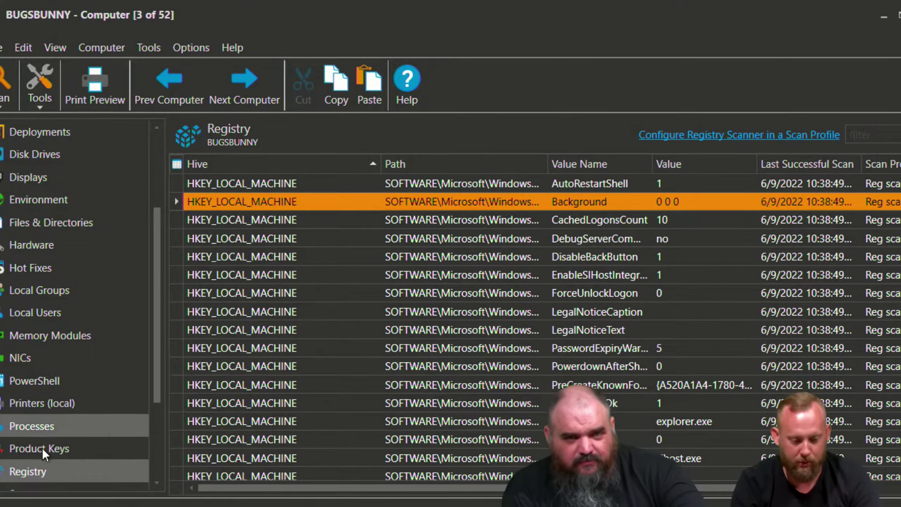
{"action": "left_click", "coordinate": [351, 297]}
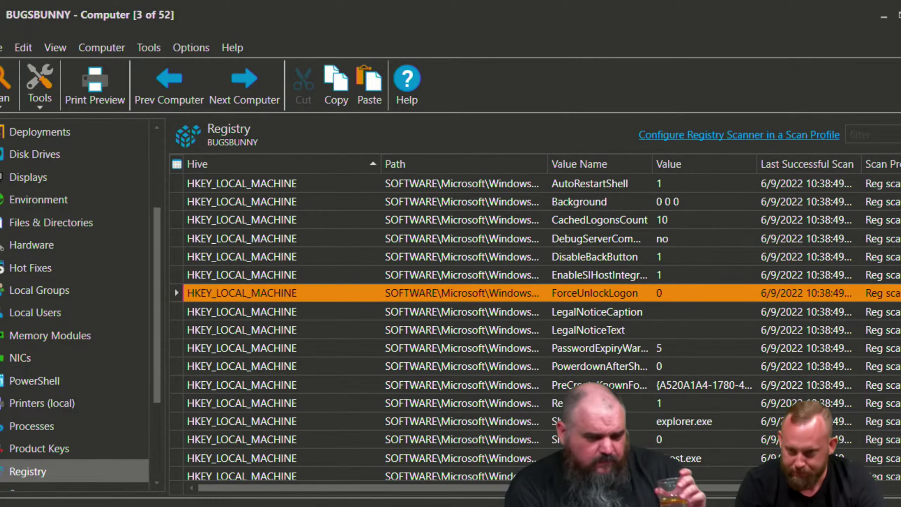
{"action": "left_click", "coordinate": [900, 16]}
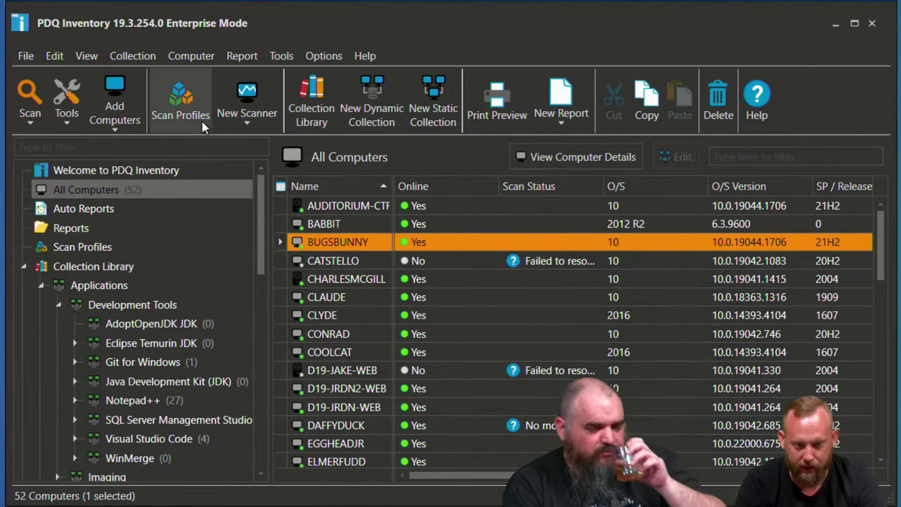
Create a new report on All Computers and add a Registry Path column after the Computer Name column
{"action": "left_click", "coordinate": [561, 122]}
{"action": "left_click", "coordinate": [582, 149]}
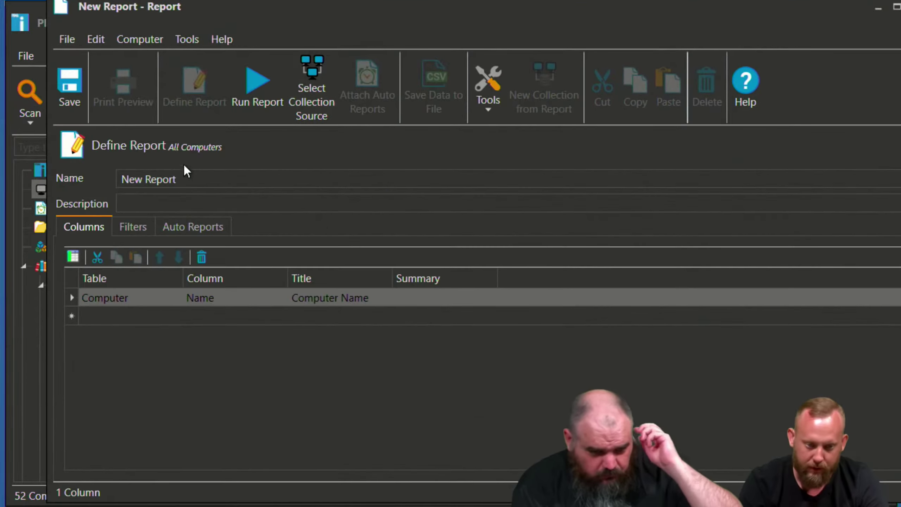
{"action": "left_click", "coordinate": [73, 257]}
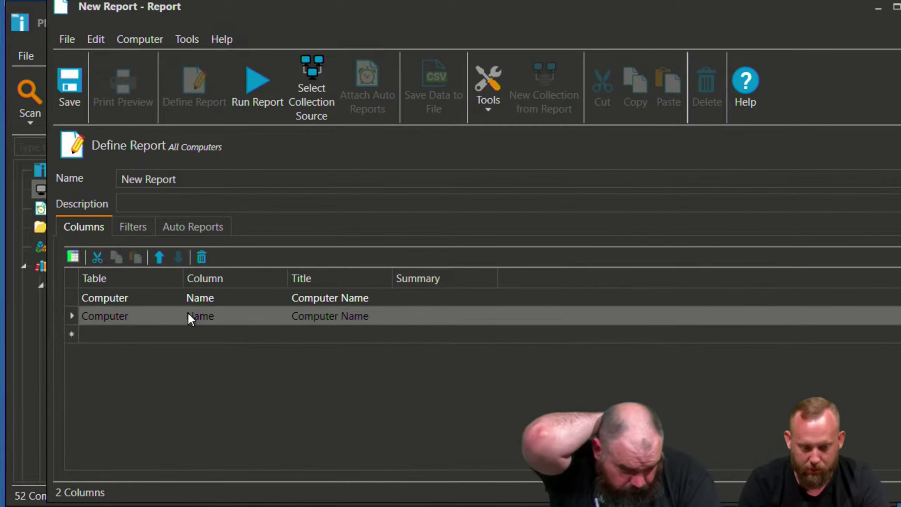
{"action": "left_click", "coordinate": [179, 318]}
{"action": "left_click", "coordinate": [177, 316]}
{"action": "scroll", "coordinate": [160, 403], "scroll_direction": "down", "scroll_amount": 4}
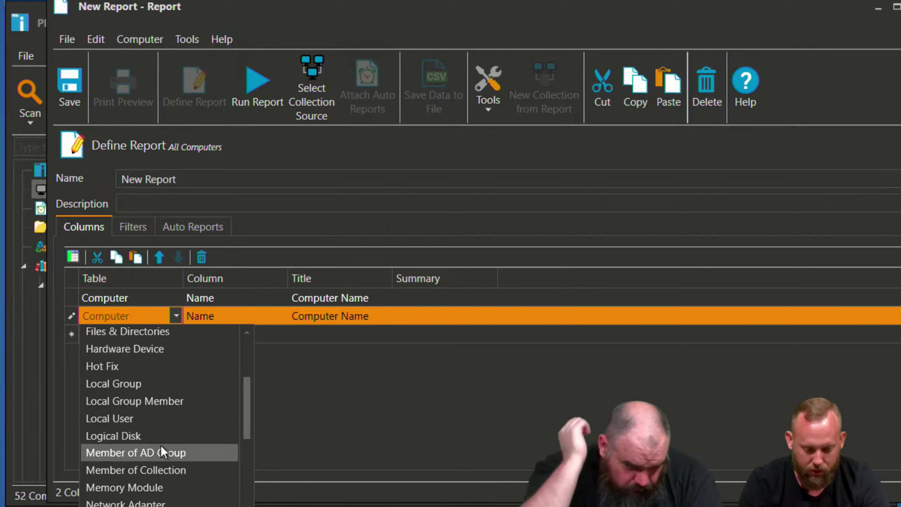
{"action": "scroll", "coordinate": [159, 439], "scroll_direction": "down", "scroll_amount": 3}
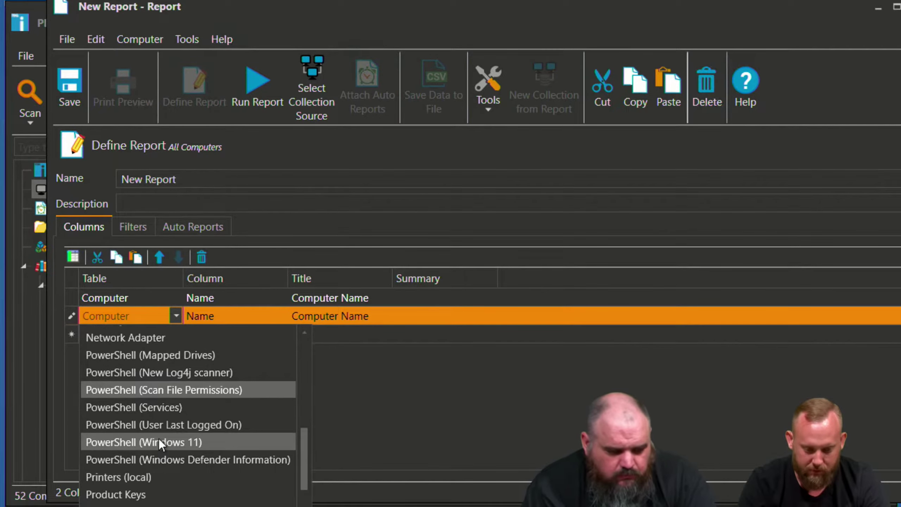
{"action": "left_click", "coordinate": [145, 470]}
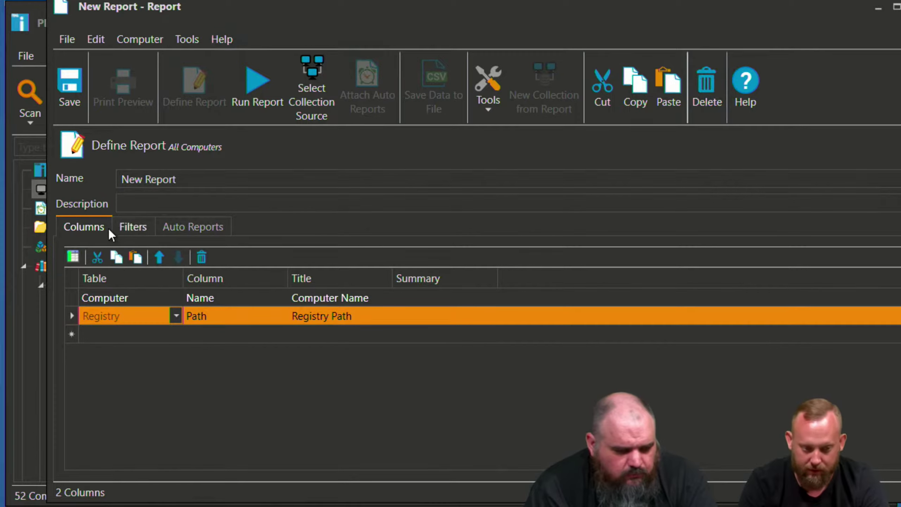
Run the new report and widen its Registry Path column to show the full paths
{"action": "left_click", "coordinate": [257, 86]}
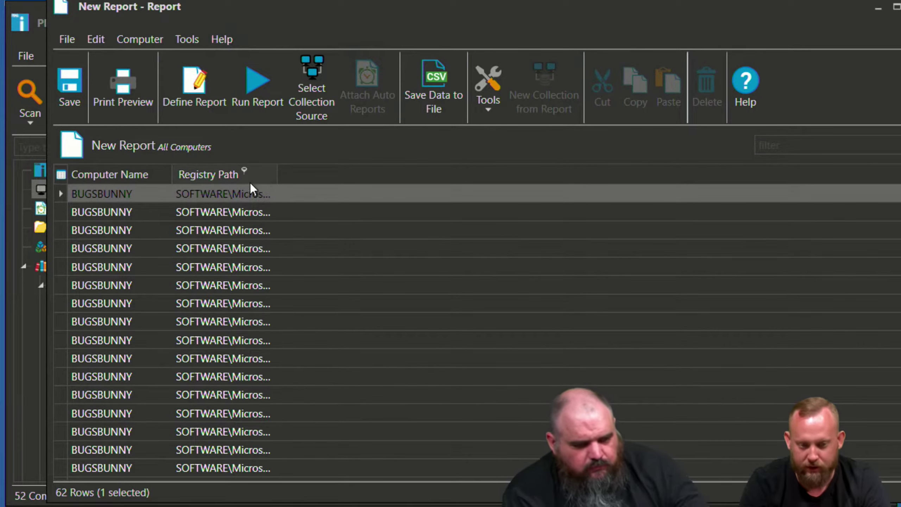
{"action": "left_click_drag", "start_coordinate": [277, 176], "coordinate": [755, 147]}
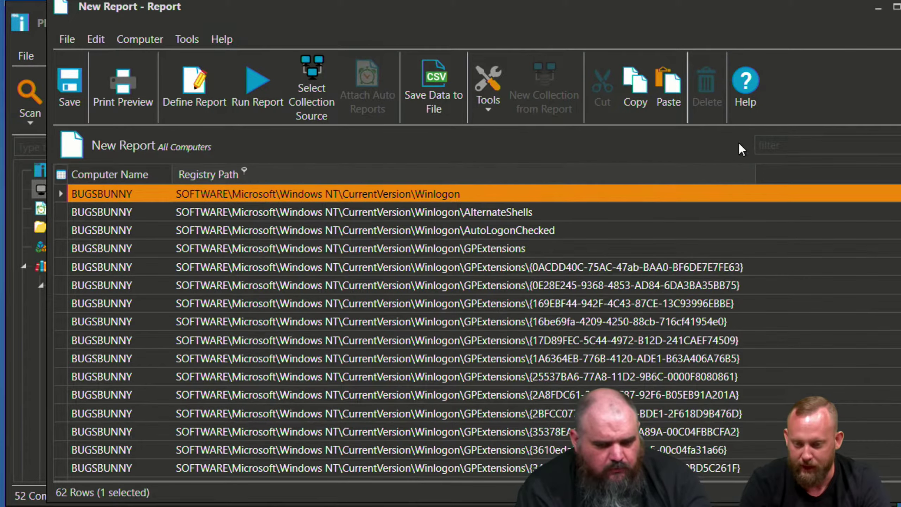
Reopen the report's definition, review its filters and columns, and run the report again
{"action": "left_click", "coordinate": [199, 88]}
{"action": "left_click", "coordinate": [147, 230]}
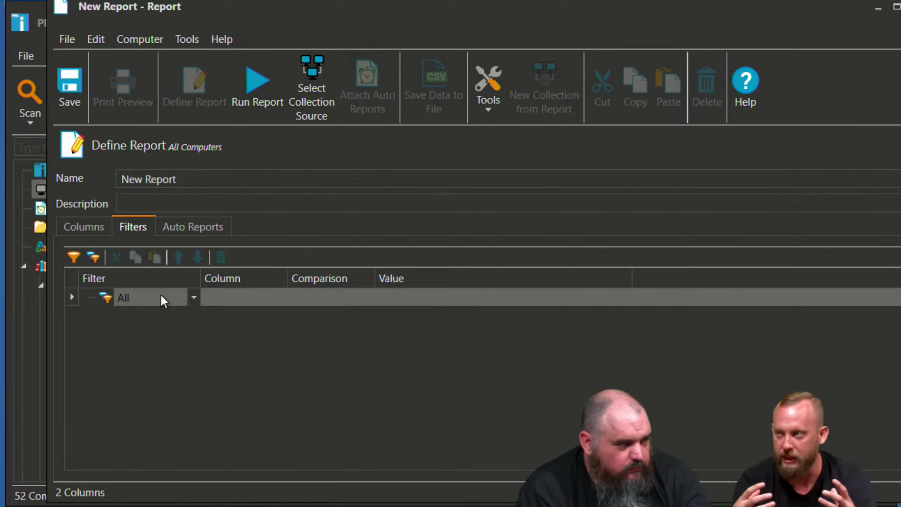
{"action": "left_click", "coordinate": [76, 229]}
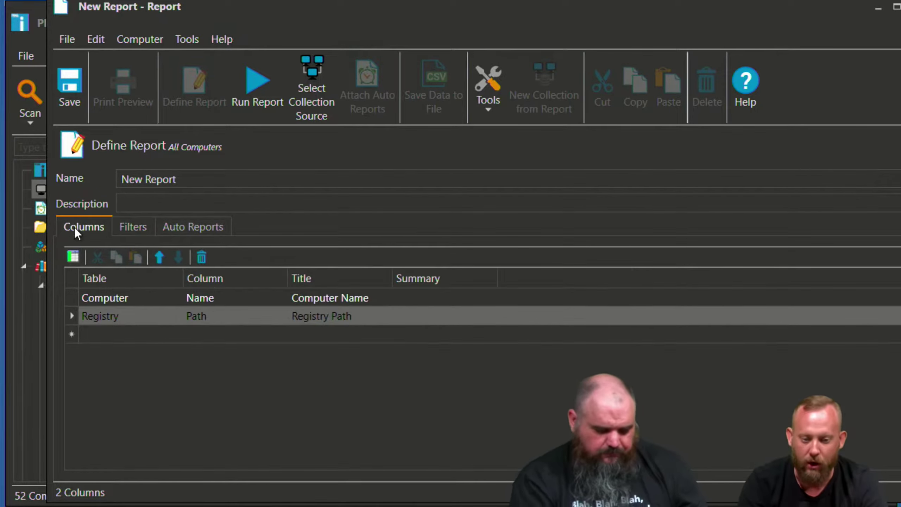
{"action": "left_click", "coordinate": [276, 98]}
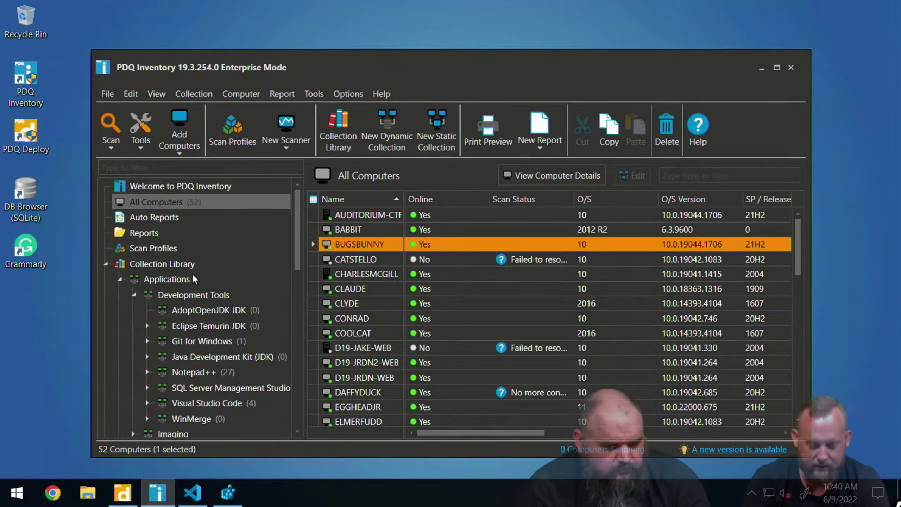
Collapse the Collection Library and create a dynamic collection named "asdfasdf" under New Collection
{"action": "scroll", "coordinate": [171, 259], "scroll_direction": "down", "scroll_amount": 2}
{"action": "scroll", "coordinate": [142, 235], "scroll_direction": "up", "scroll_amount": 1}
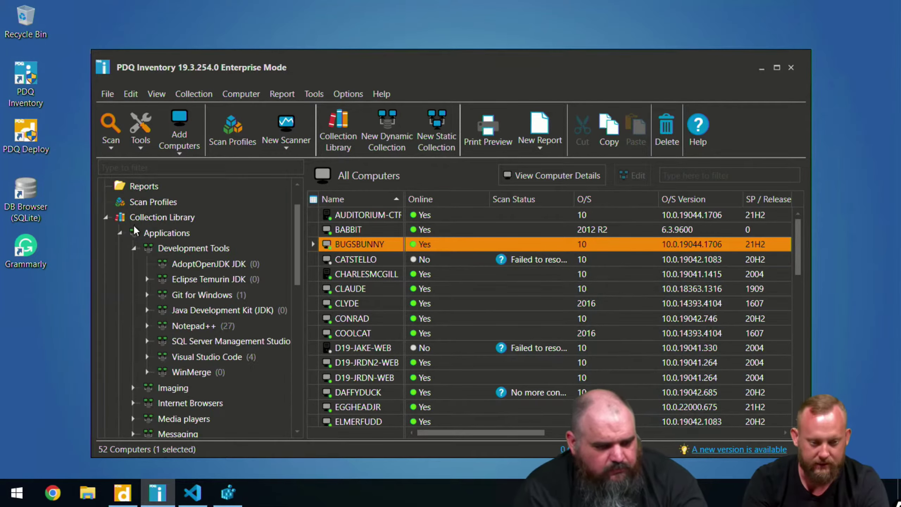
{"action": "left_click", "coordinate": [106, 216]}
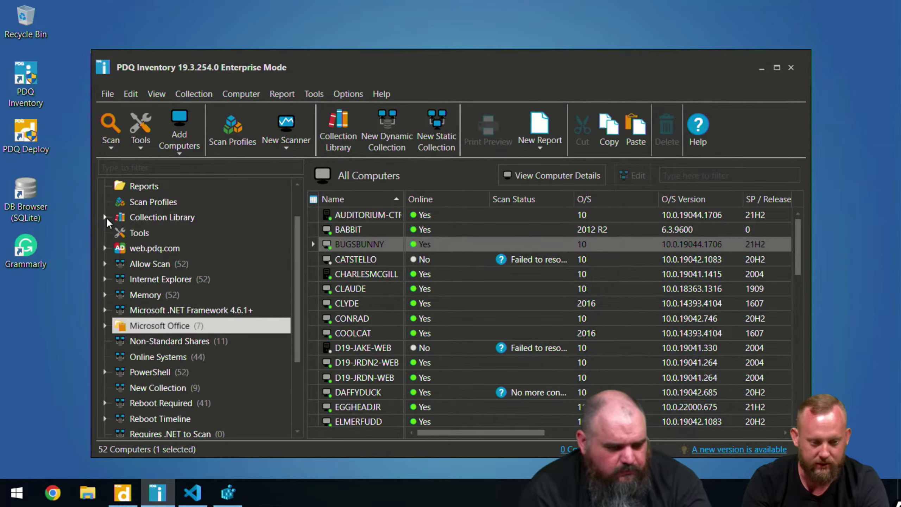
{"action": "right_click", "coordinate": [257, 384]}
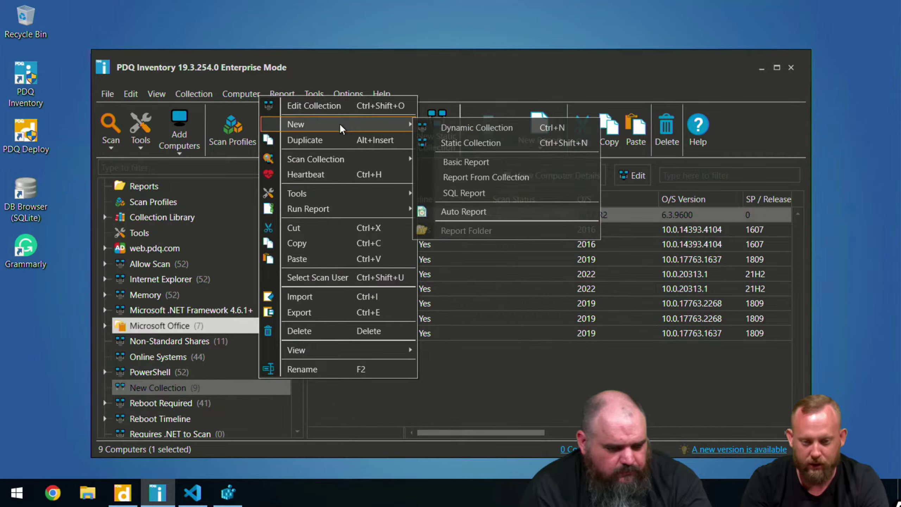
{"action": "left_click", "coordinate": [476, 128]}
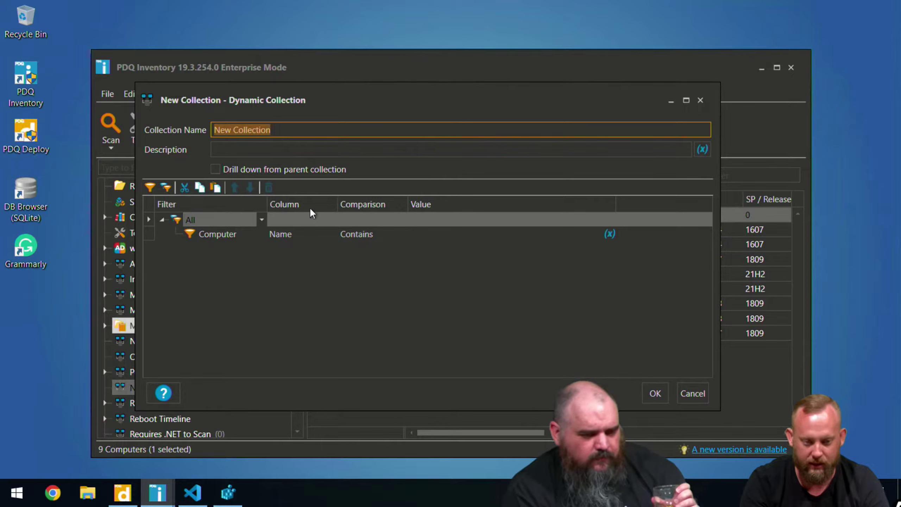
{"action": "type", "text": "asdfasdf"}
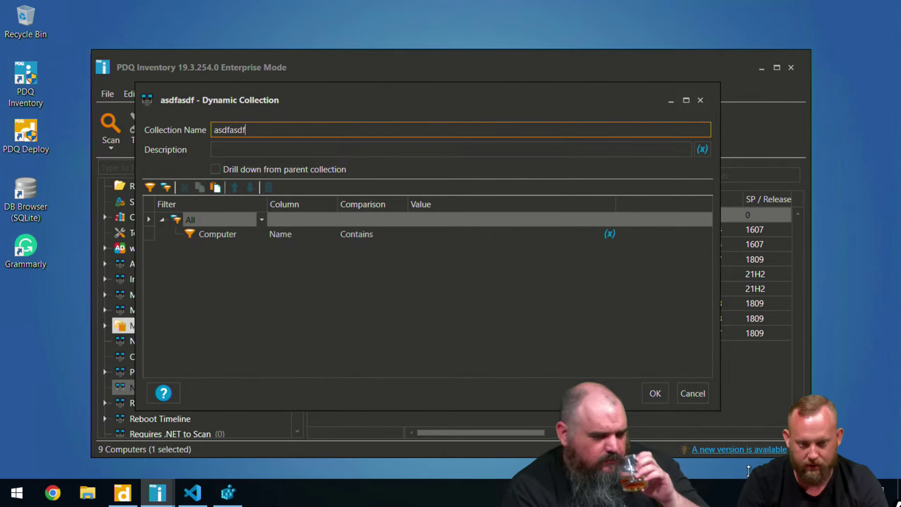
{"action": "left_click", "coordinate": [661, 398]}
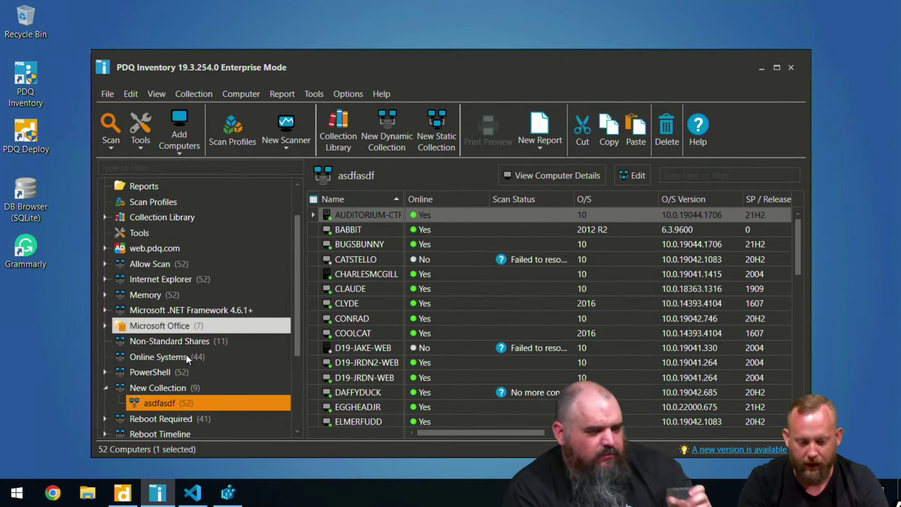
Nest the Reboot Required collection under asdfasdf and display the computers in asdfasdf
{"action": "left_click_drag", "start_coordinate": [151, 416], "coordinate": [184, 400]}
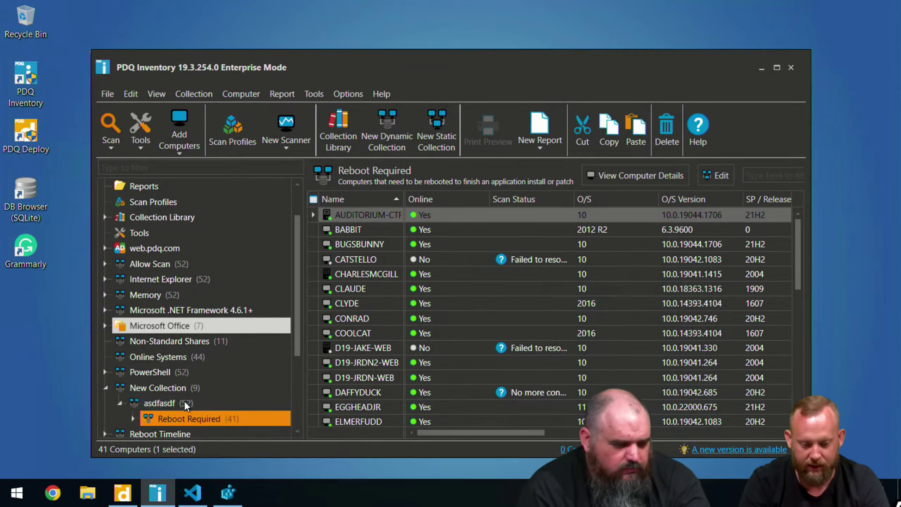
{"action": "left_click", "coordinate": [165, 402]}
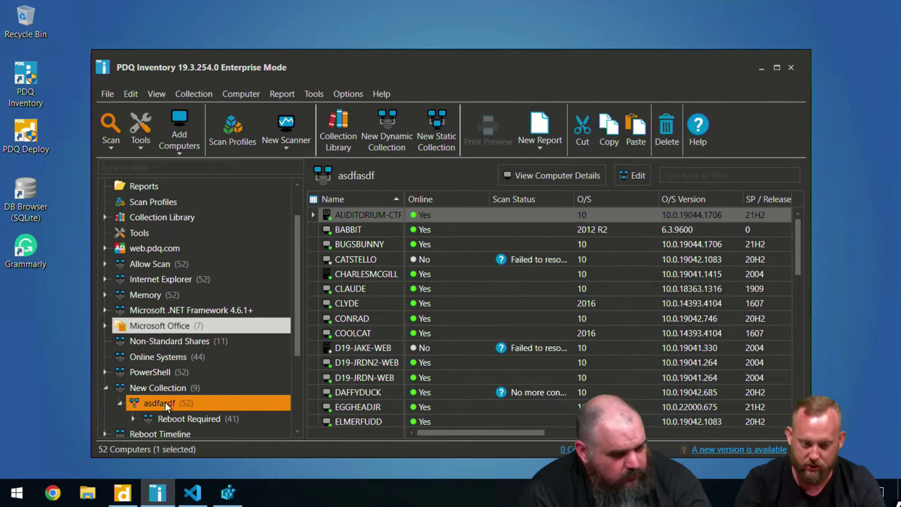
Run the Displays report against the asdfasdf collection, review it, and close the report
{"action": "right_click", "coordinate": [163, 402]}
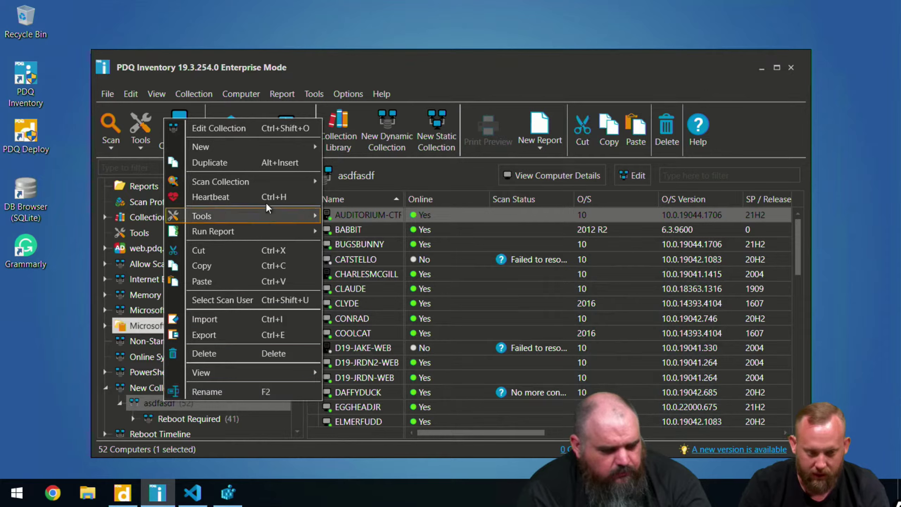
{"action": "mouse_move", "coordinate": [267, 235]}
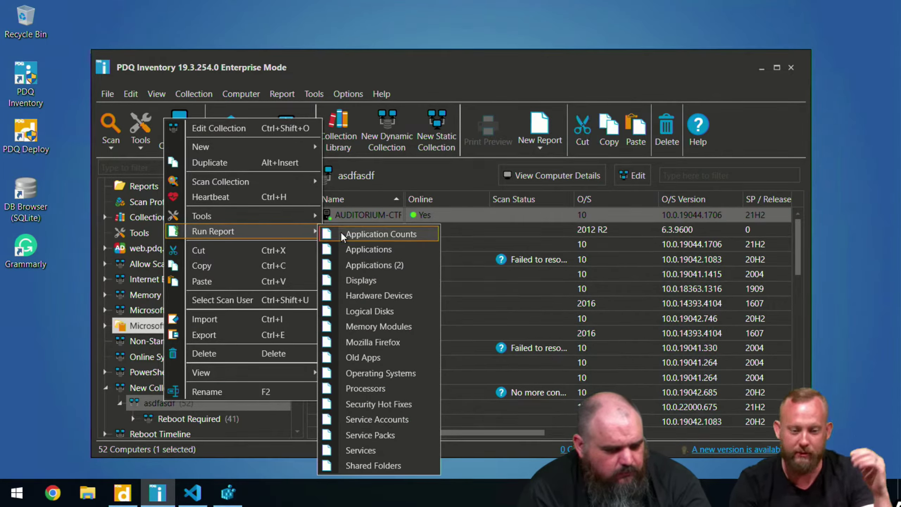
{"action": "left_click", "coordinate": [373, 282]}
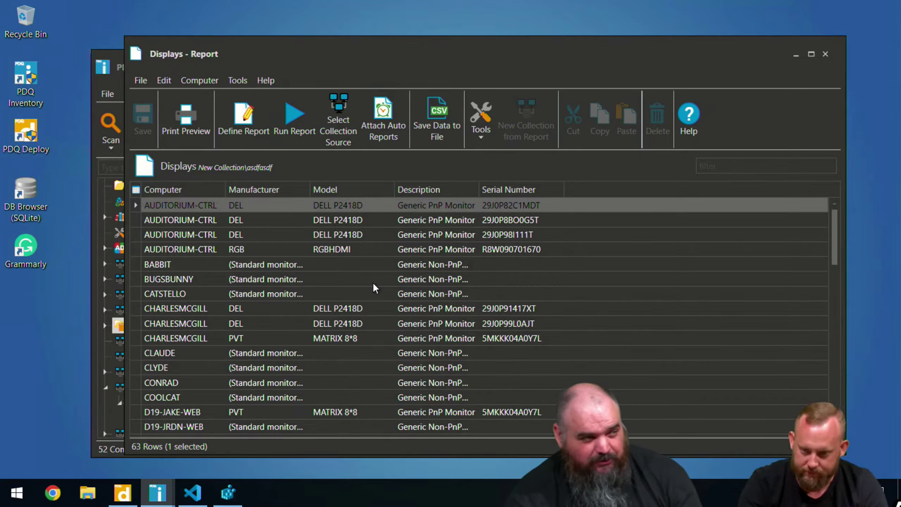
{"action": "left_click", "coordinate": [825, 54]}
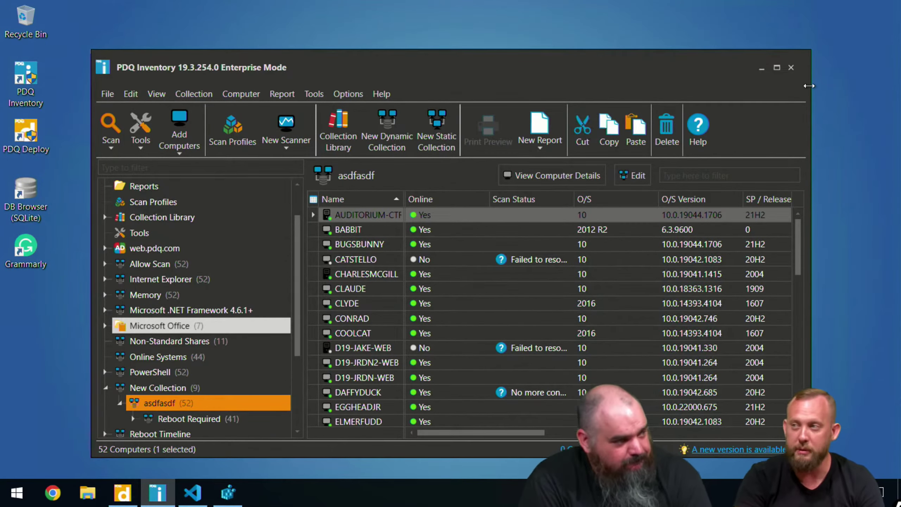